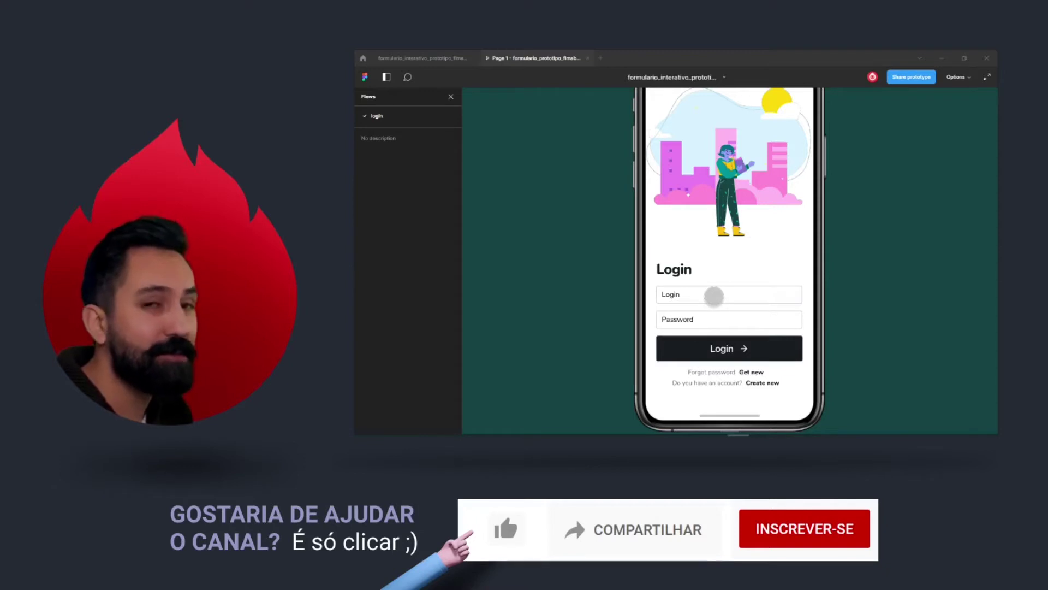
# - Test the prototype by focusing the Login field, then the Password field, to see the caret
pyautogui.click(701, 296)
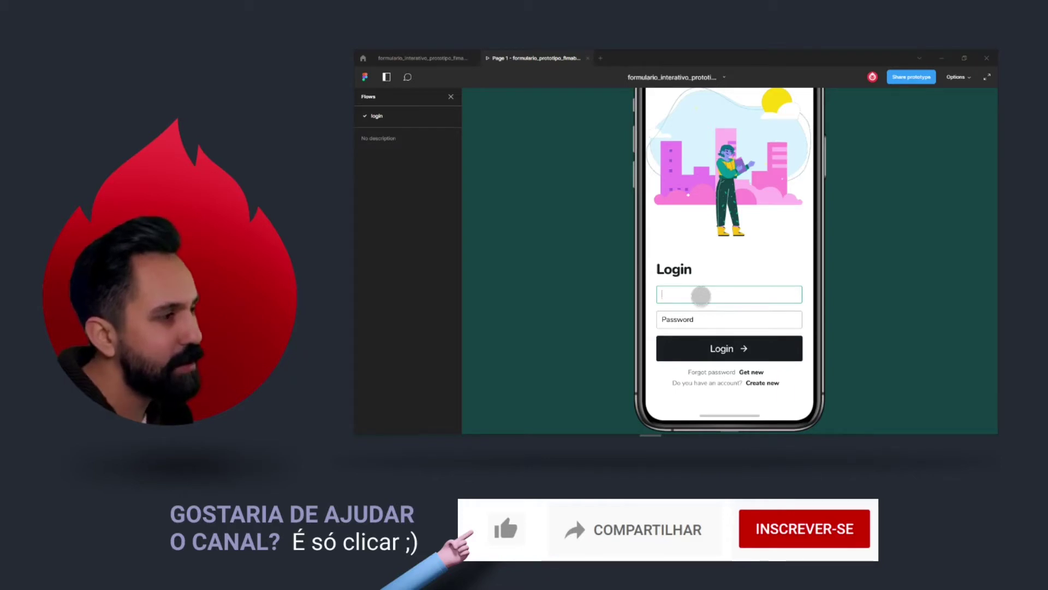
pyautogui.click(720, 319)
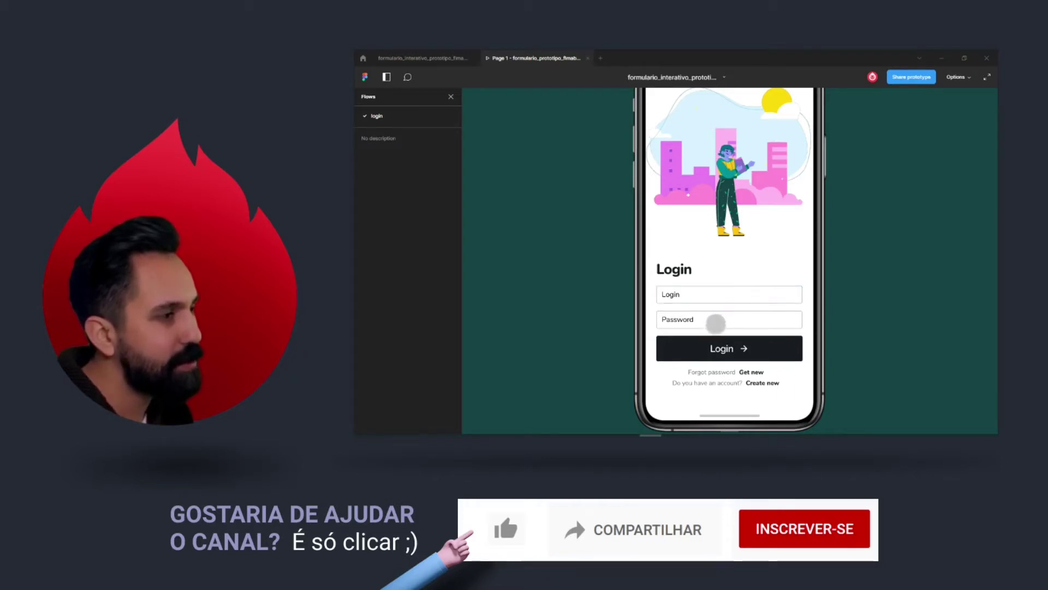
pyautogui.click(714, 321)
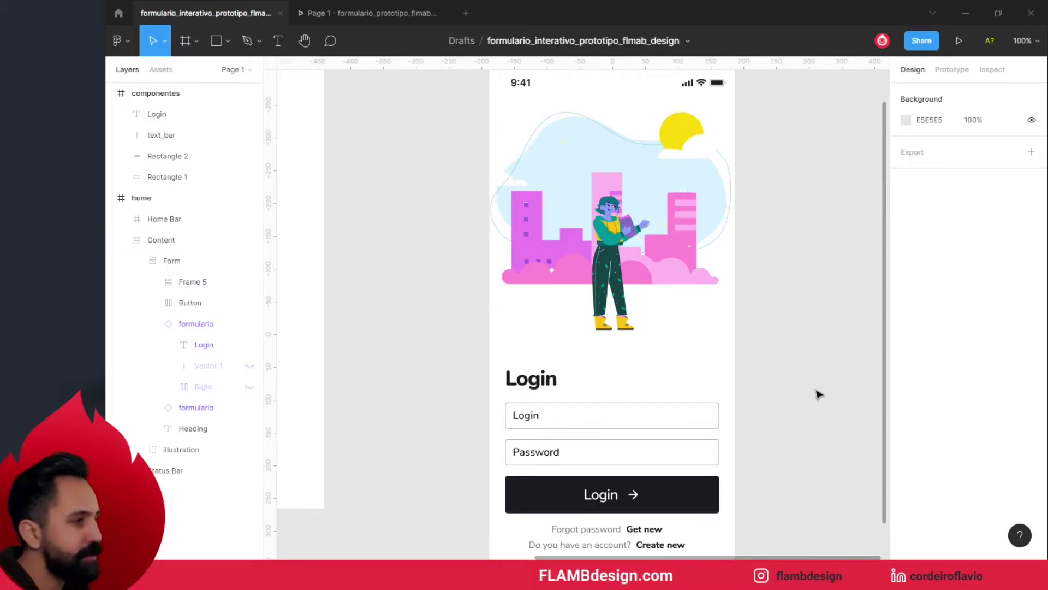
# - Bring the componentes frame into view beside the home screen and select it
pyautogui.scroll(2, 819, 394)
pyautogui.scroll(-1, 819, 394)
pyautogui.scroll(-1, 819, 395)
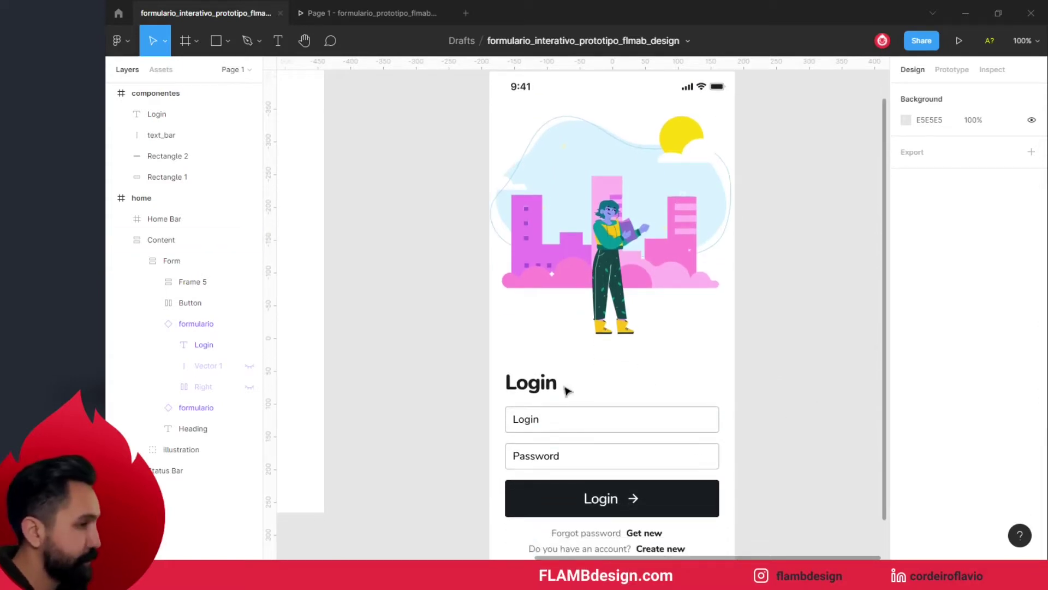
pyautogui.scroll(2, 419, 332)
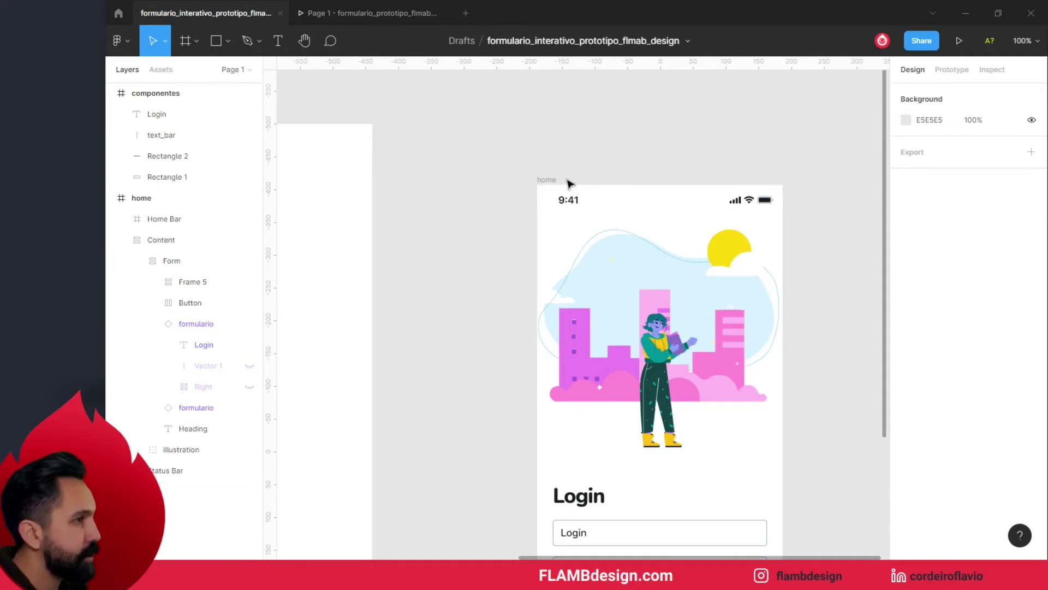
pyautogui.hscroll(-3, 461, 307)
pyautogui.moveTo(491, 302); pyautogui.dragTo(666, 393)
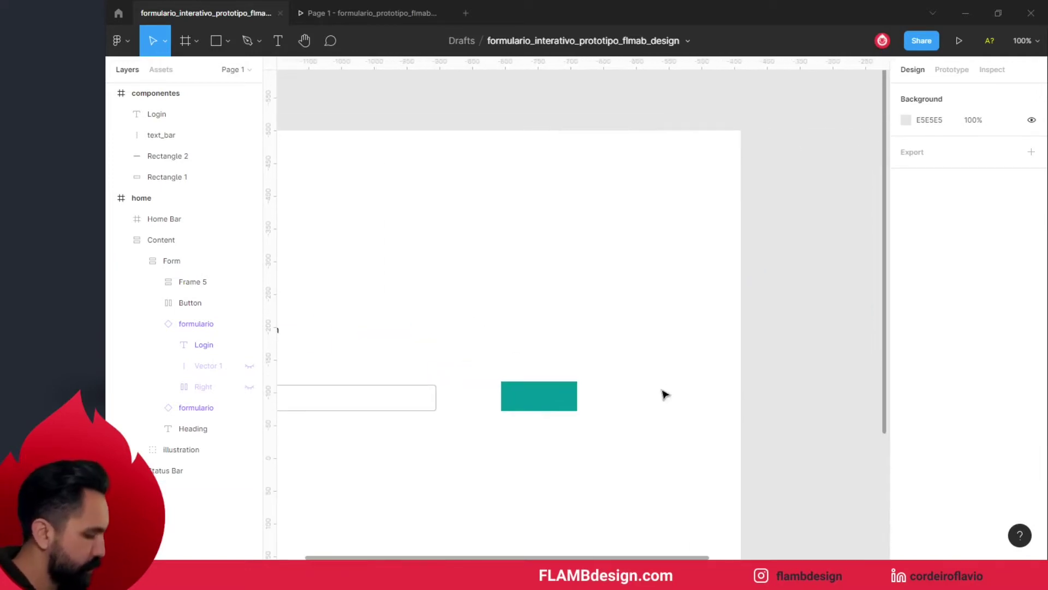
pyautogui.hotkey('ctrl', '-')
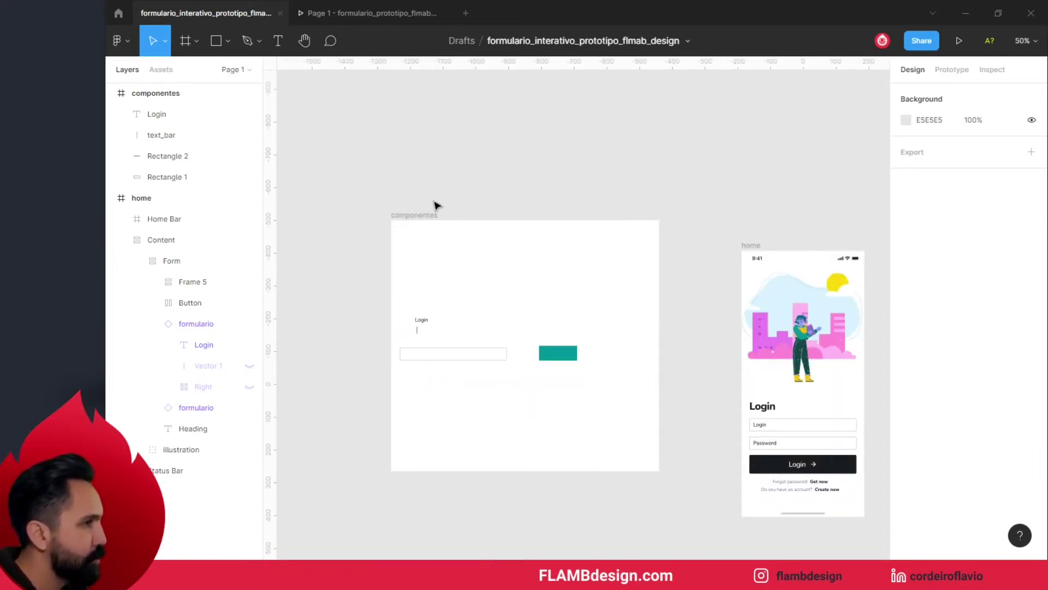
pyautogui.click(396, 215)
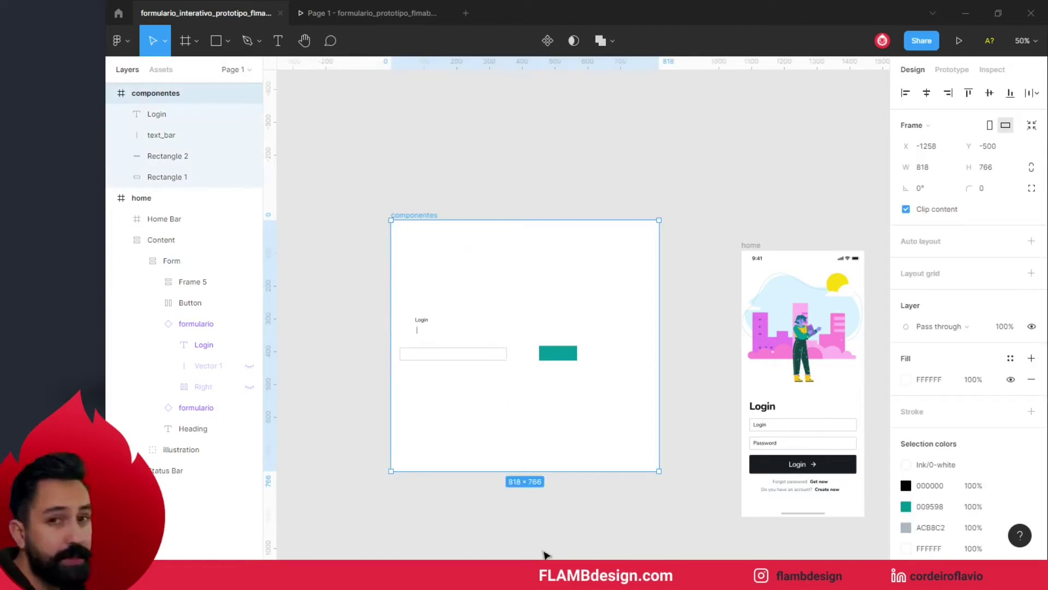
pyautogui.moveTo(533, 201); pyautogui.dragTo(526, 167)
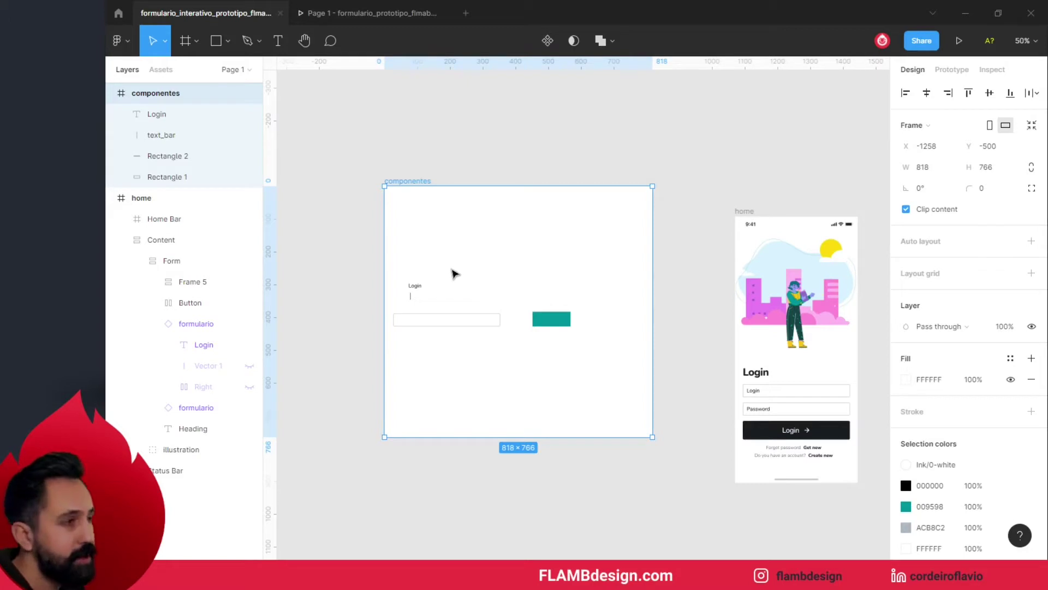
# - List the component assets and zoom in on the empty input box
pyautogui.click(161, 70)
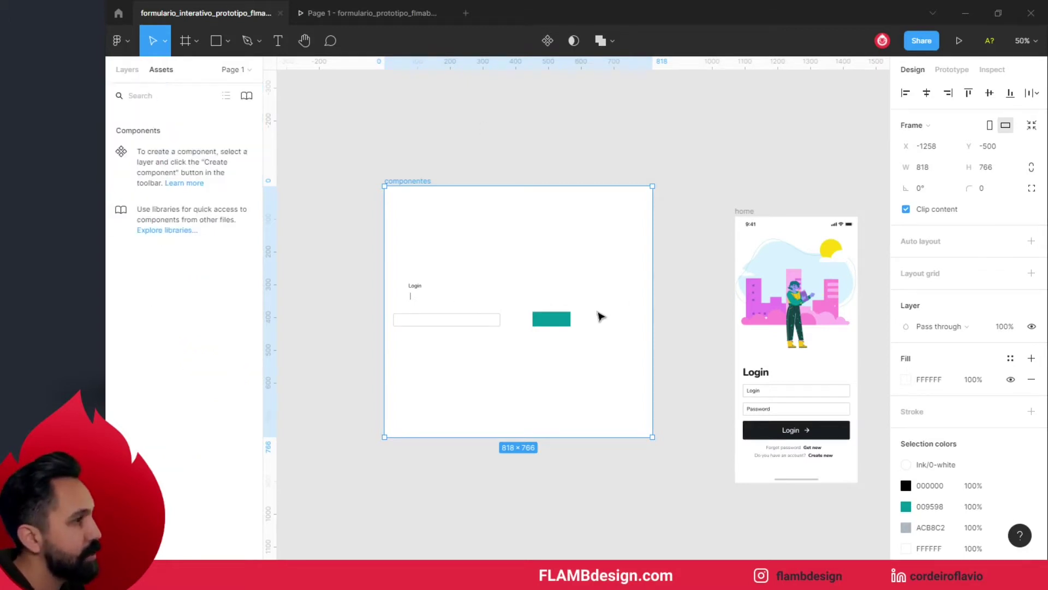
pyautogui.click(487, 169)
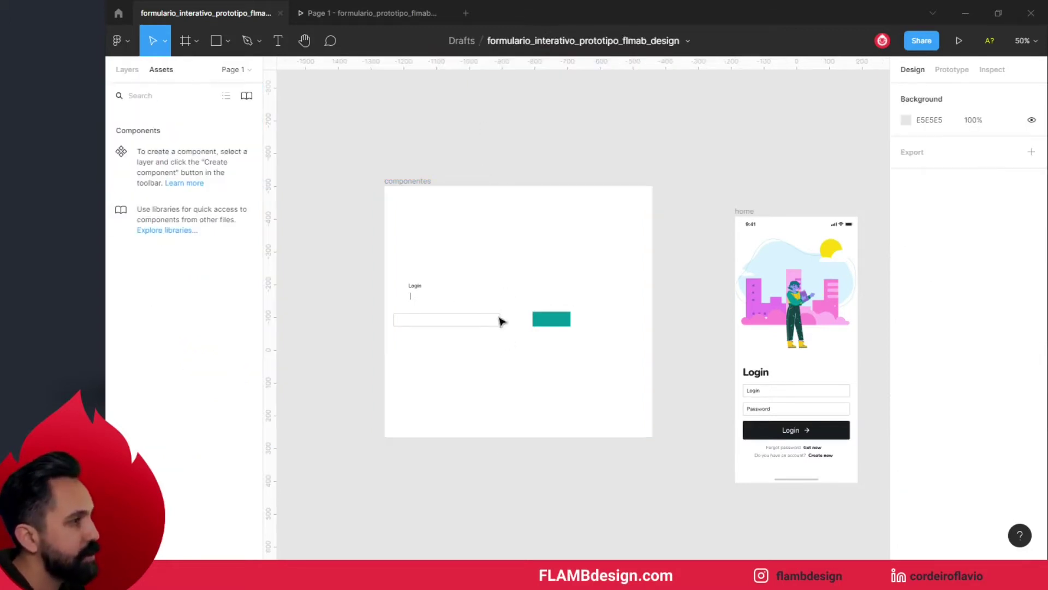
pyautogui.click(448, 309)
pyautogui.moveTo(515, 349)
pyautogui.mouseDown()
pyautogui.moveTo(663, 370)
pyautogui.moveTo(615, 362)
pyautogui.mouseUp()
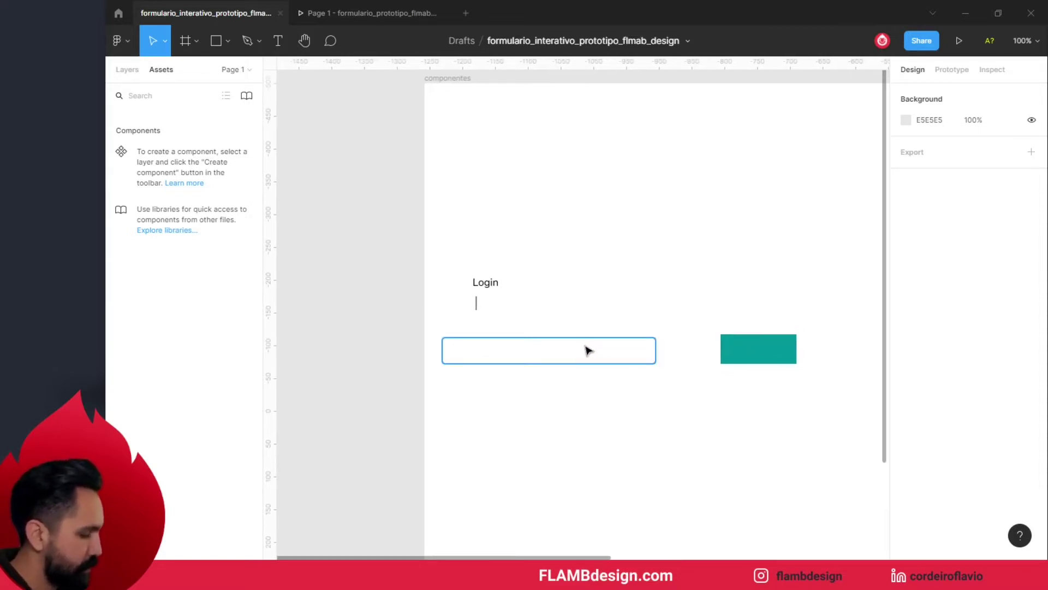
# - Zoom closer on the input box and check its 326 × 40 size
pyautogui.click(514, 354)
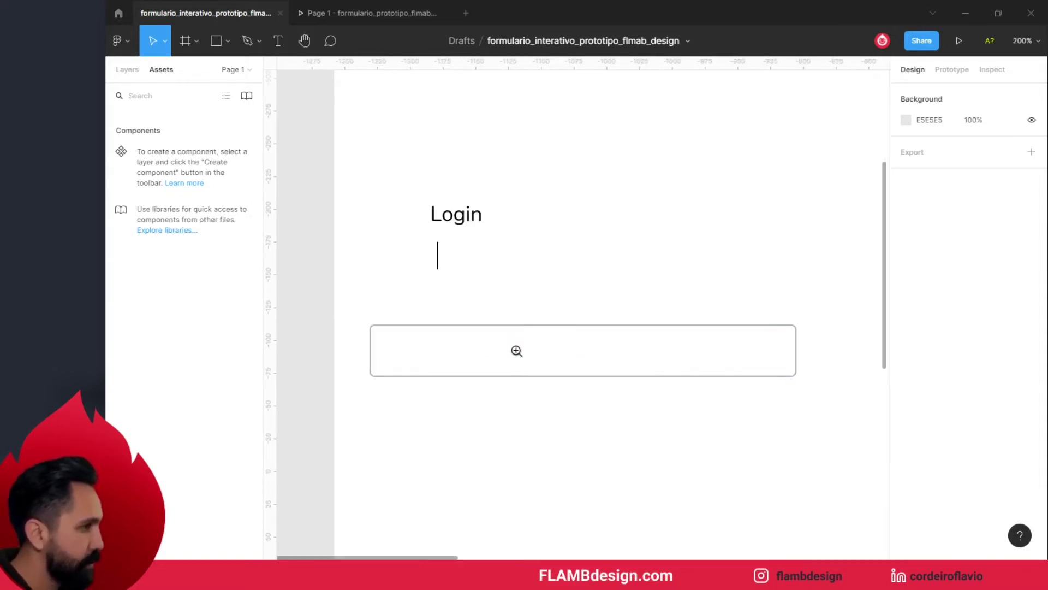
pyautogui.click(522, 328)
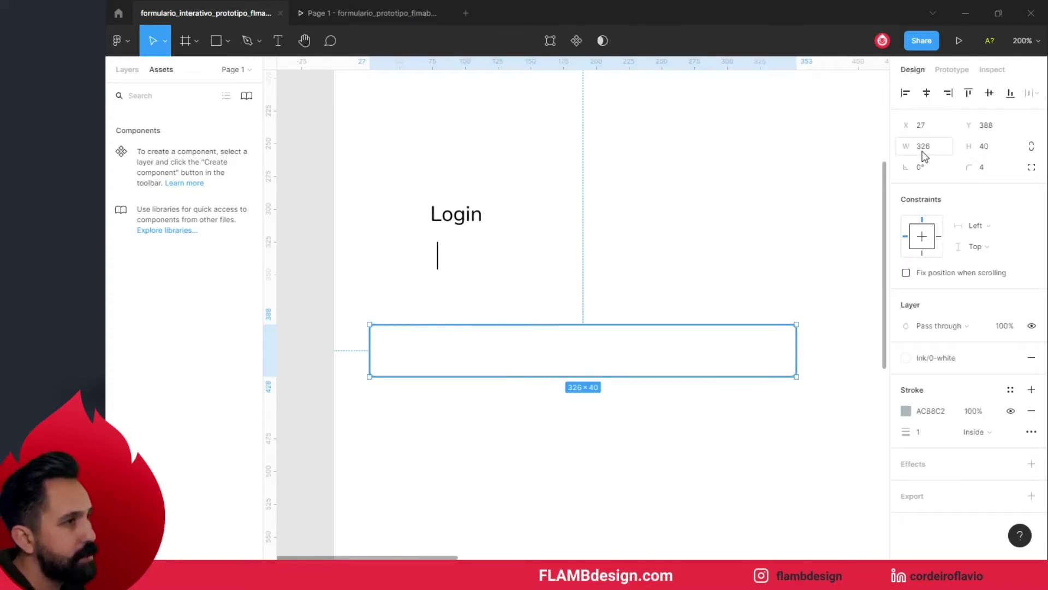
pyautogui.click(598, 298)
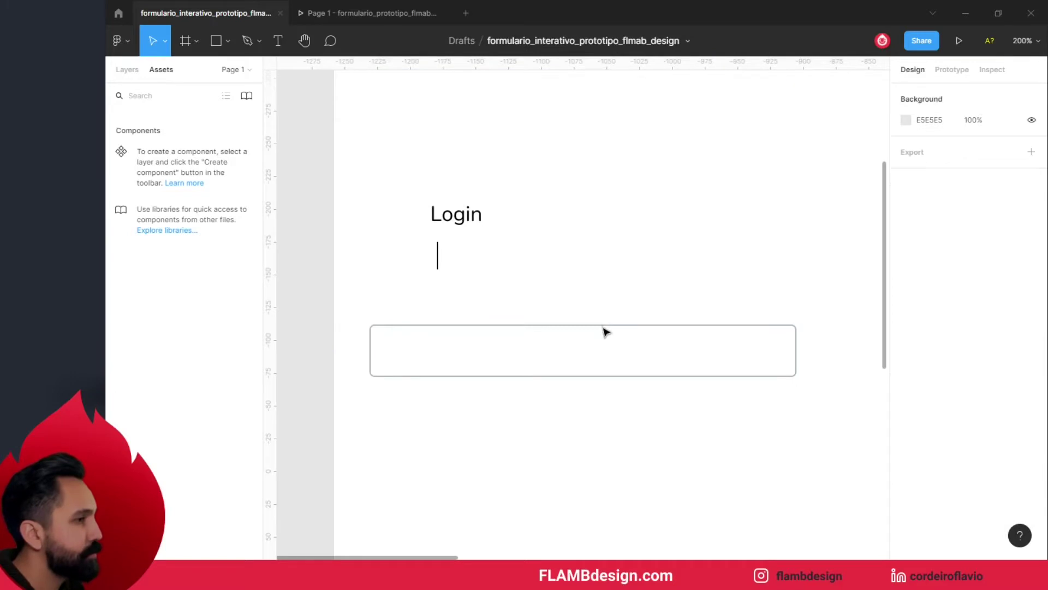
pyautogui.click(605, 330)
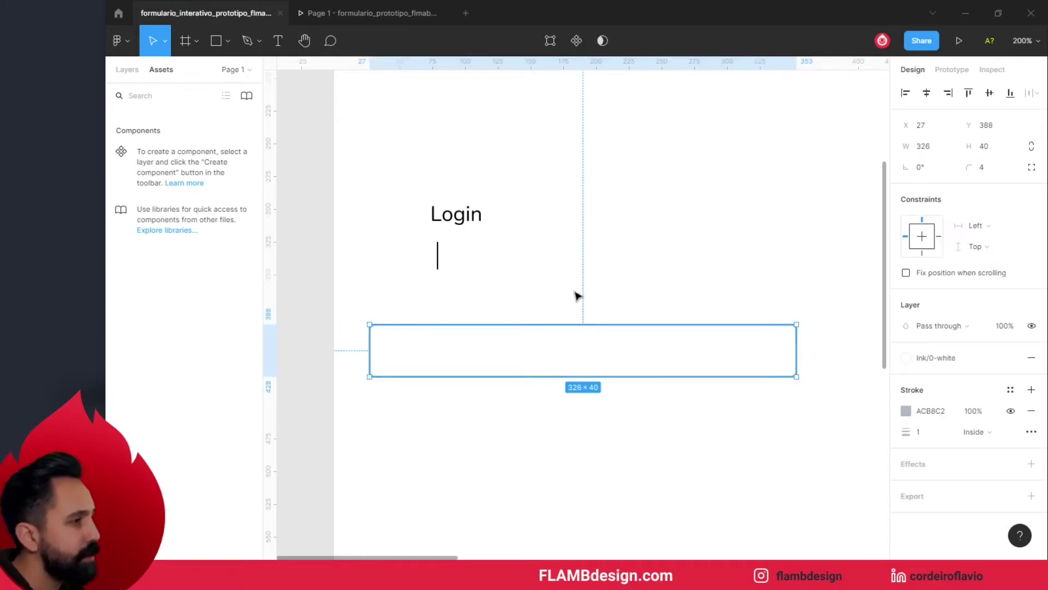
pyautogui.click(621, 260)
# - Move the Login label down into the input box near its left edge
pyautogui.moveTo(465, 224)
pyautogui.mouseDown()
pyautogui.moveTo(494, 253)
pyautogui.moveTo(430, 358)
pyautogui.mouseUp()
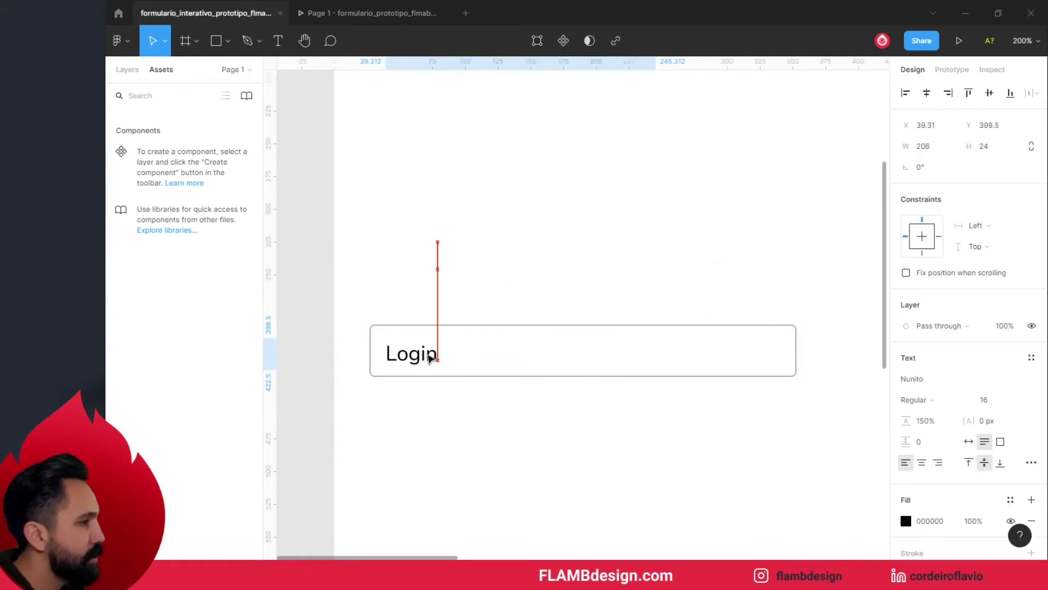
pyautogui.moveTo(430, 358); pyautogui.dragTo(430, 355)
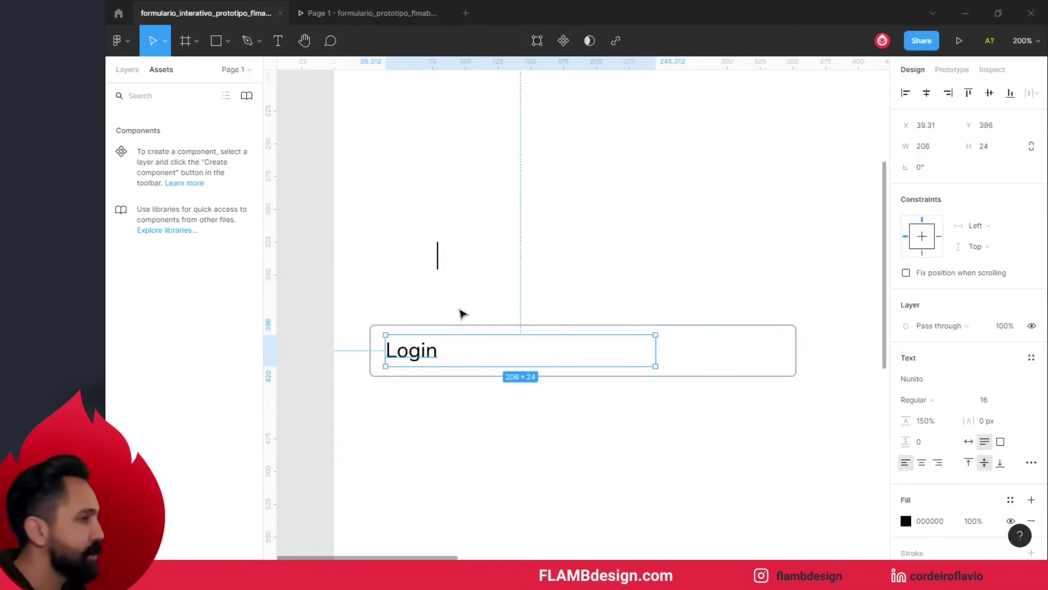
pyautogui.moveTo(390, 225); pyautogui.dragTo(465, 294)
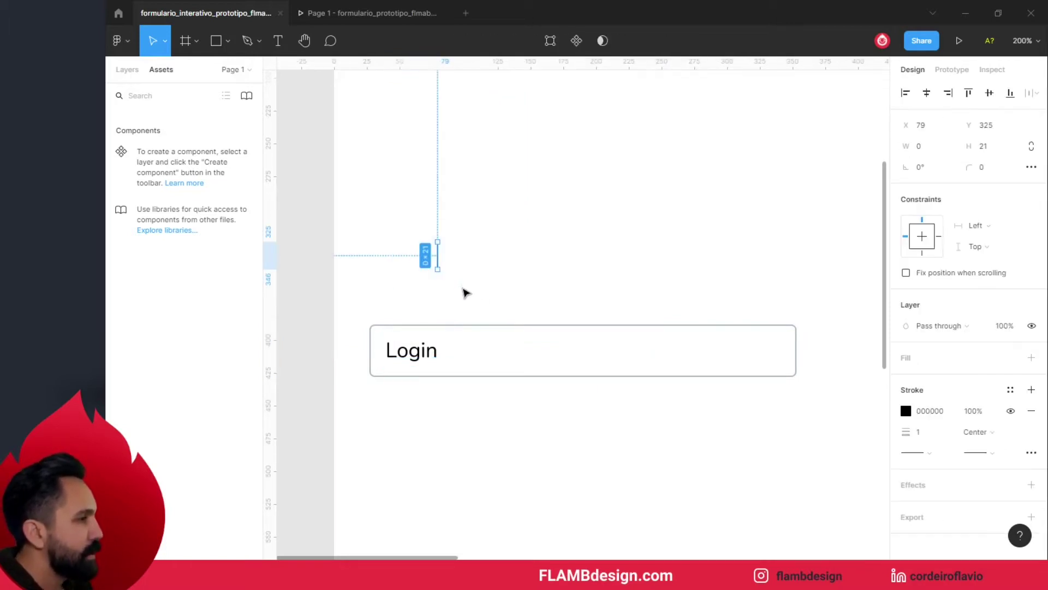
pyautogui.click(507, 287)
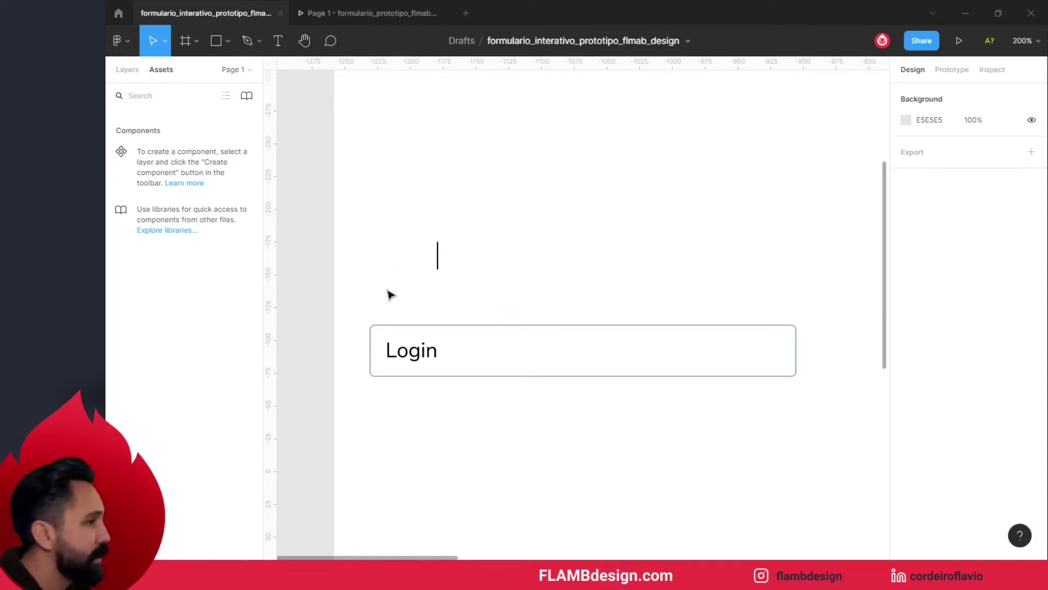
# - Move the text_bar caret onto the left edge of the Login field
pyautogui.moveTo(357, 206); pyautogui.dragTo(483, 273)
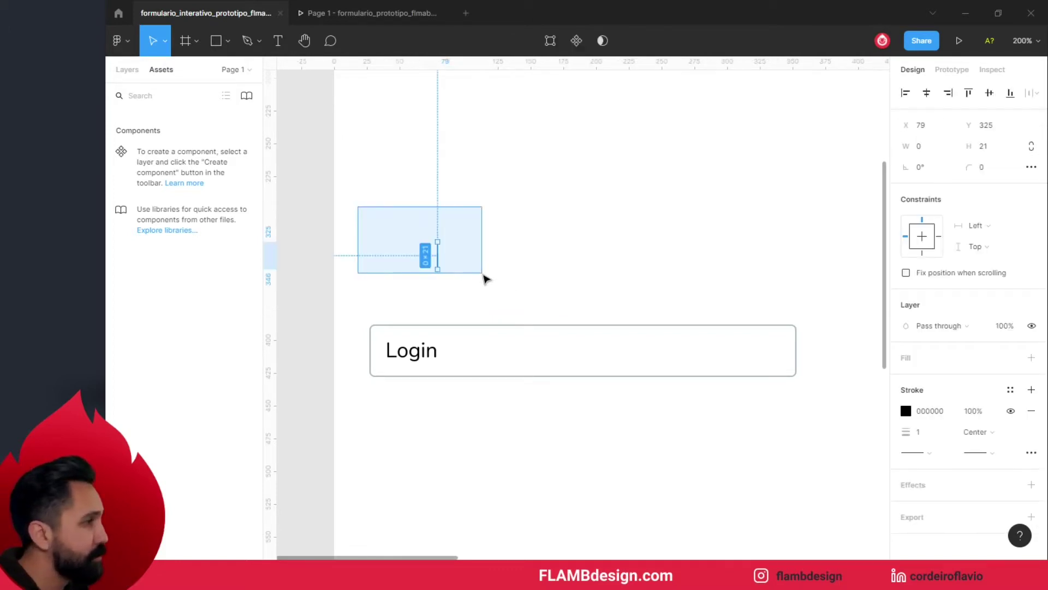
pyautogui.click(133, 75)
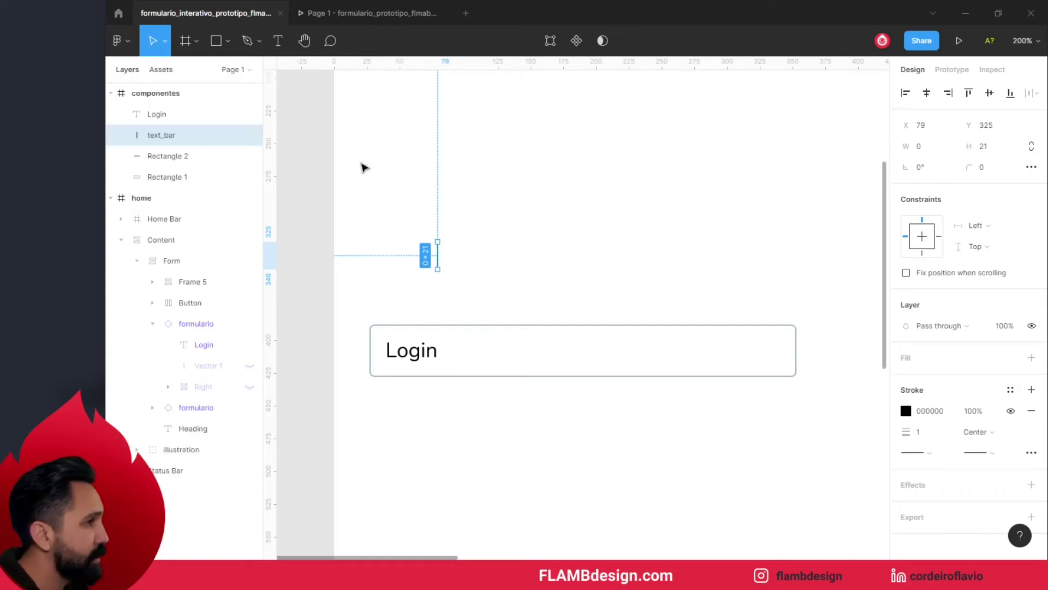
pyautogui.click(402, 208)
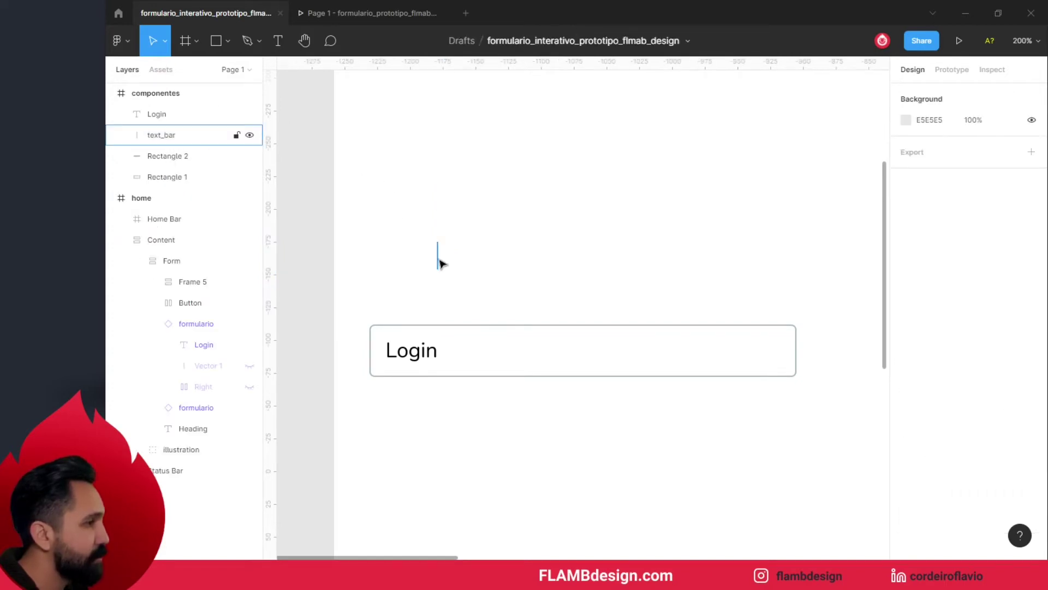
pyautogui.moveTo(441, 264); pyautogui.dragTo(389, 357)
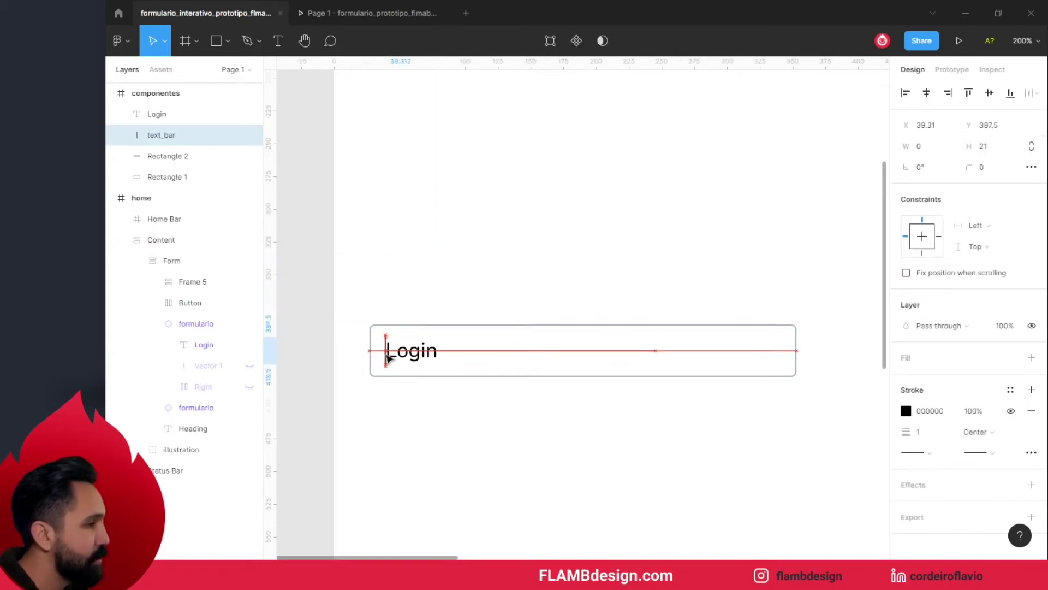
pyautogui.click(419, 277)
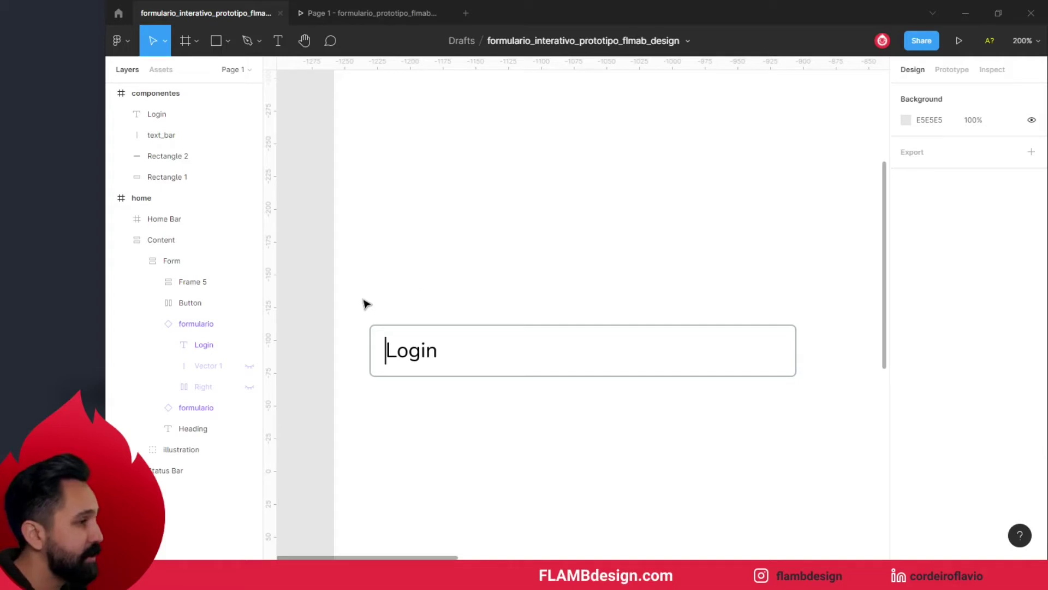
# - Widen the Login text box to 263.69 inside the input box
pyautogui.moveTo(355, 285); pyautogui.dragTo(795, 402)
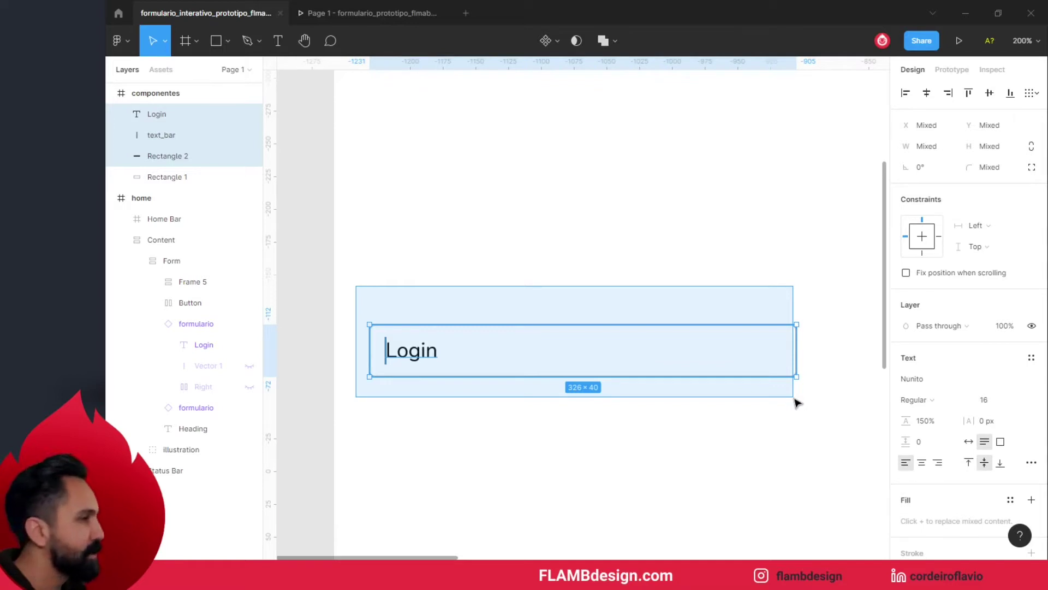
pyautogui.click(449, 221)
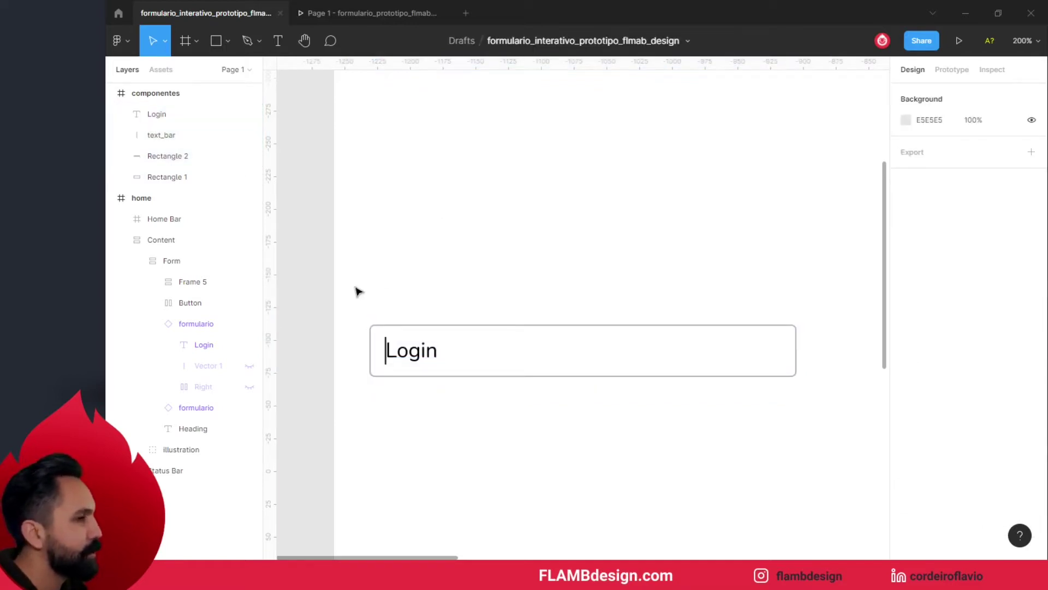
pyautogui.click(426, 354)
pyautogui.moveTo(656, 351); pyautogui.dragTo(785, 365)
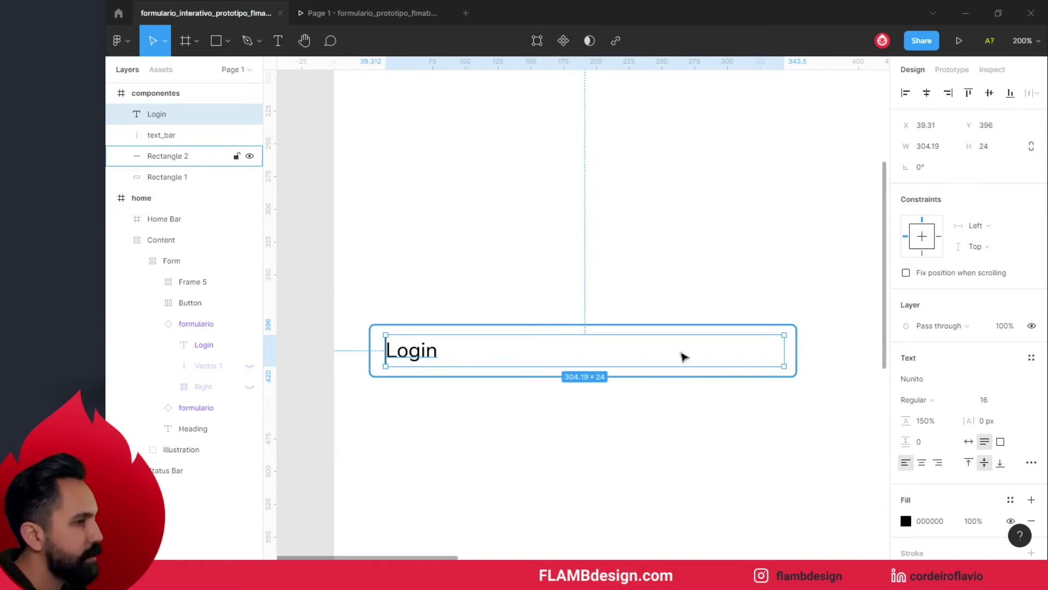
pyautogui.click(428, 260)
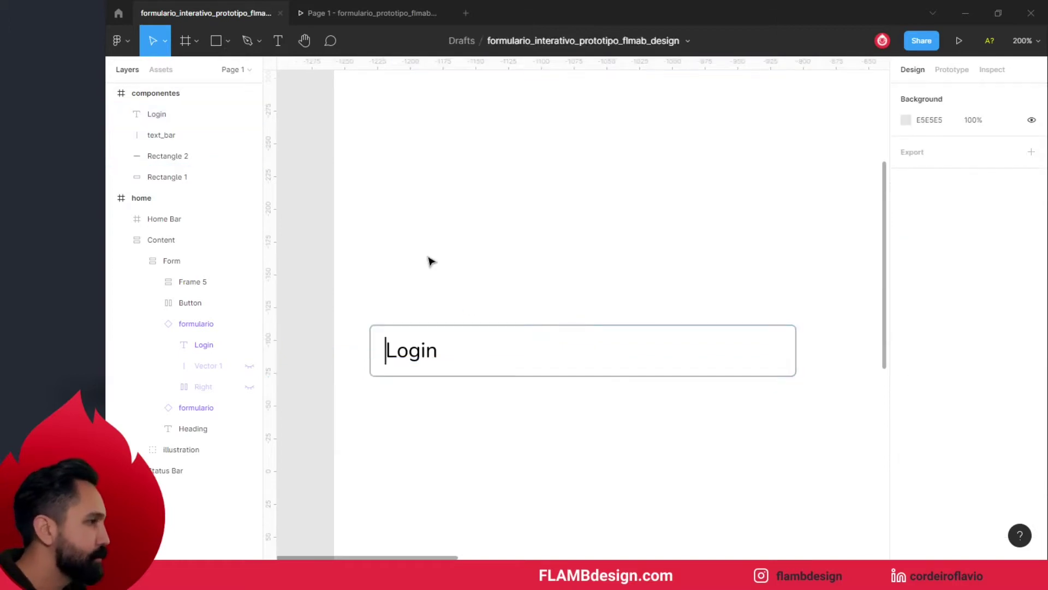
# - Move text_bar to the top of componentes and select caret, Login text and rectangle
pyautogui.click(393, 354)
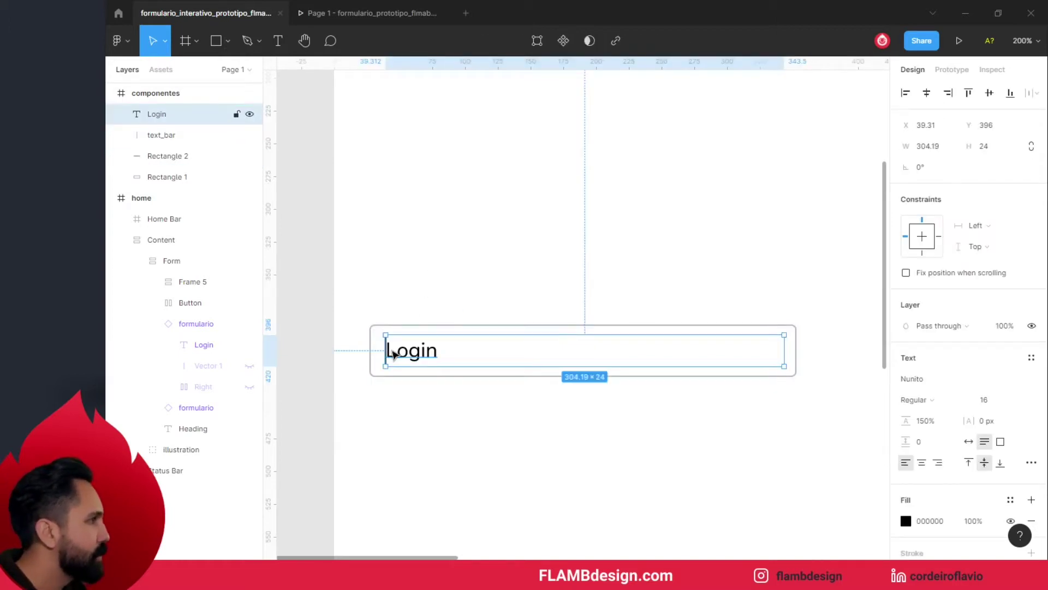
pyautogui.click(183, 136)
pyautogui.moveTo(177, 136); pyautogui.dragTo(175, 110)
pyautogui.click(444, 284)
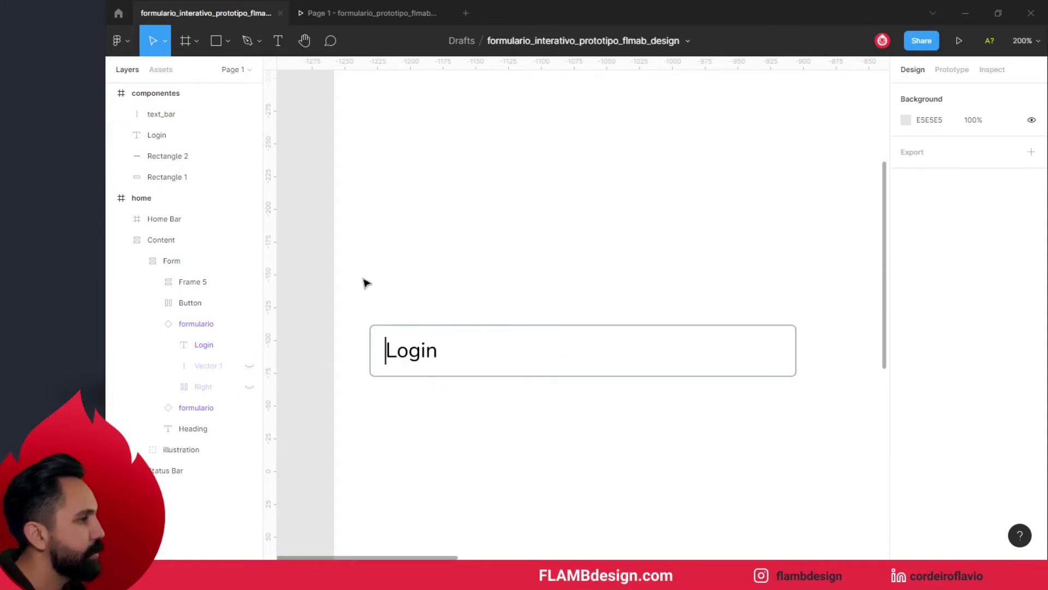
pyautogui.moveTo(352, 282); pyautogui.dragTo(804, 404)
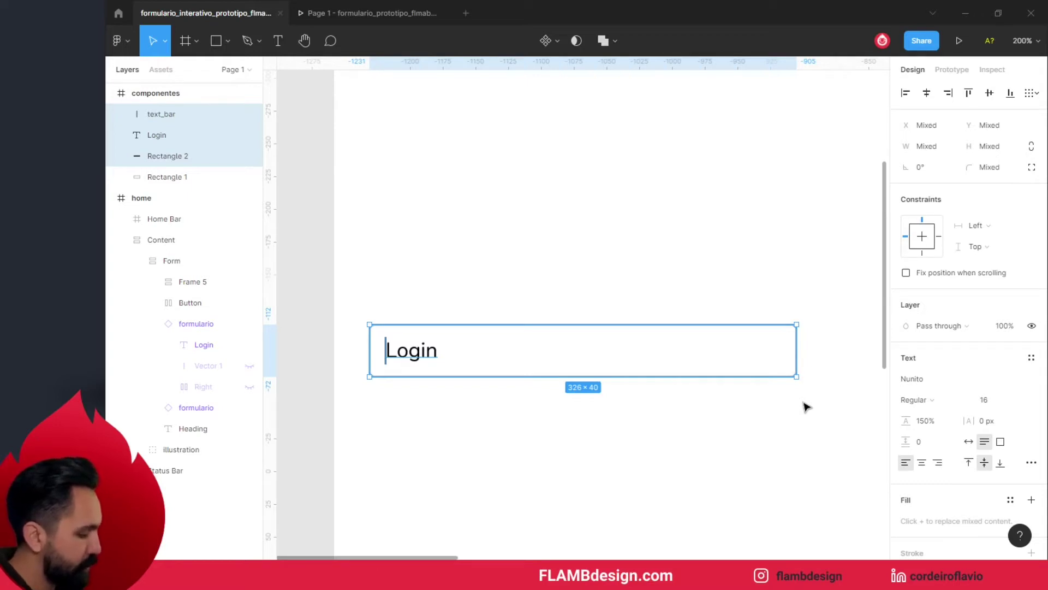
# - Turn the caret, Login text and outline rectangle into Component 1 and begin renaming it
pyautogui.press('alt')
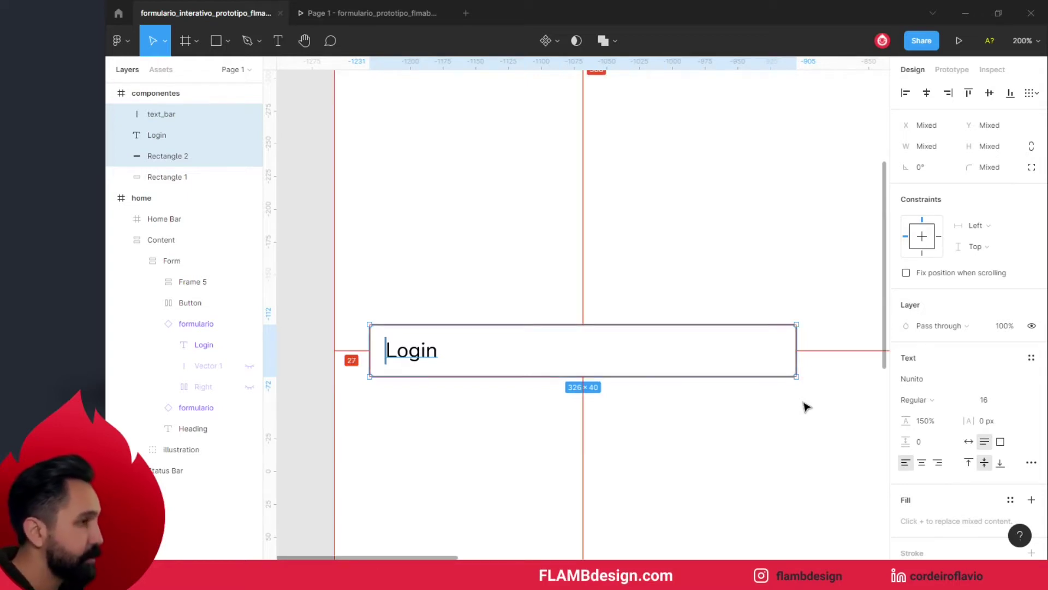
pyautogui.hotkey('ctrl', 'alt', 'k')
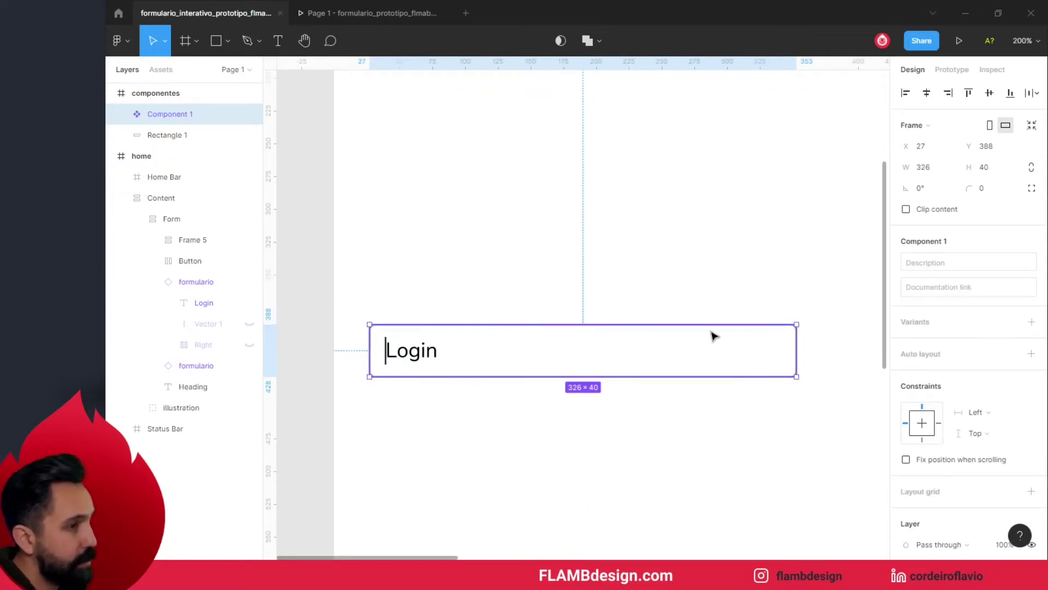
pyautogui.hotkey('ctrl', 'shift', 'g')
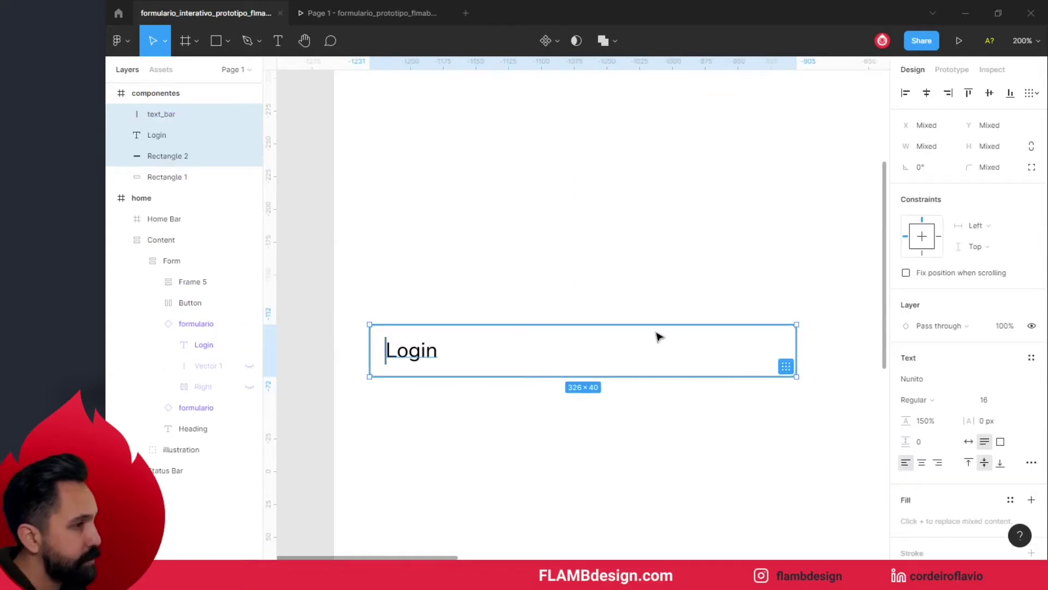
pyautogui.rightClick(655, 332)
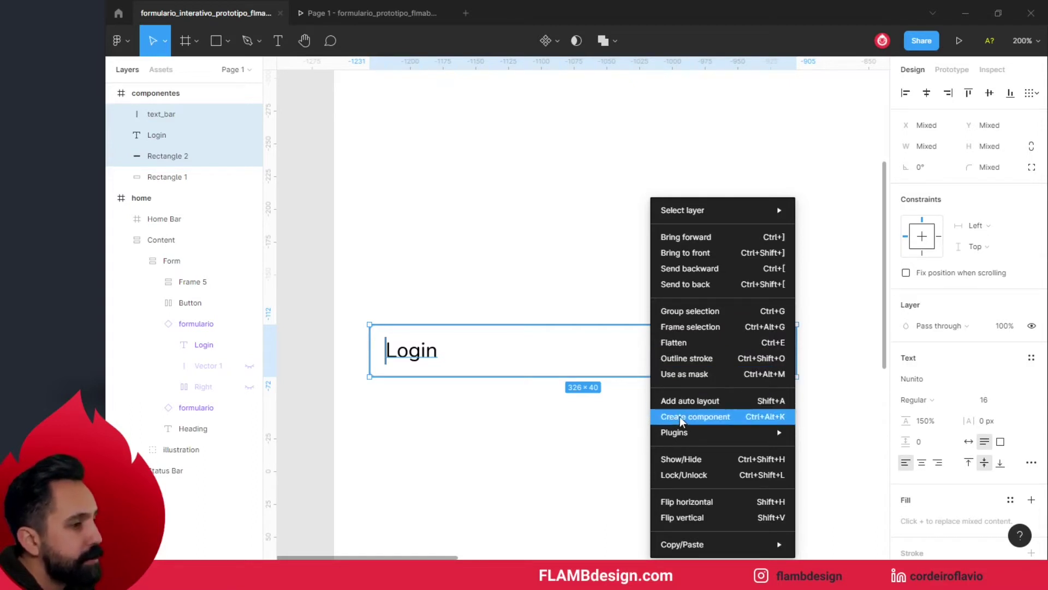
pyautogui.click(775, 418)
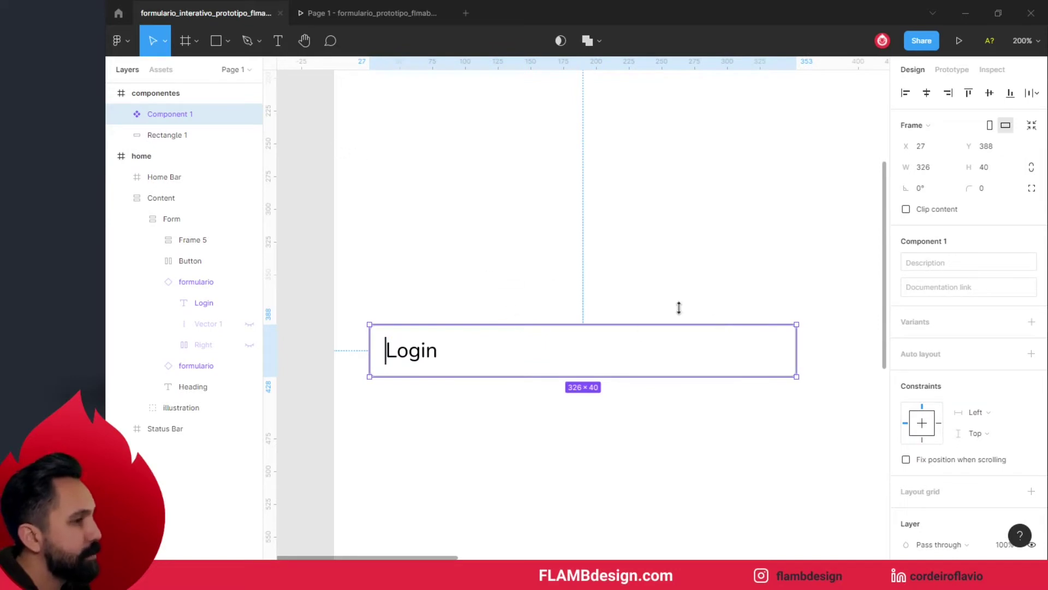
pyautogui.moveTo(169, 114)
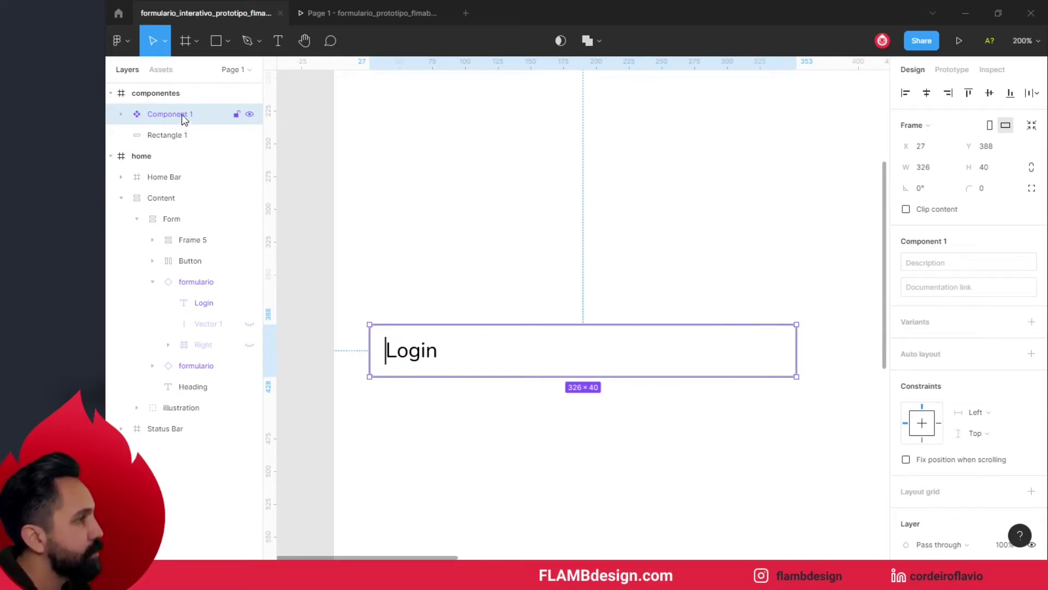
pyautogui.doubleClick(184, 114)
pyautogui.write('formul')
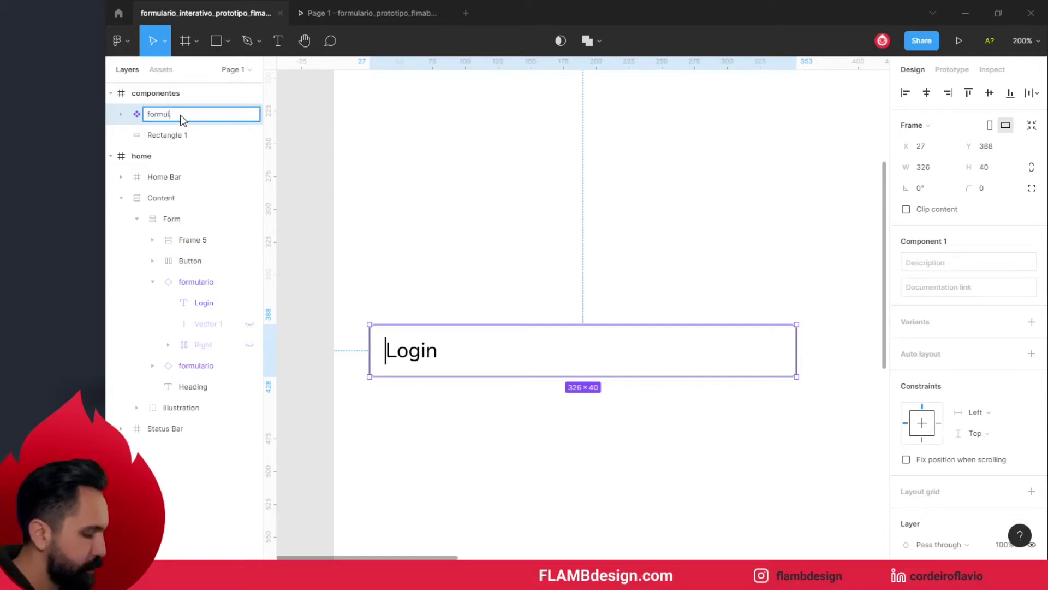
# - Rename Component 1 to formulario, then add a second variant to it
pyautogui.write('ario')
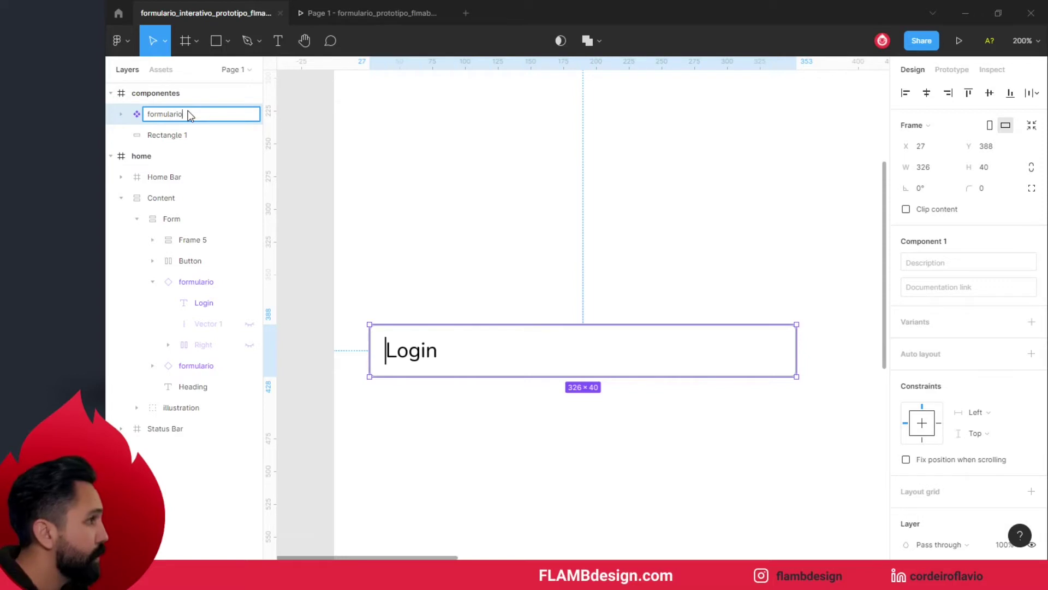
pyautogui.click(398, 158)
pyautogui.moveTo(180, 114)
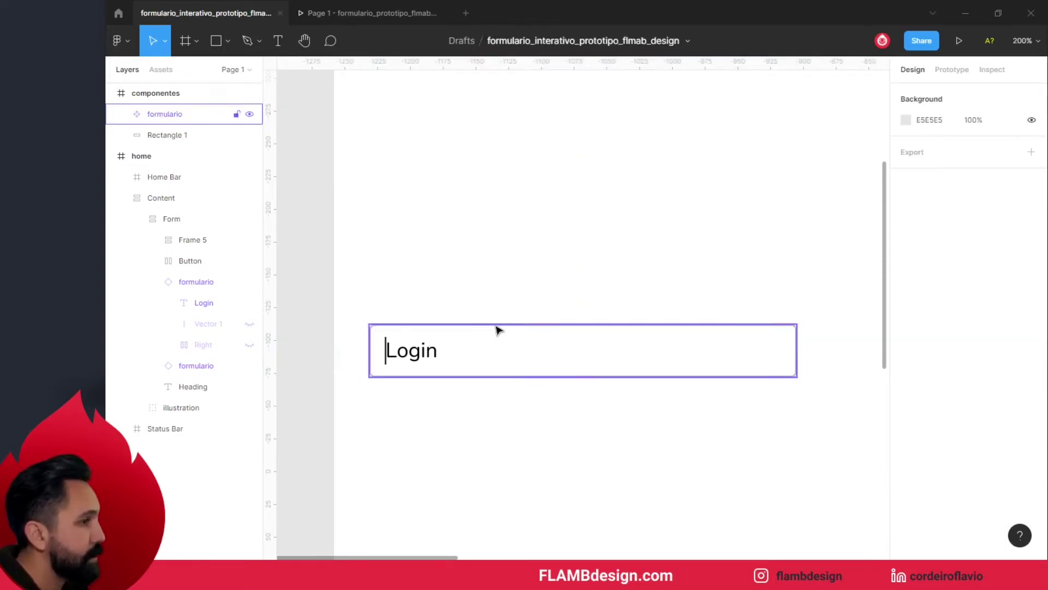
pyautogui.click(495, 327)
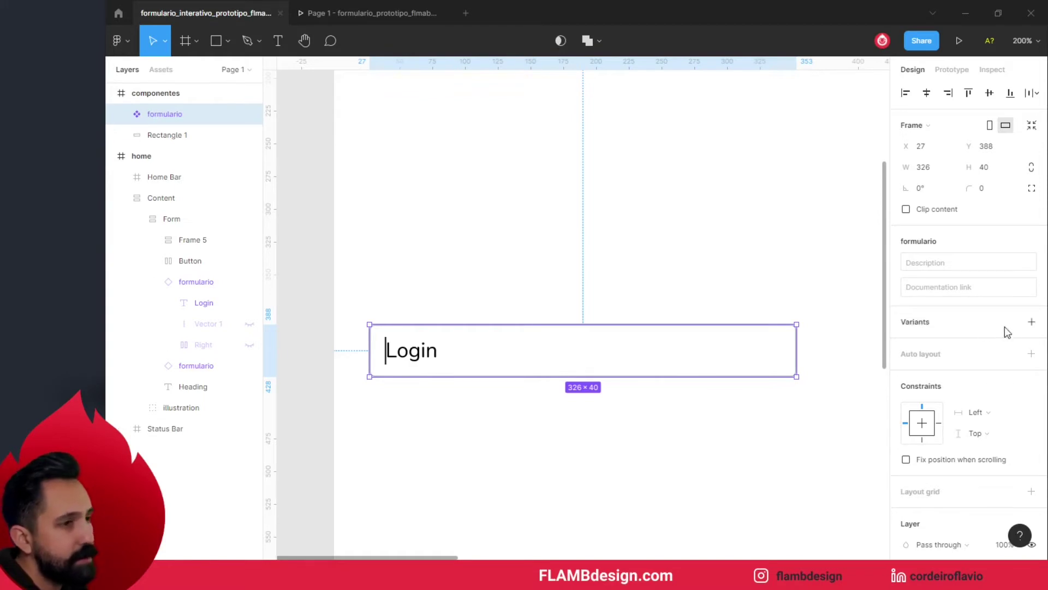
pyautogui.click(1032, 322)
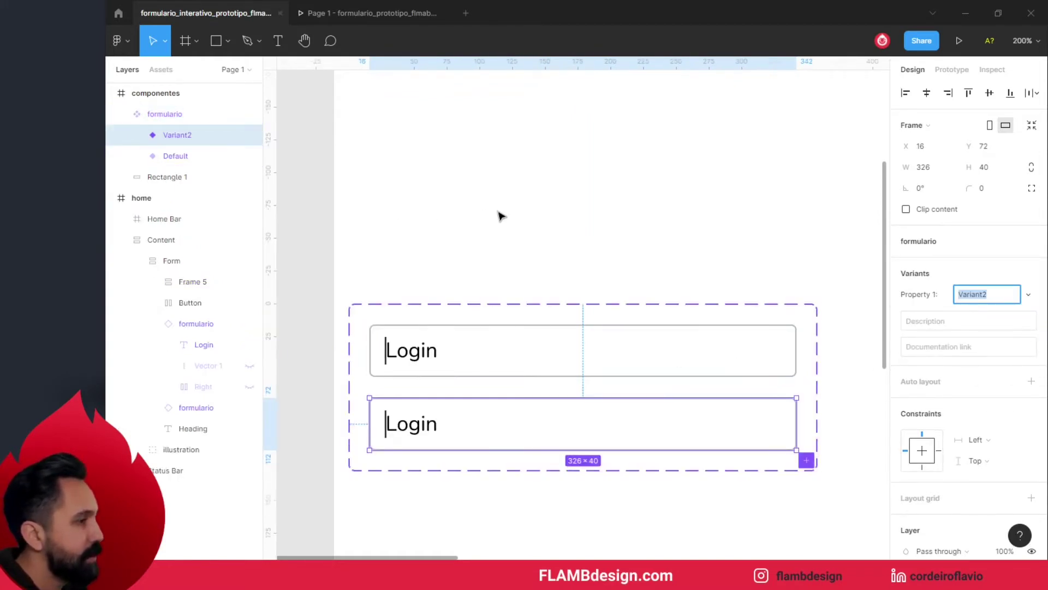
# - Review the new Variant2 copy below Default, then select the Default variant
pyautogui.scroll(-3, 500, 217)
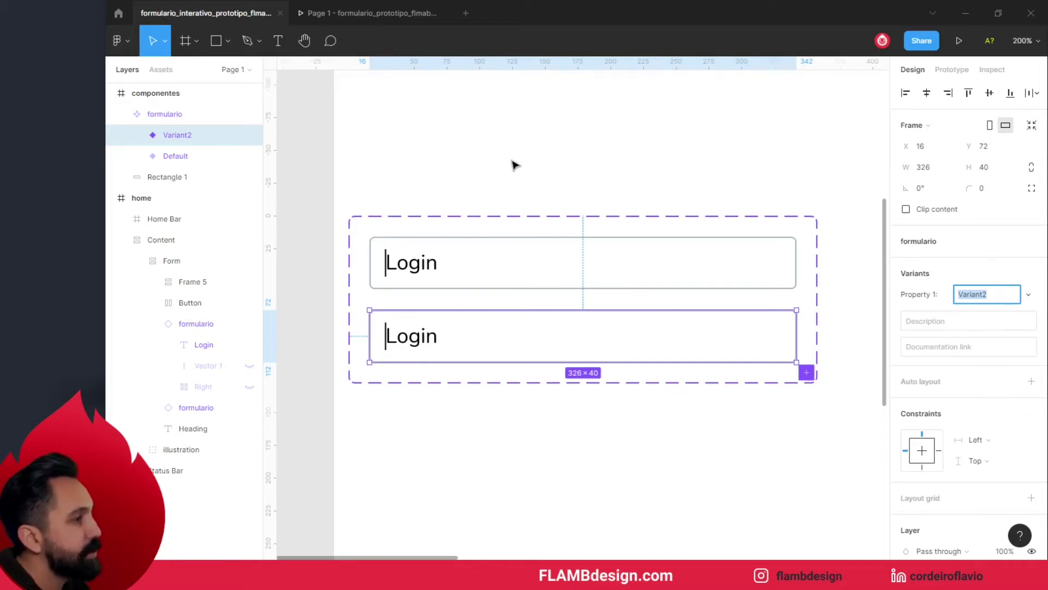
pyautogui.click(513, 165)
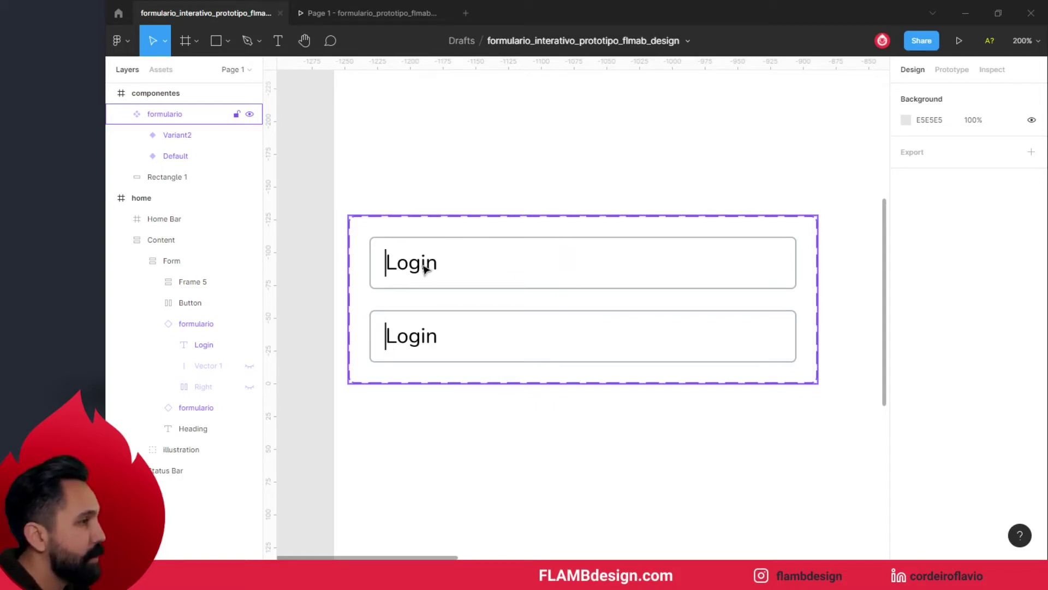
pyautogui.click(426, 267)
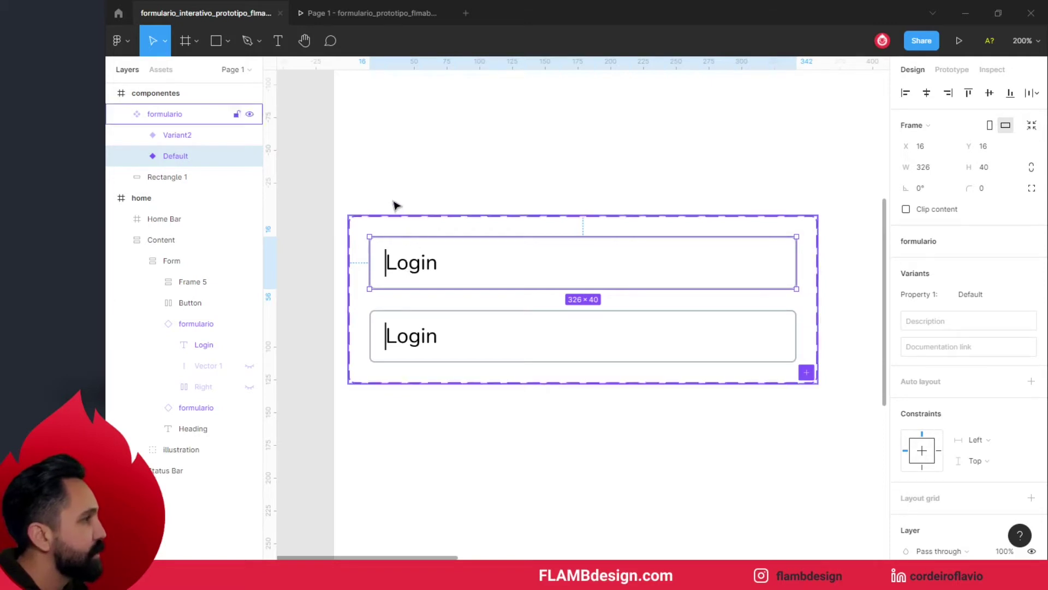
# - Select the Default variant, expand its layers and review its Property 1 values
pyautogui.click(436, 189)
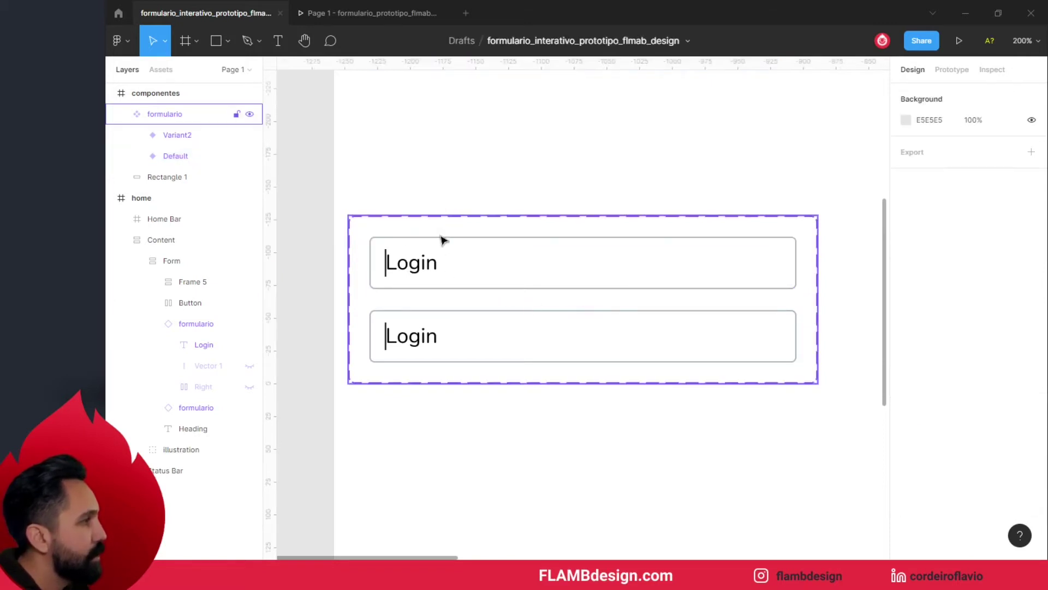
pyautogui.click(445, 244)
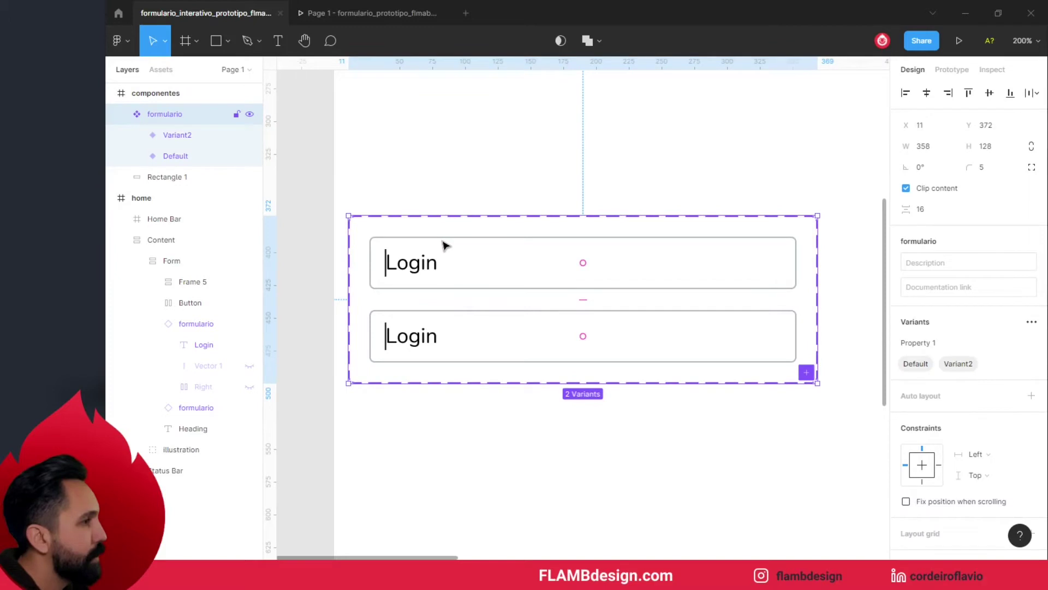
pyautogui.click(442, 240)
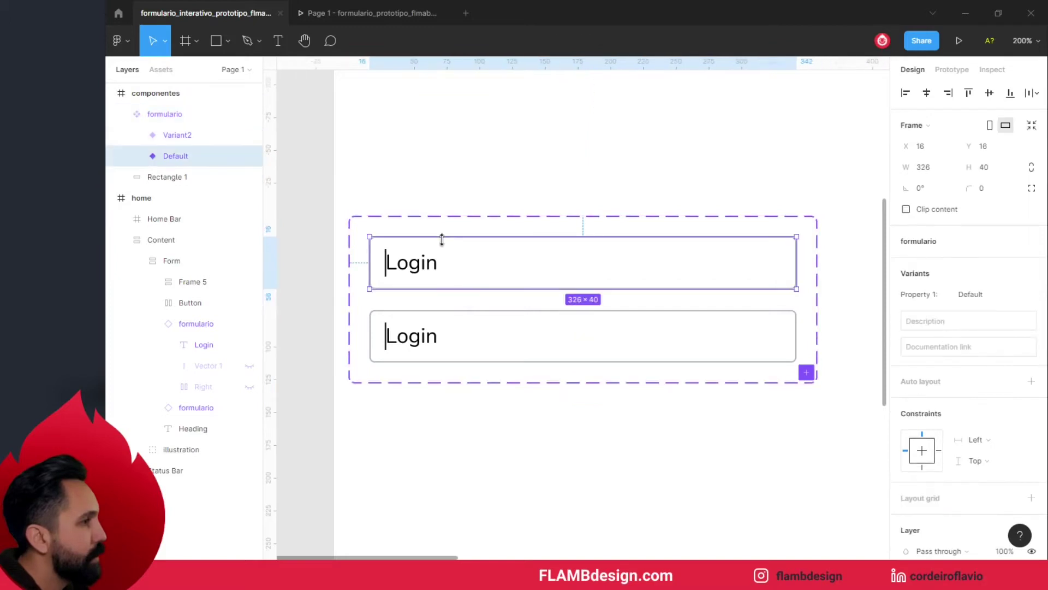
pyautogui.click(138, 160)
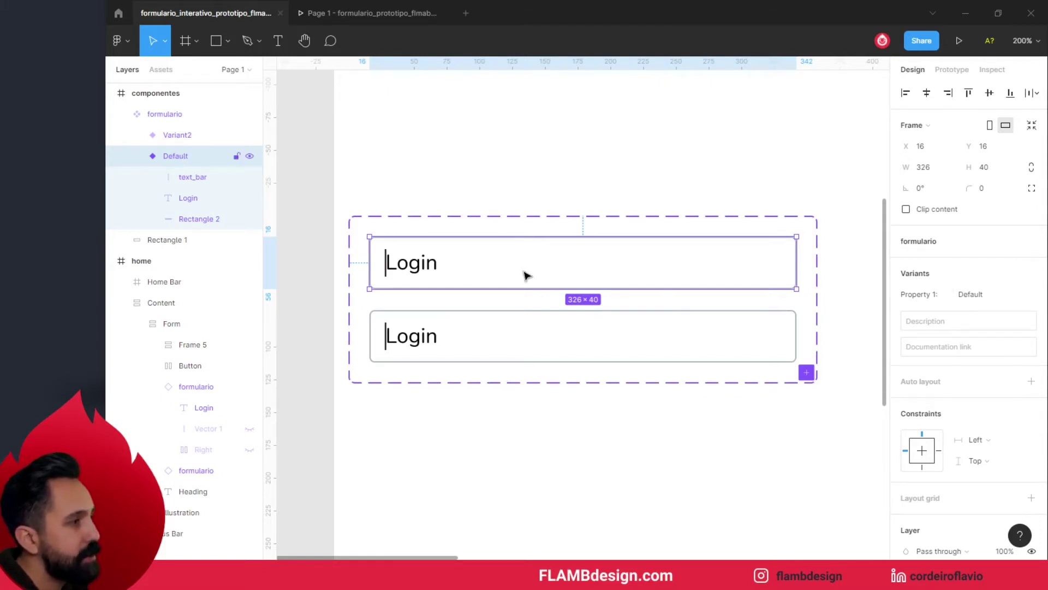
pyautogui.click(1023, 295)
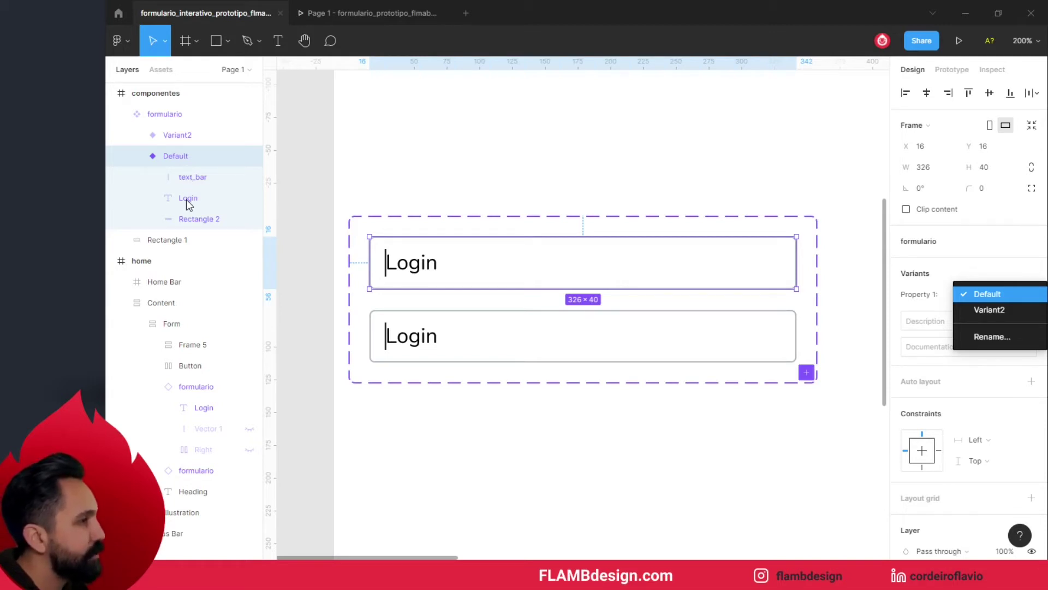
pyautogui.click(190, 181)
pyautogui.moveTo(205, 177)
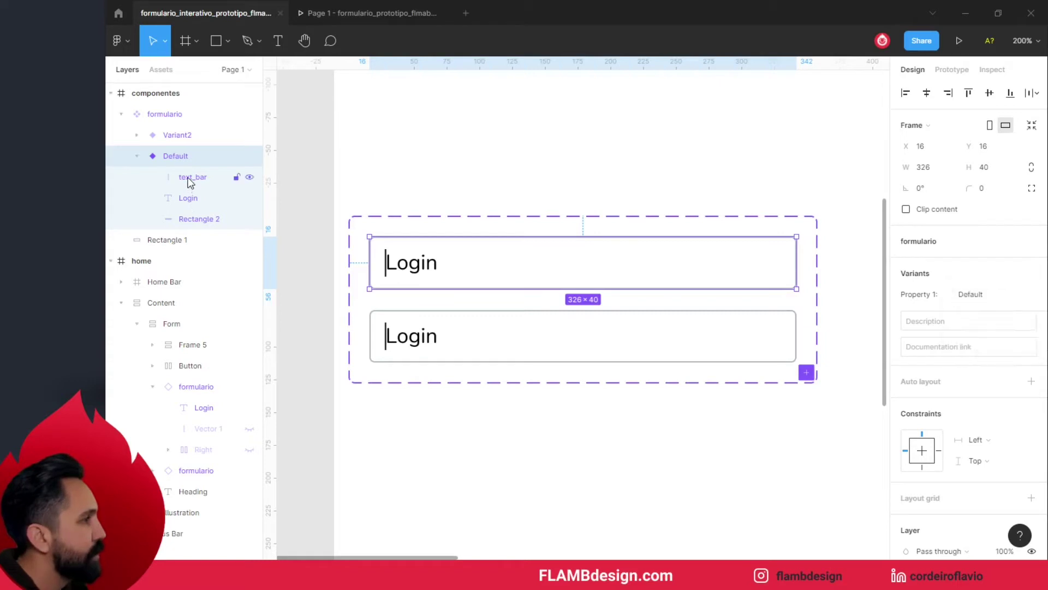
# - Hide the text_bar caret in Default, then select Variant2 and expand its layers
pyautogui.click(249, 179)
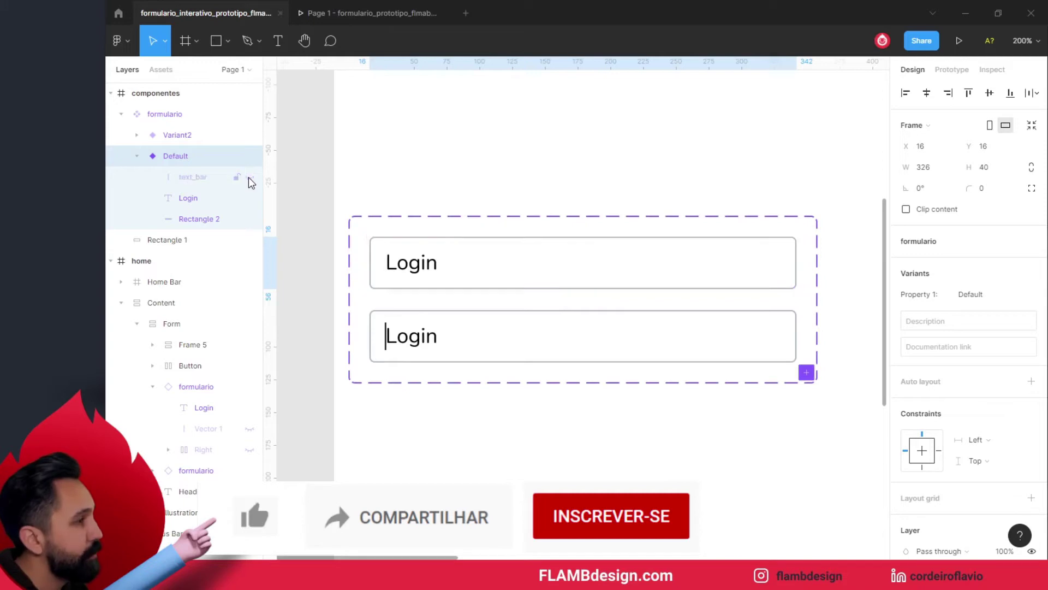
pyautogui.click(543, 169)
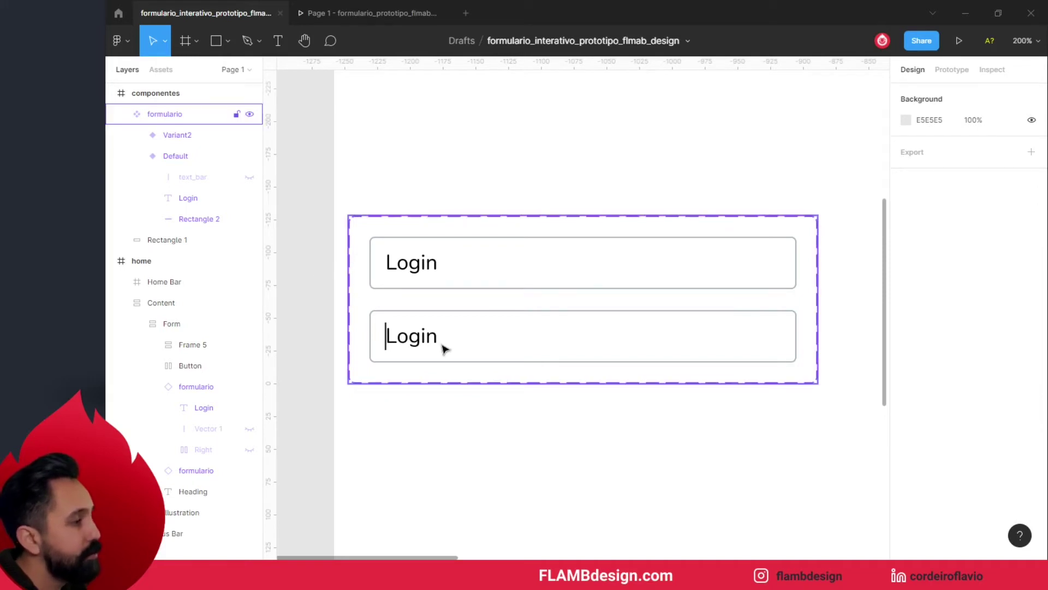
pyautogui.click(440, 316)
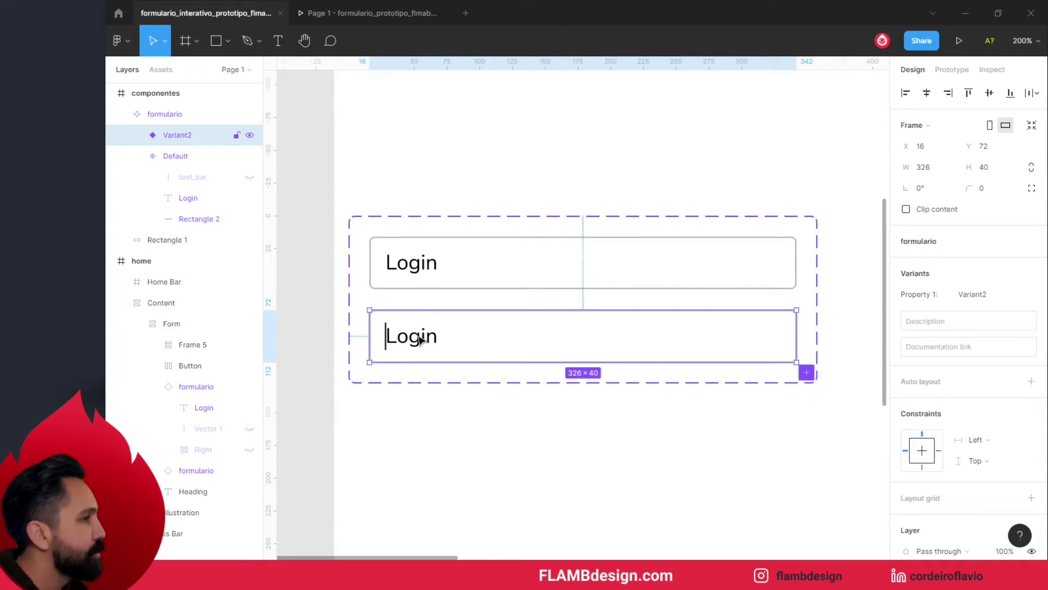
pyautogui.moveTo(164, 135)
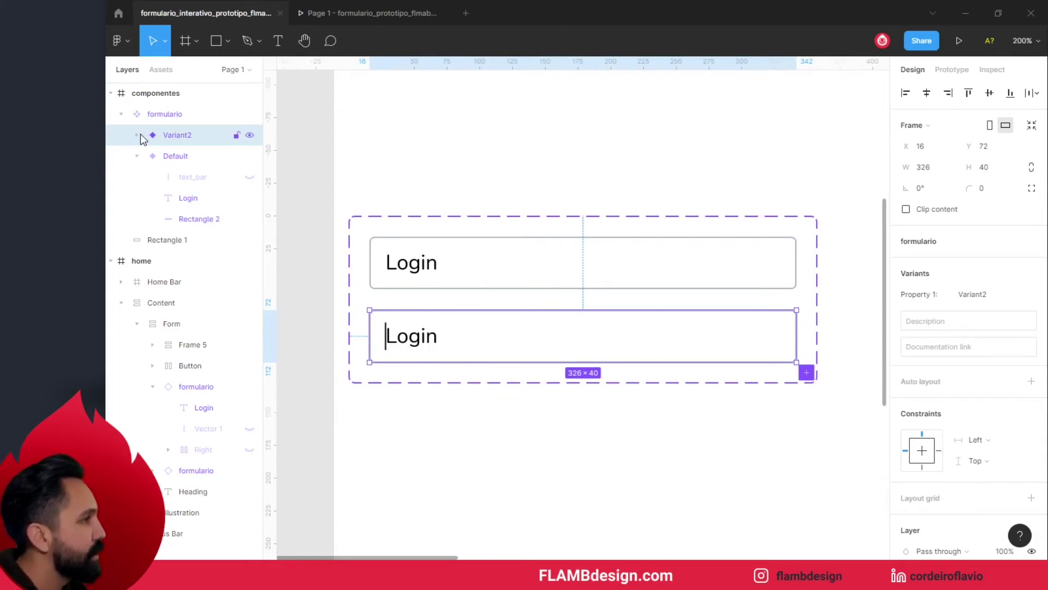
pyautogui.click(137, 135)
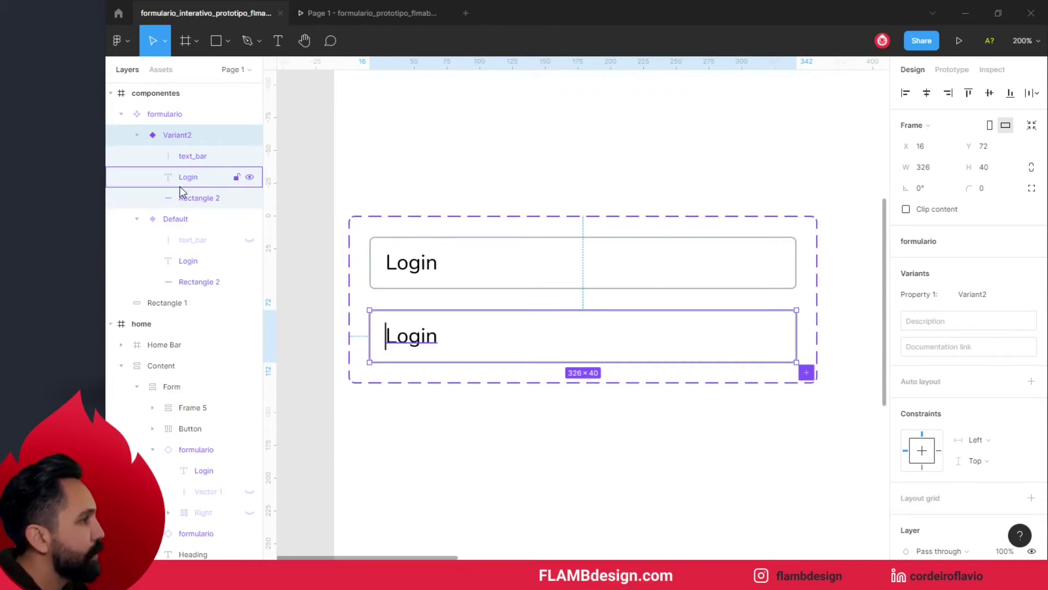
# - Hide the Login text in Variant2 and select its outline rectangle
pyautogui.click(250, 177)
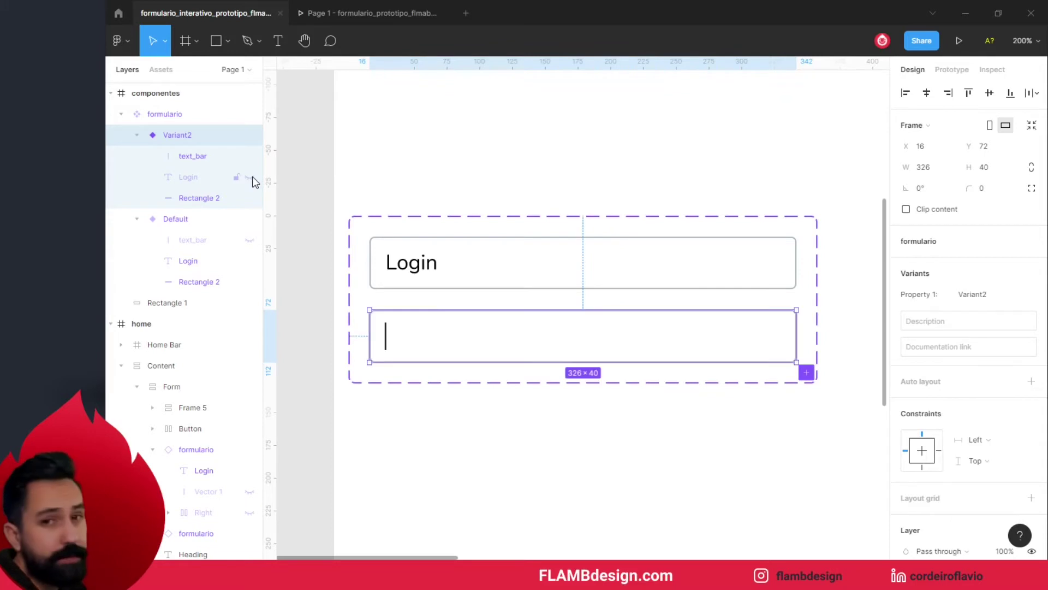
pyautogui.click(183, 202)
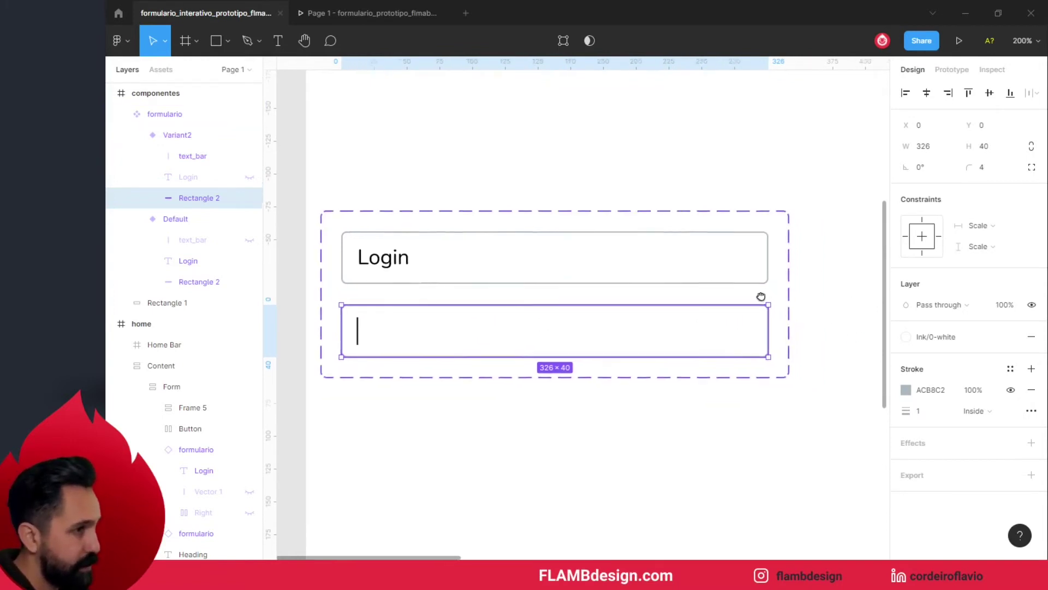
pyautogui.hscroll(5, 762, 298)
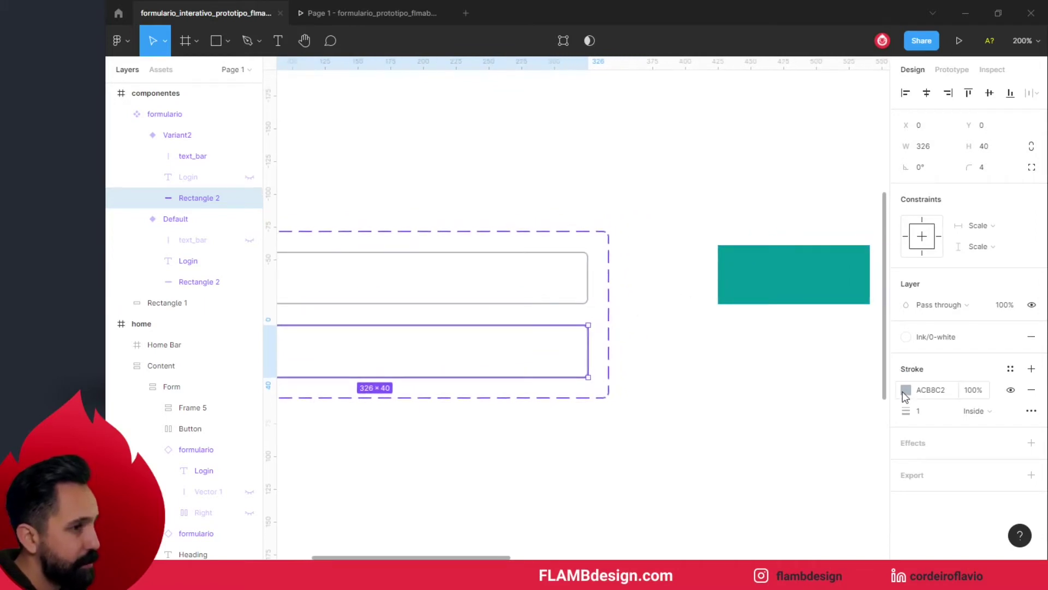
# - Recolour Variant2's outline stroke teal by sampling the teal rectangle with the eyedropper
pyautogui.click(906, 390)
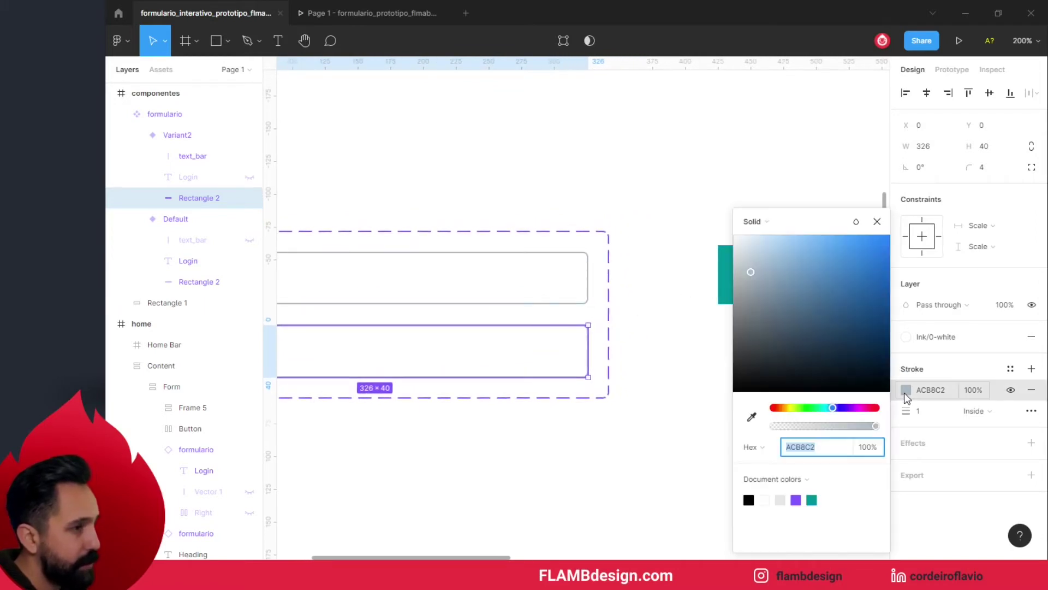
pyautogui.click(751, 417)
pyautogui.click(726, 277)
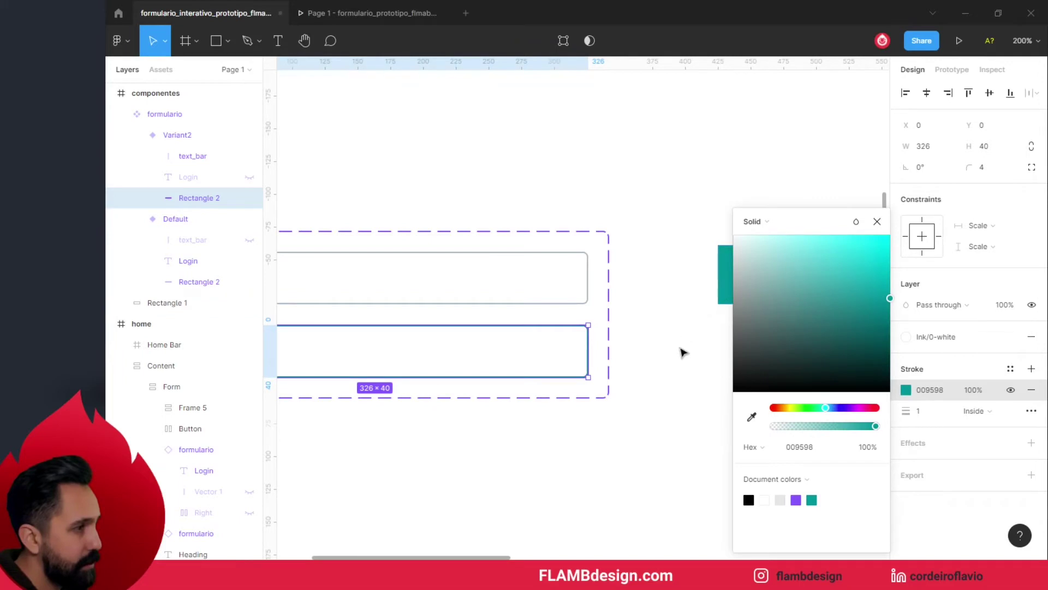
pyautogui.click(680, 356)
pyautogui.moveTo(636, 410); pyautogui.dragTo(842, 408)
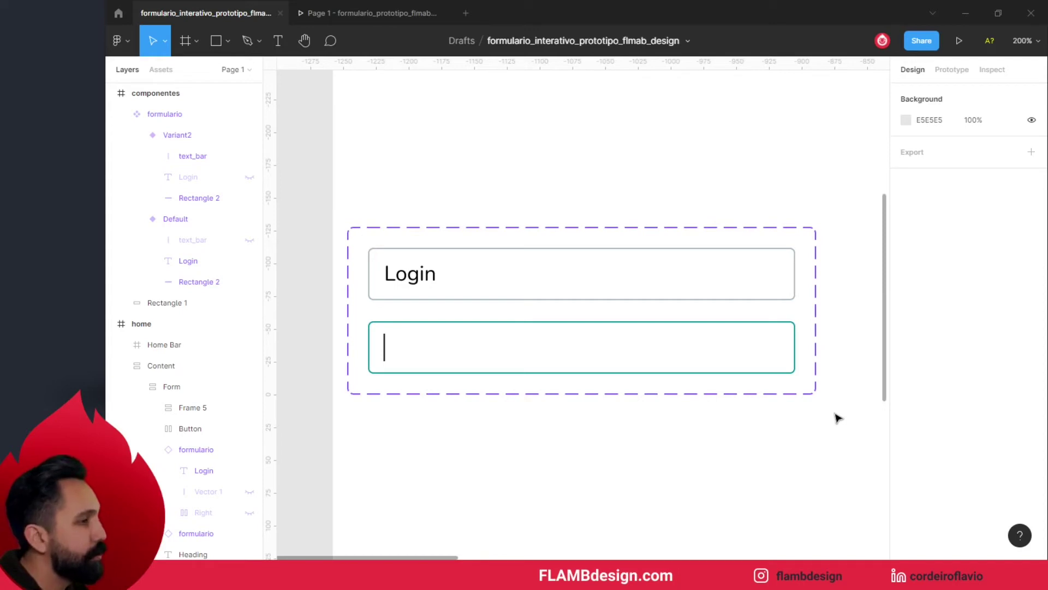
pyautogui.scroll(1, 837, 418)
pyautogui.click(814, 398)
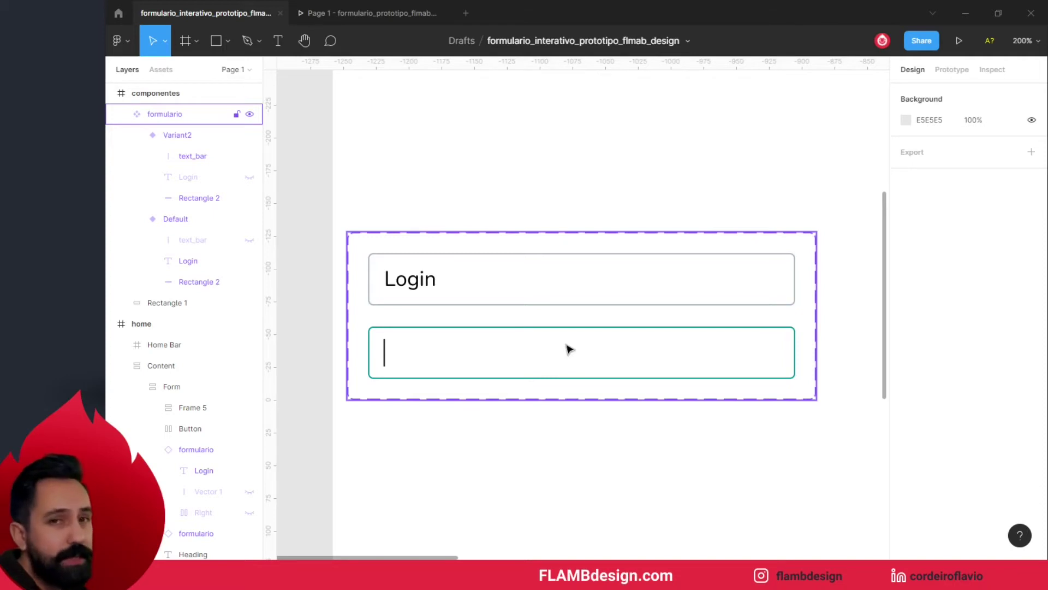
pyautogui.click(569, 348)
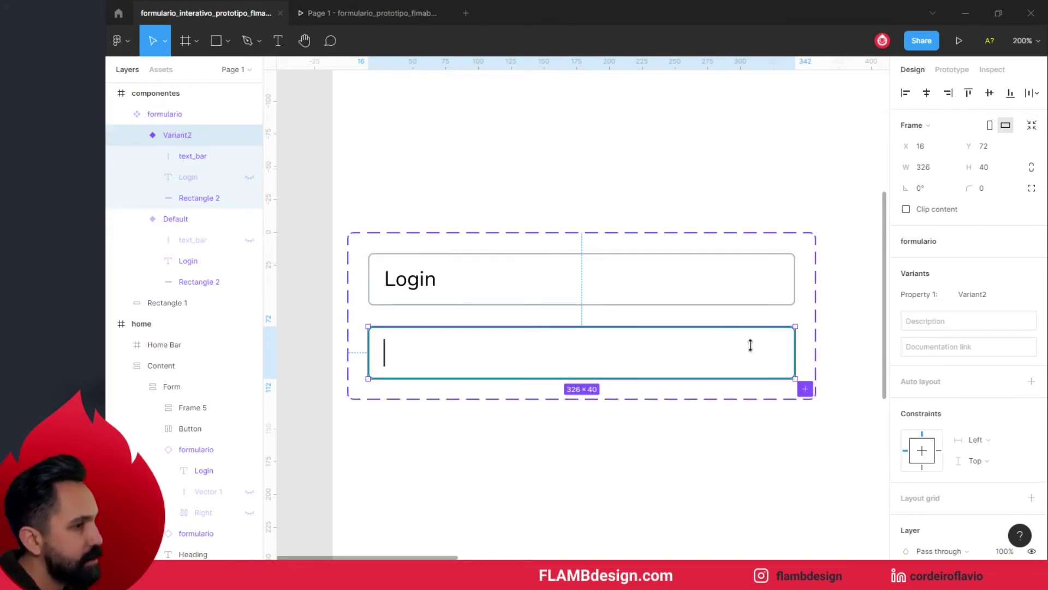
pyautogui.click(806, 390)
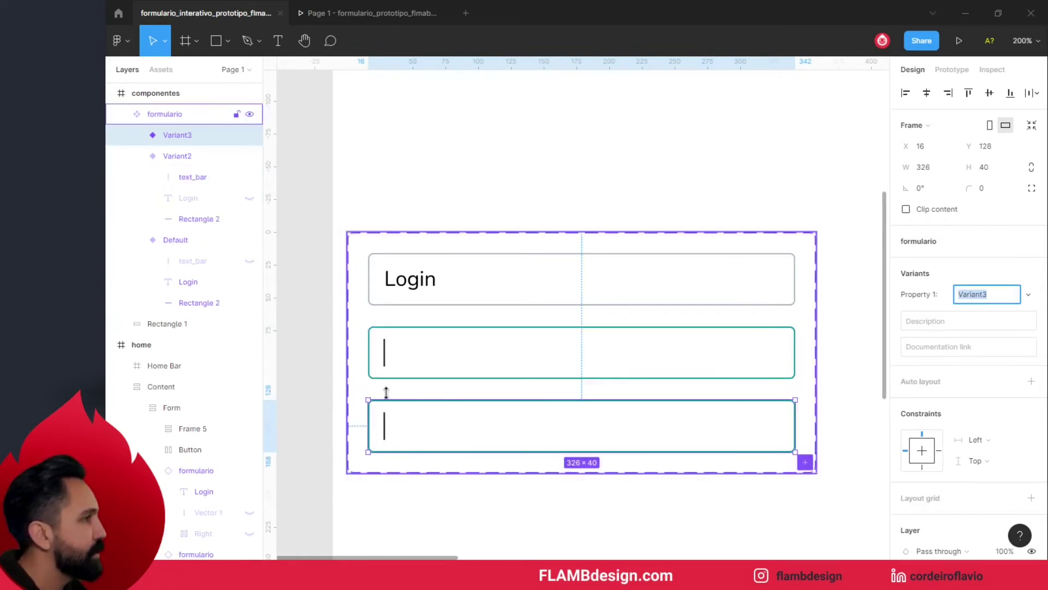
# - Hide the text_bar caret in Variant3, leaving an empty teal-outlined box
pyautogui.moveTo(177, 136)
pyautogui.click(137, 136)
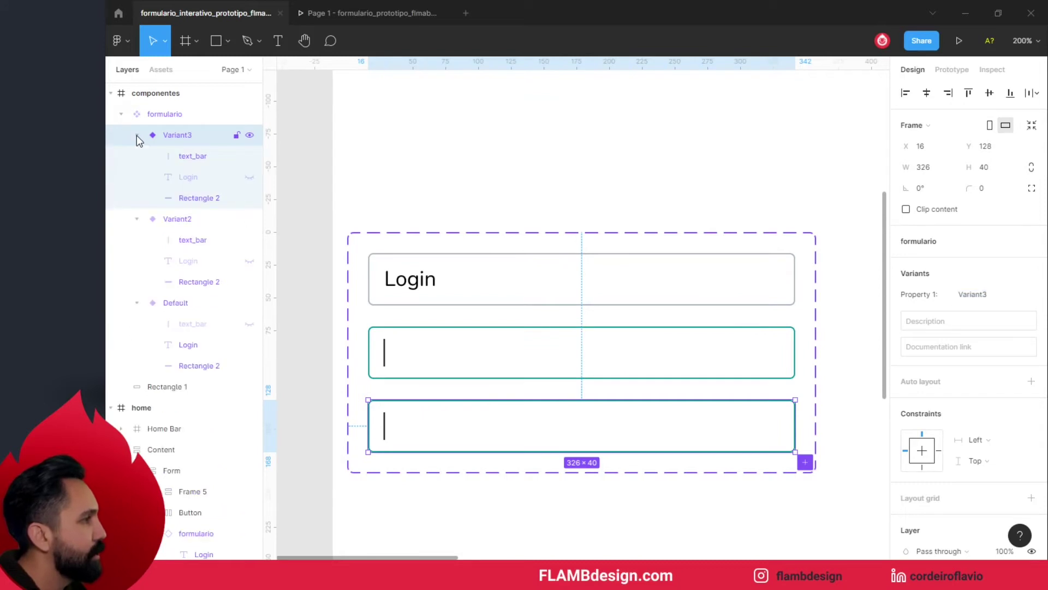
pyautogui.click(189, 156)
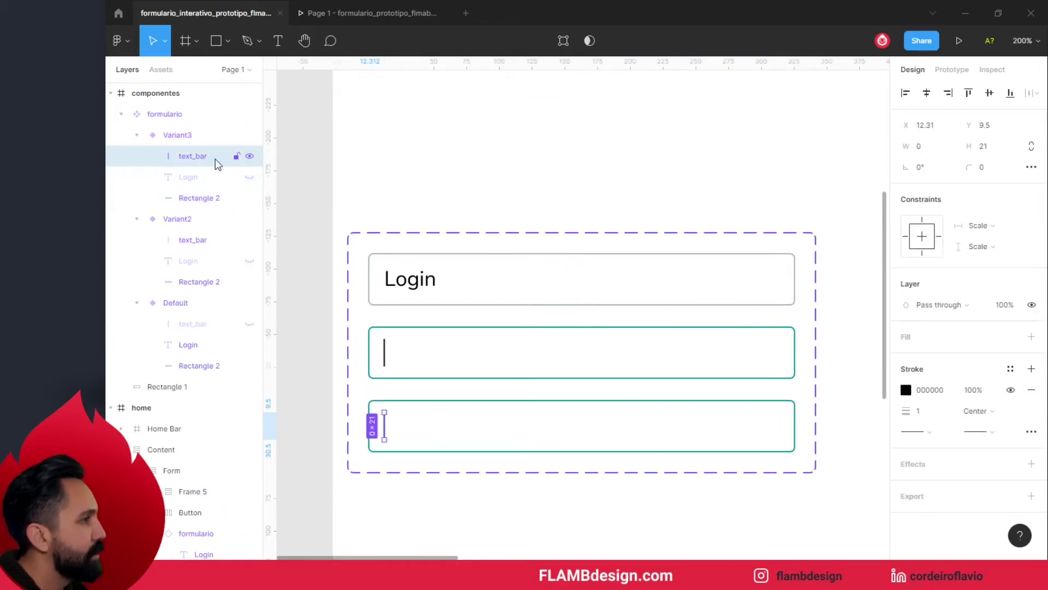
pyautogui.click(250, 158)
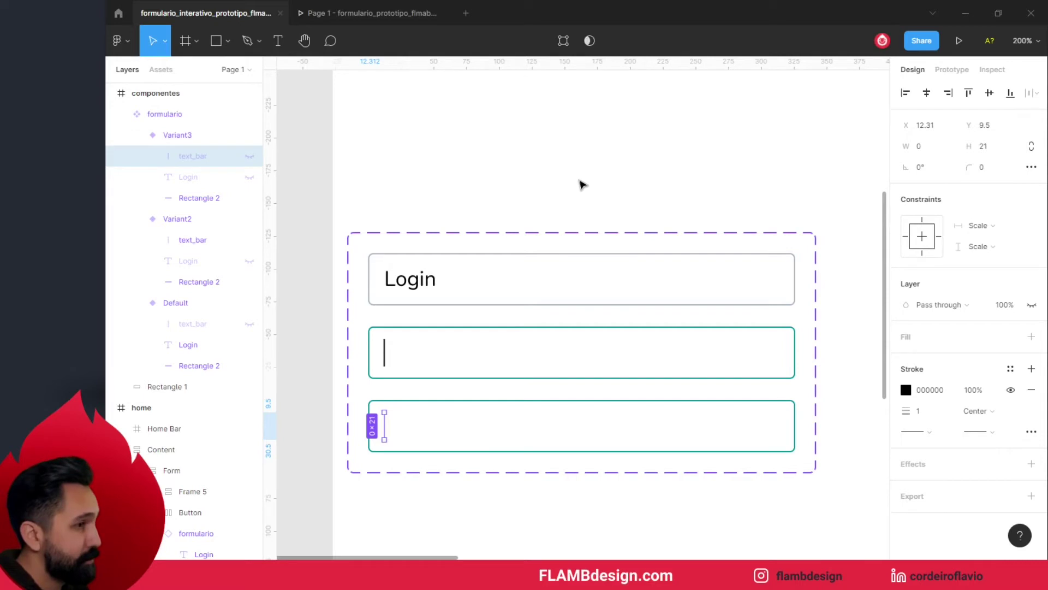
pyautogui.click(580, 182)
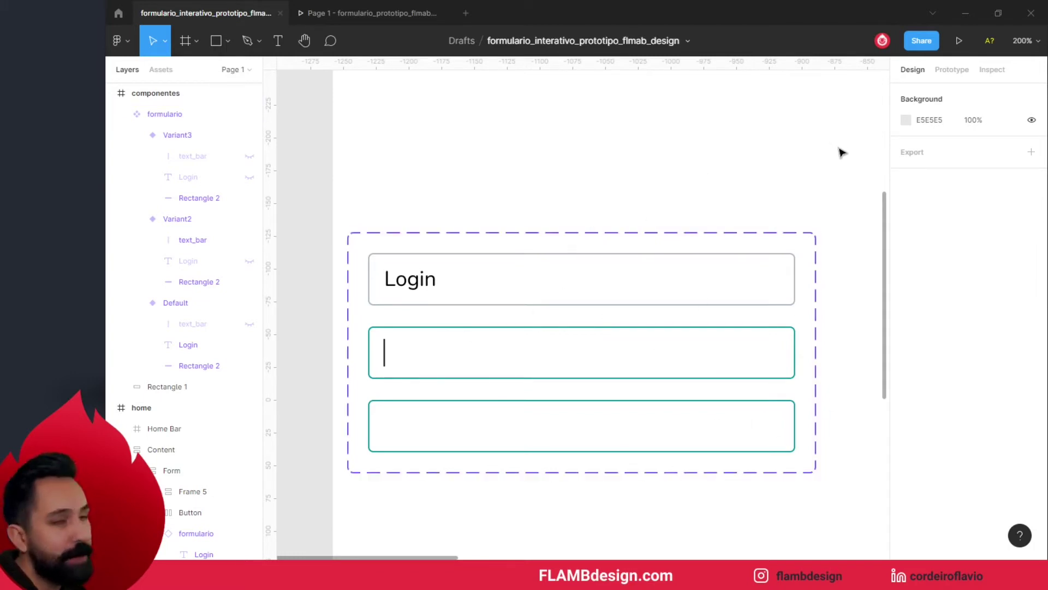
pyautogui.click(957, 70)
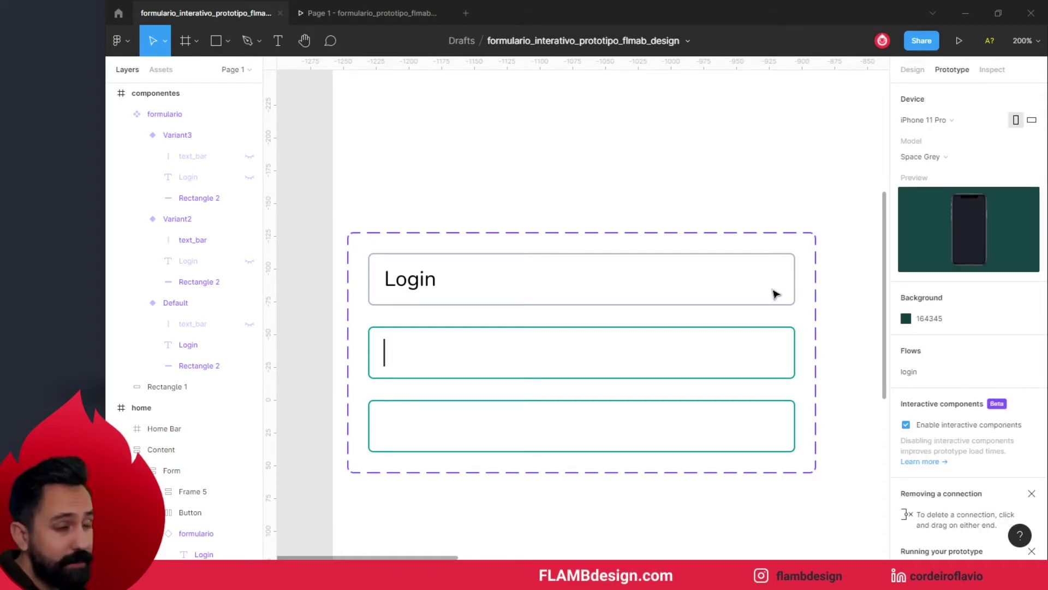
# - Scroll the Prototype panel down to show Enable interactive components switched on
pyautogui.scroll(-1, 778, 435)
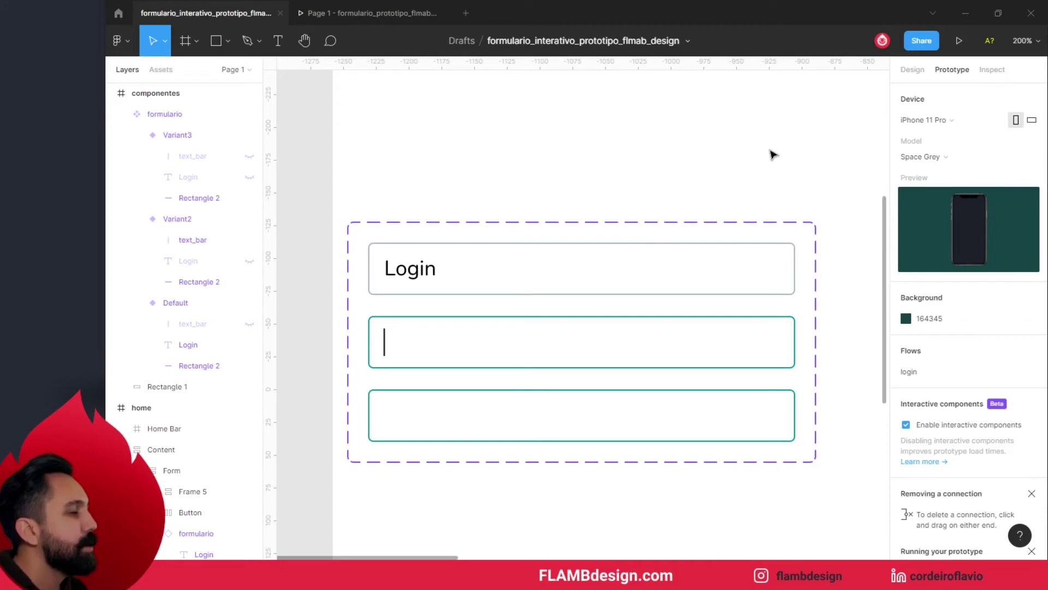
# - Link the Default Login box to Variant2 with an On tap, Smart animate, Ease out 300ms change
pyautogui.doubleClick(743, 293)
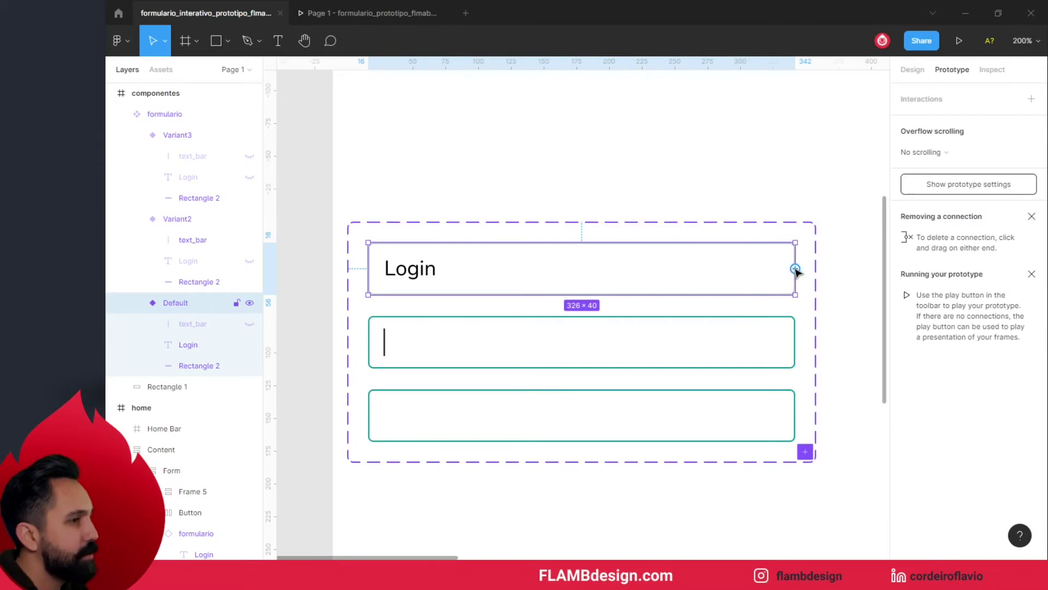
pyautogui.moveTo(795, 268); pyautogui.dragTo(651, 336)
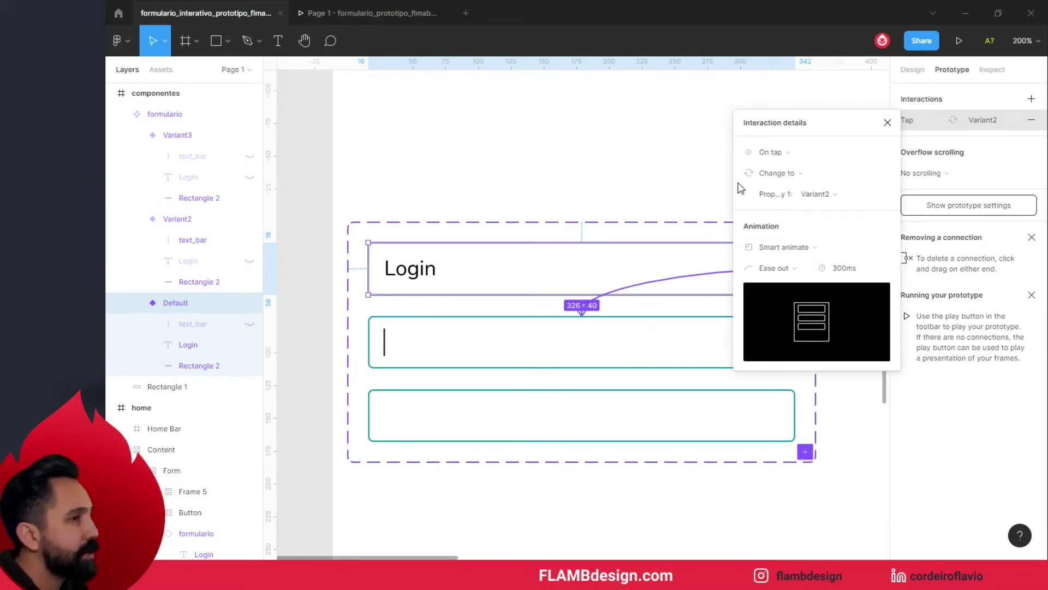
pyautogui.click(782, 153)
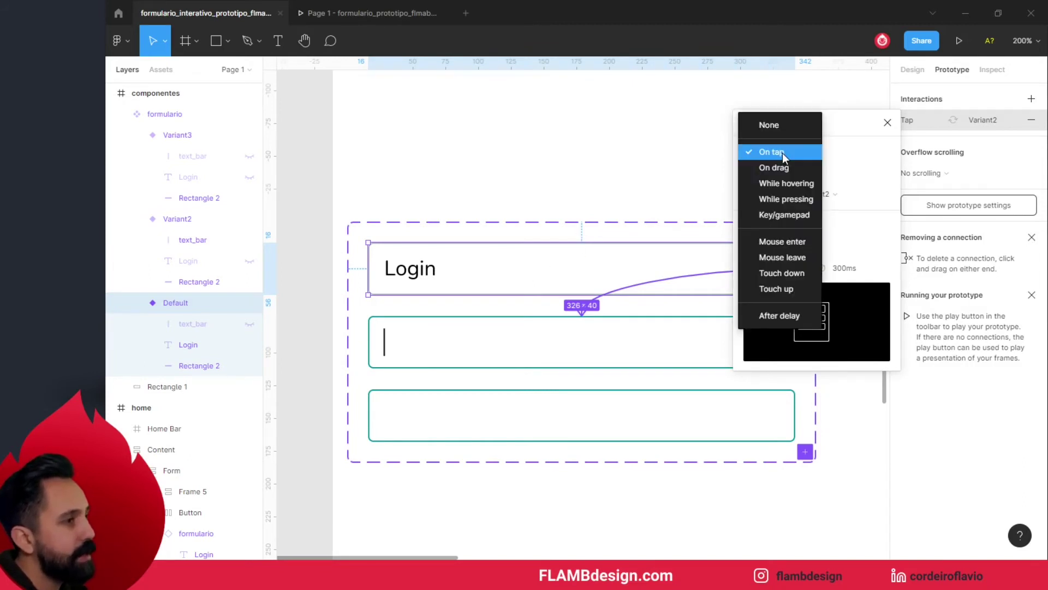
pyautogui.click(782, 153)
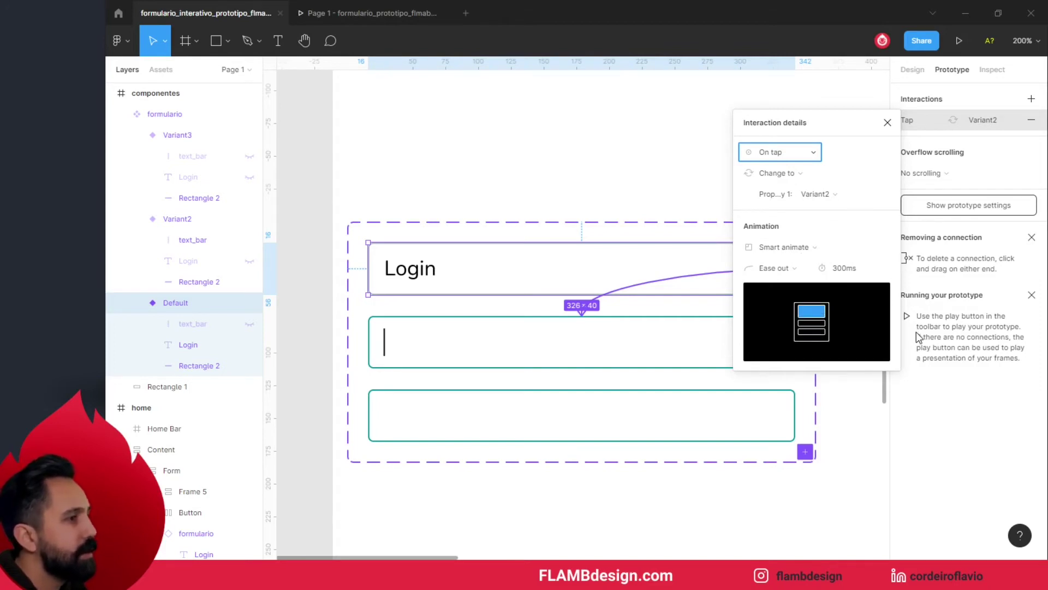
pyautogui.click(610, 182)
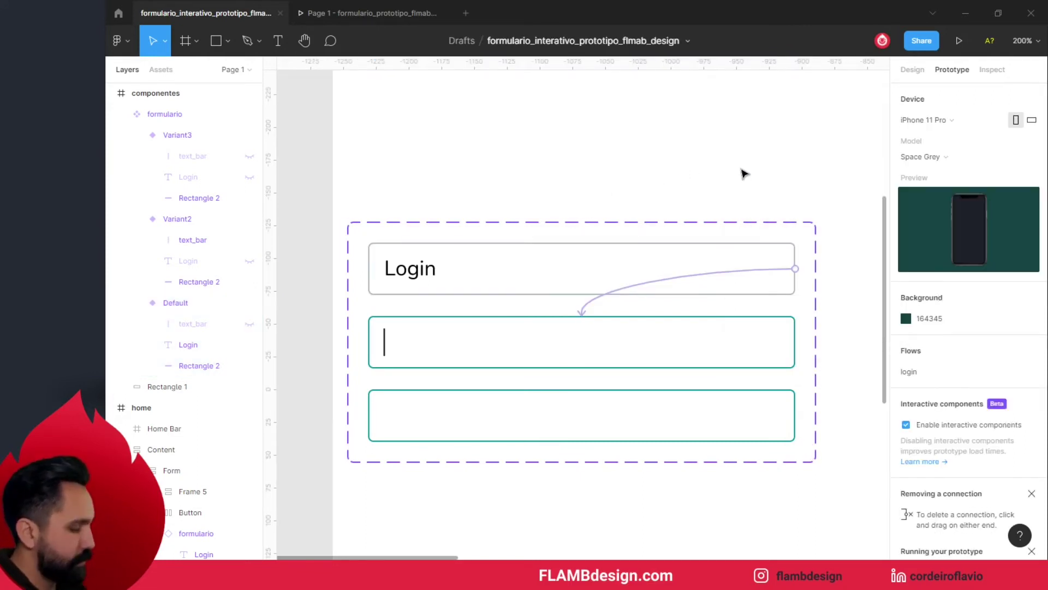
pyautogui.press('-')
pyautogui.press('-')
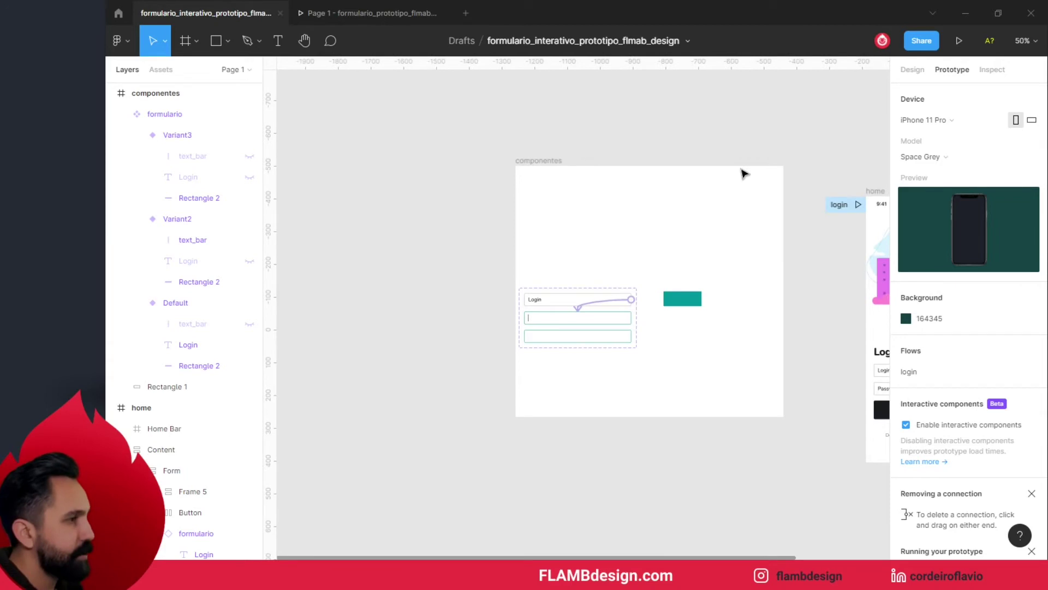
# - Drag a 326 × 40 Login field instance from Local components onto the home screen above the Login heading
pyautogui.hscroll(5, 400, 145)
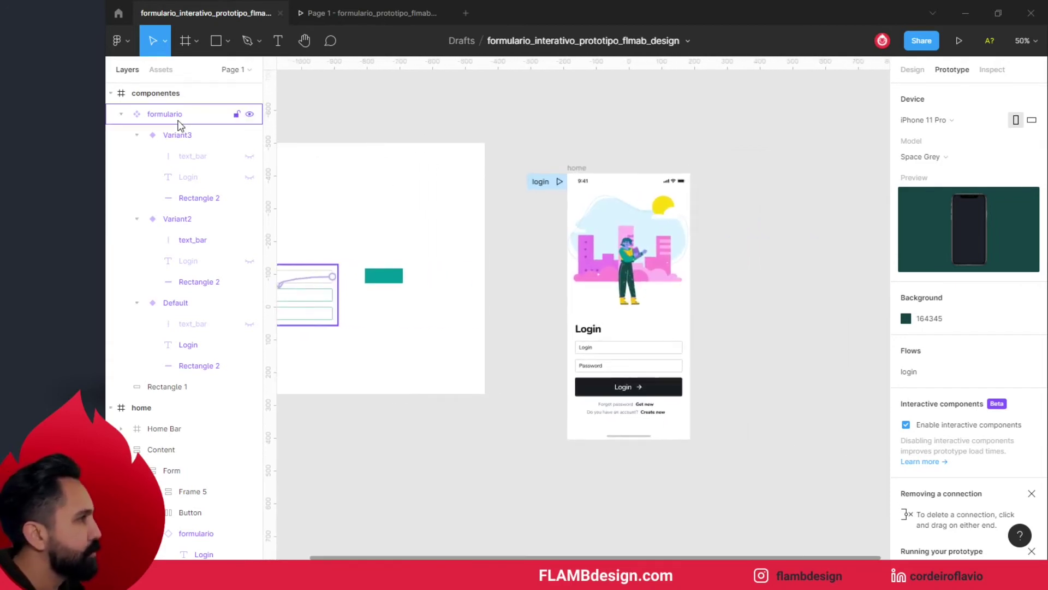
pyautogui.click(167, 70)
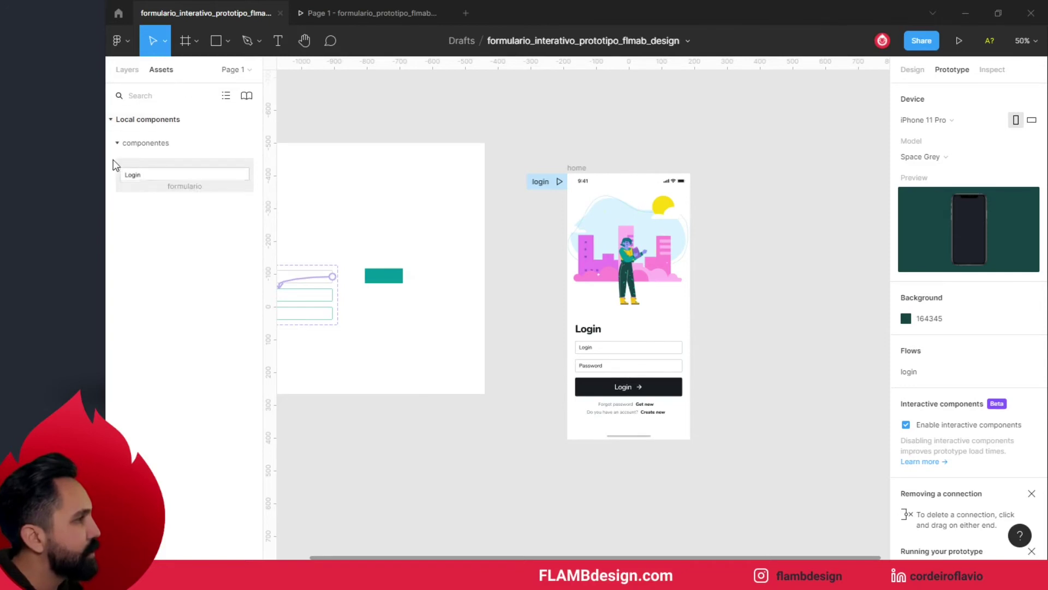
pyautogui.click(116, 144)
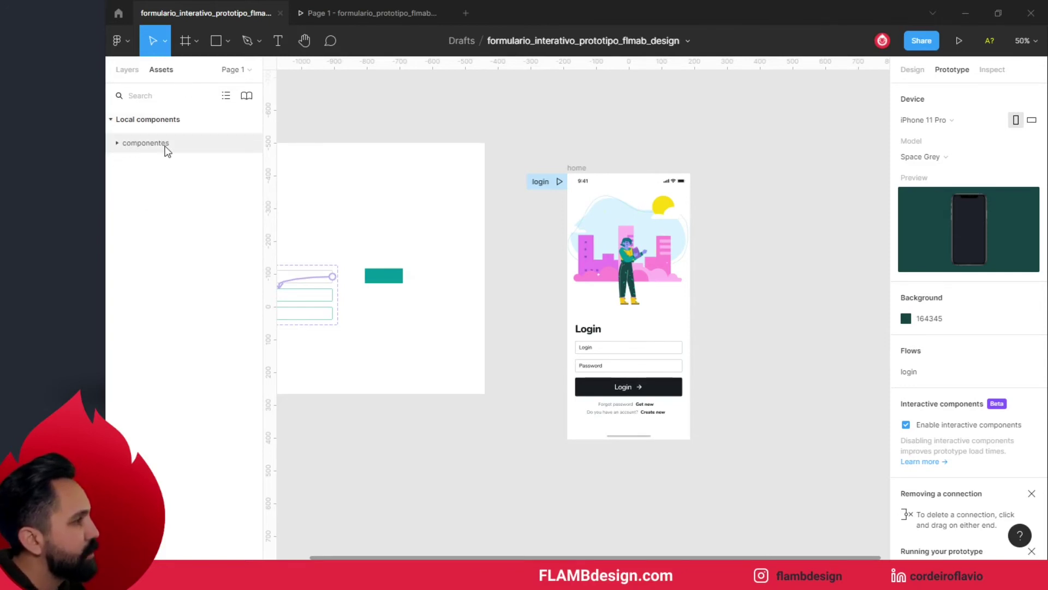
pyautogui.click(119, 145)
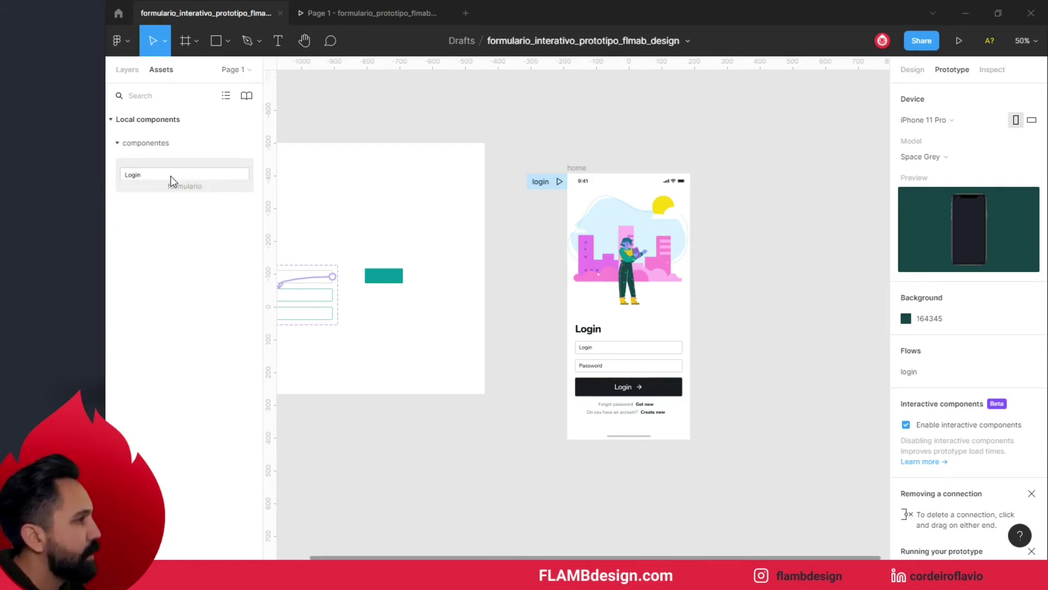
pyautogui.moveTo(170, 176); pyautogui.dragTo(616, 312)
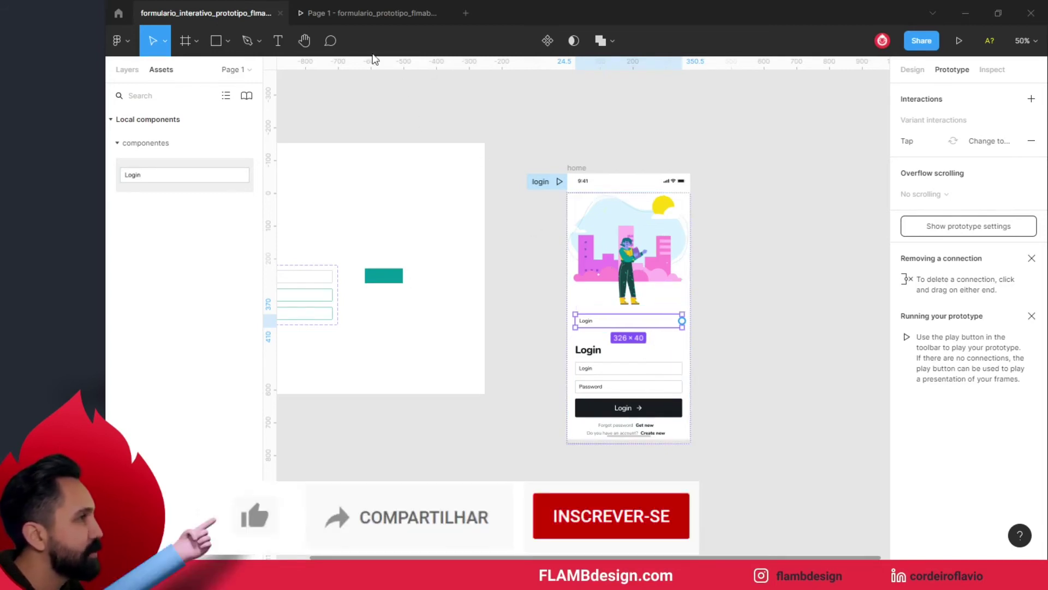
pyautogui.click(369, 15)
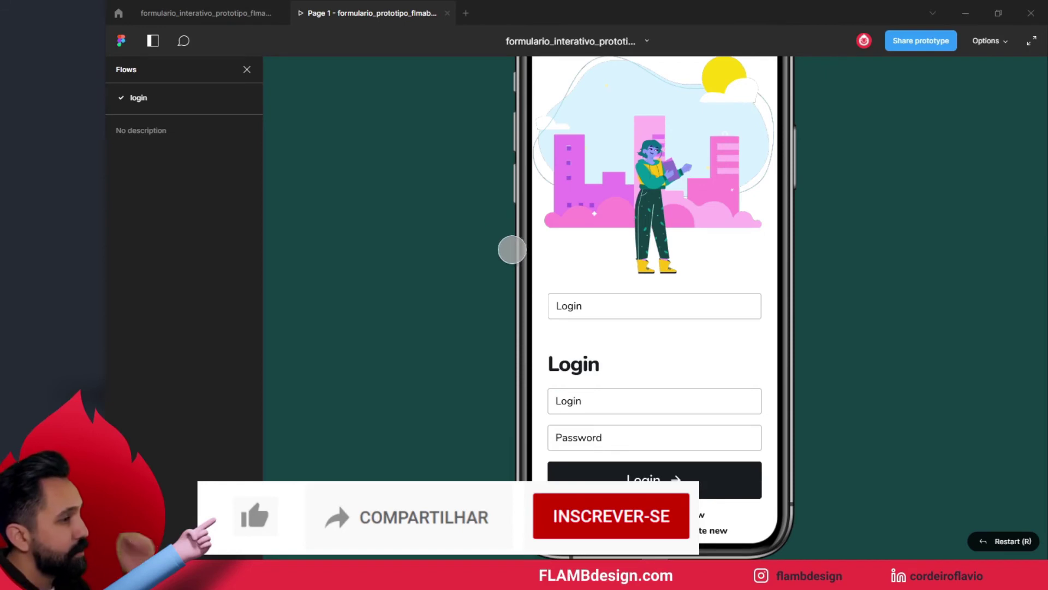
pyautogui.click(574, 305)
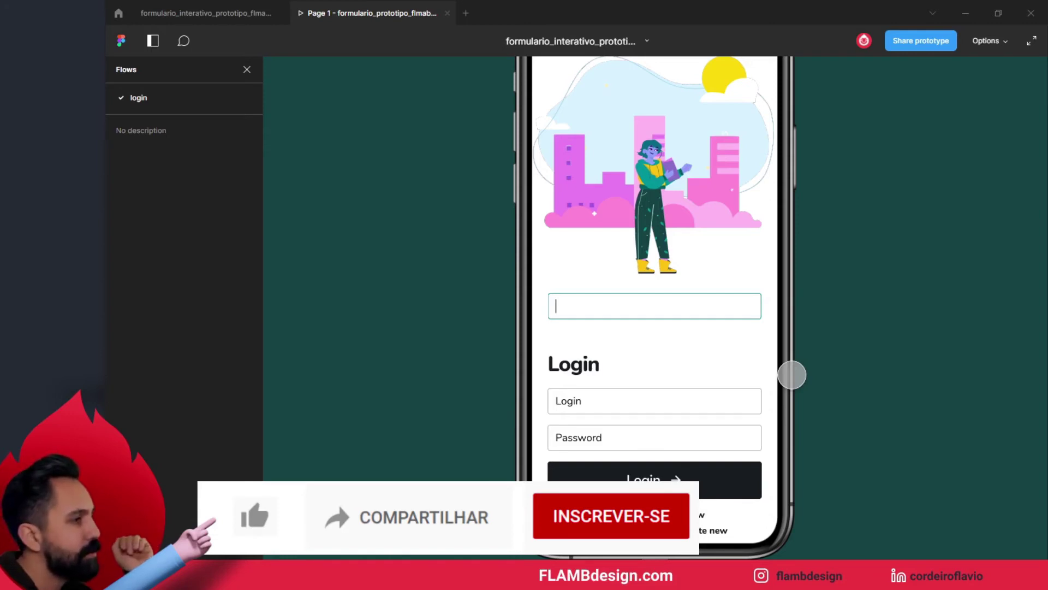
pyautogui.click(164, 10)
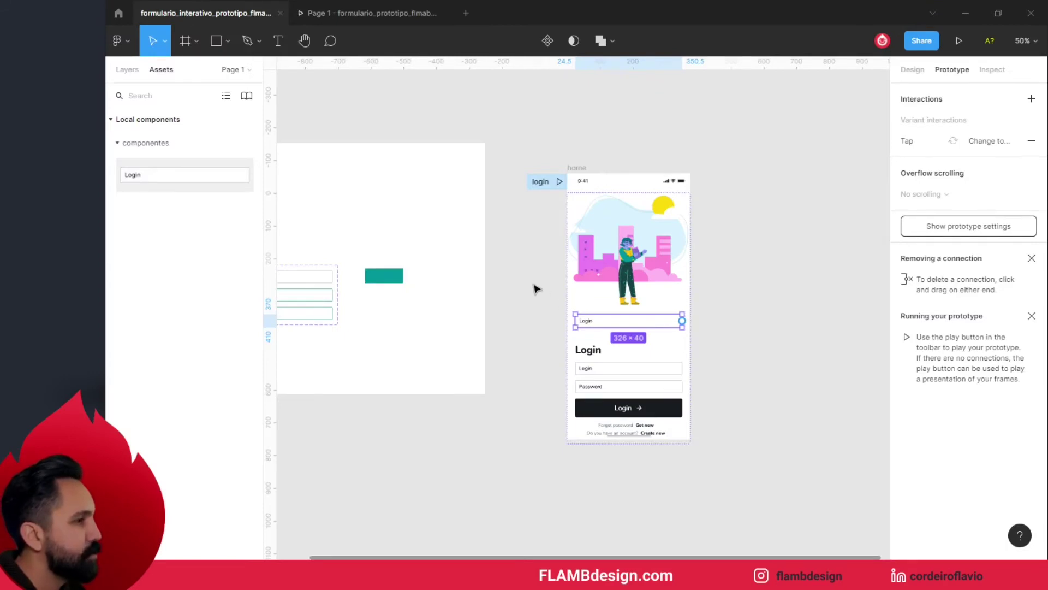
# - Zoom in on the formulario component set's three field variants
pyautogui.click(535, 288)
pyautogui.moveTo(407, 227); pyautogui.dragTo(611, 206)
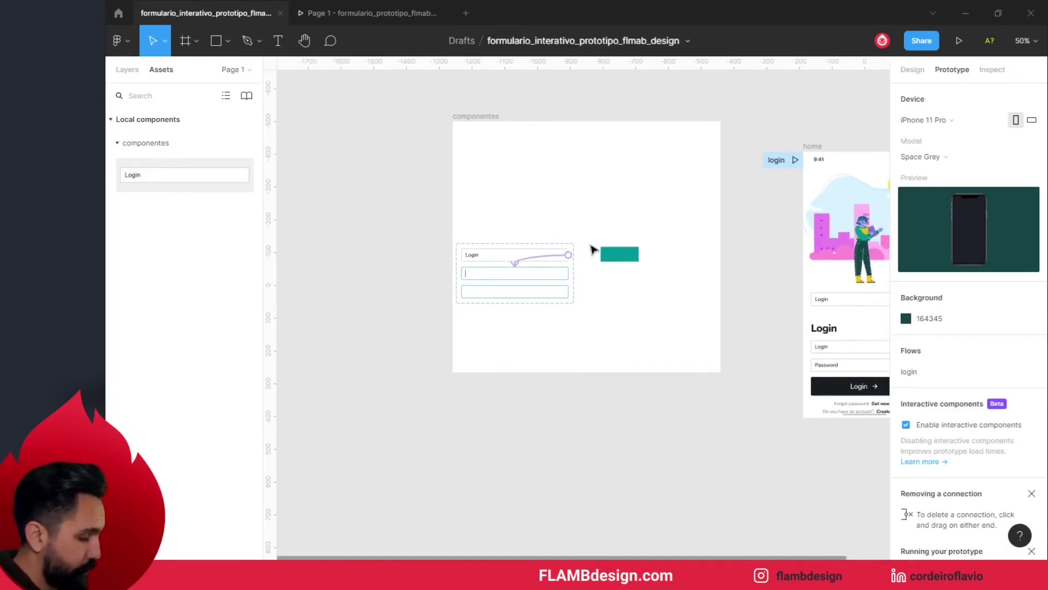
pyautogui.click(502, 268)
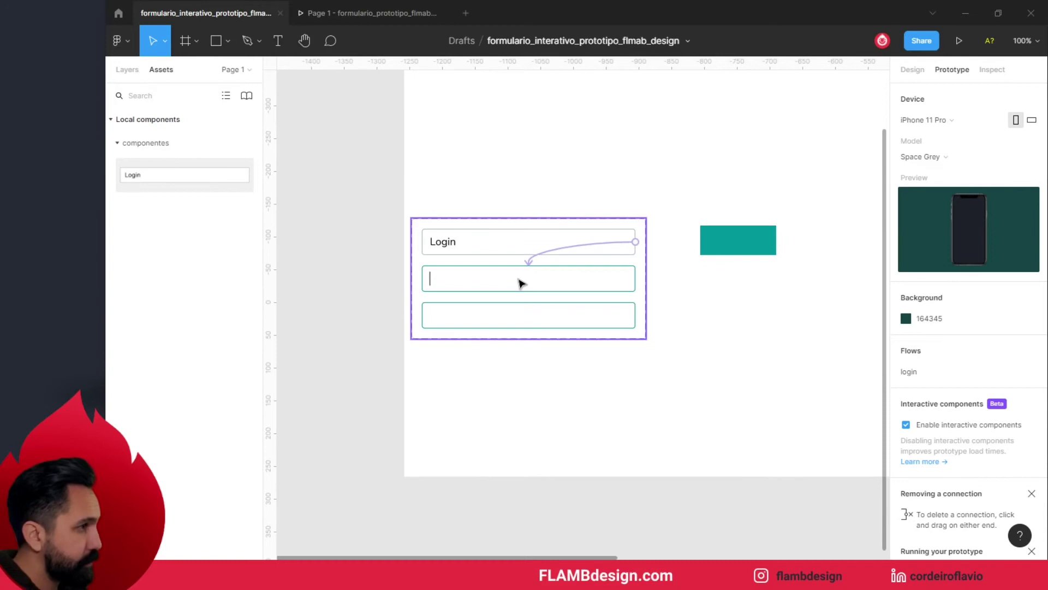
pyautogui.click(519, 281)
pyautogui.click(499, 270)
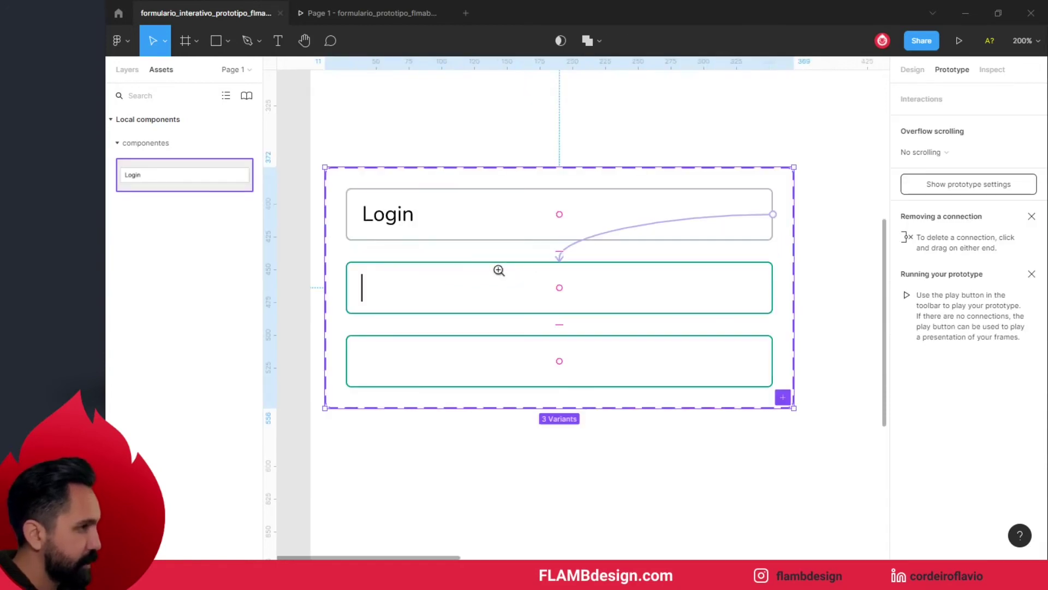
# - Link Variant2 to Variant3 with an After delay 1ms interaction using Smart animate
pyautogui.click(754, 297)
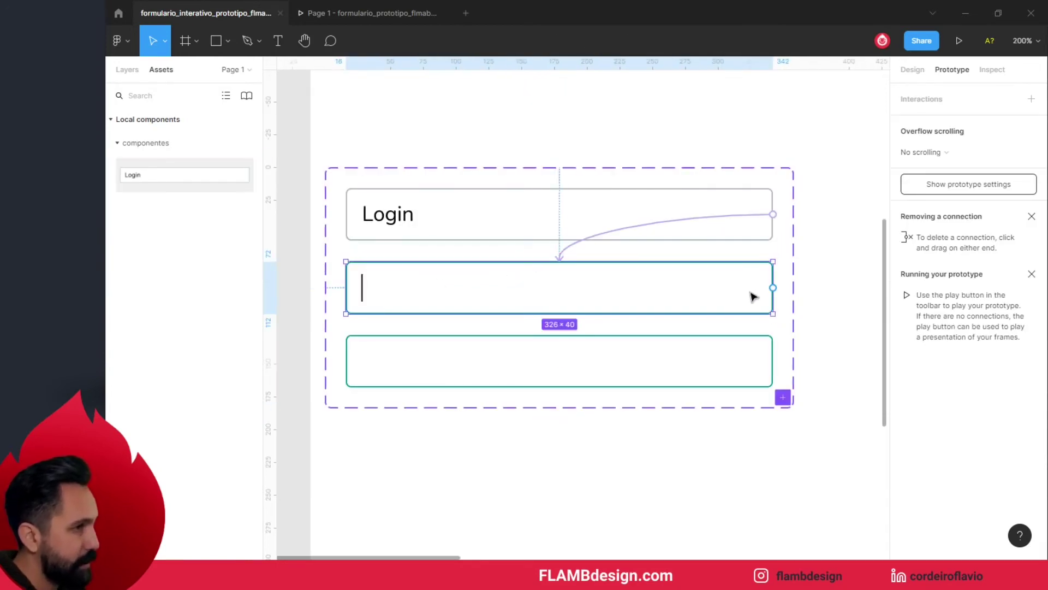
pyautogui.moveTo(774, 288); pyautogui.dragTo(651, 346)
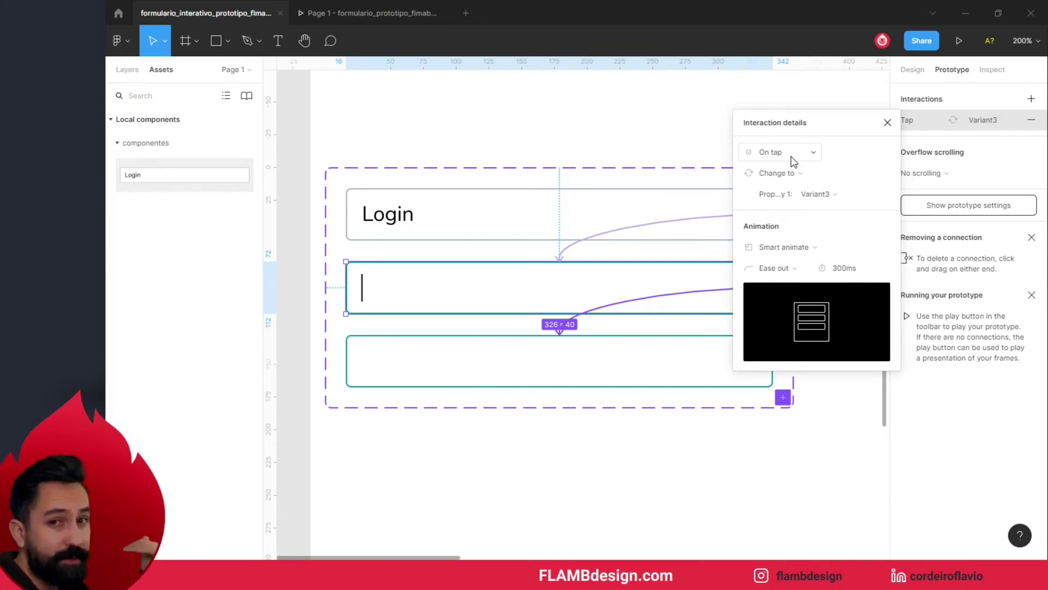
pyautogui.click(793, 158)
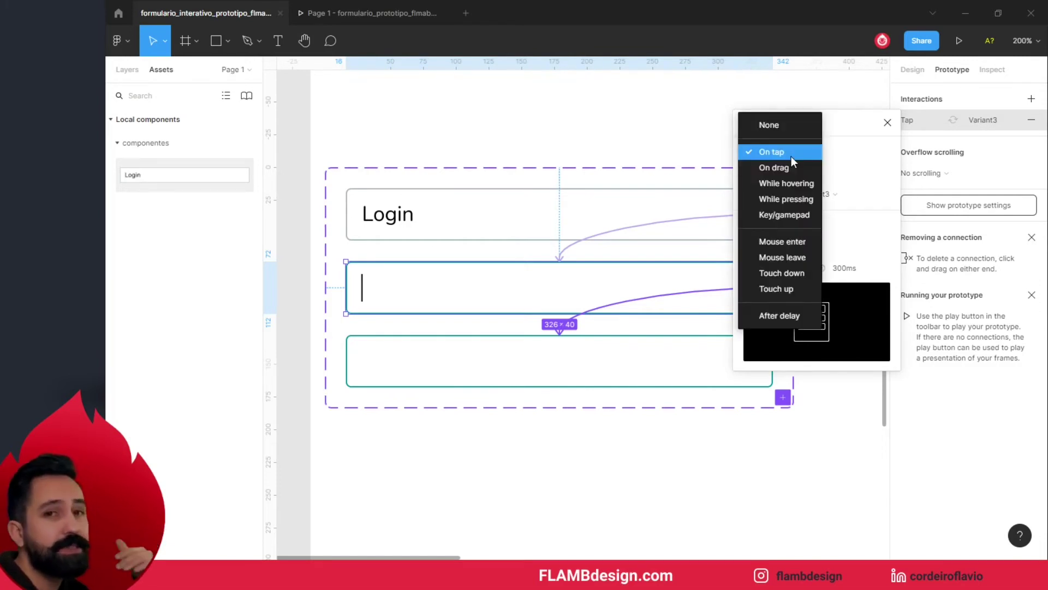
pyautogui.click(795, 316)
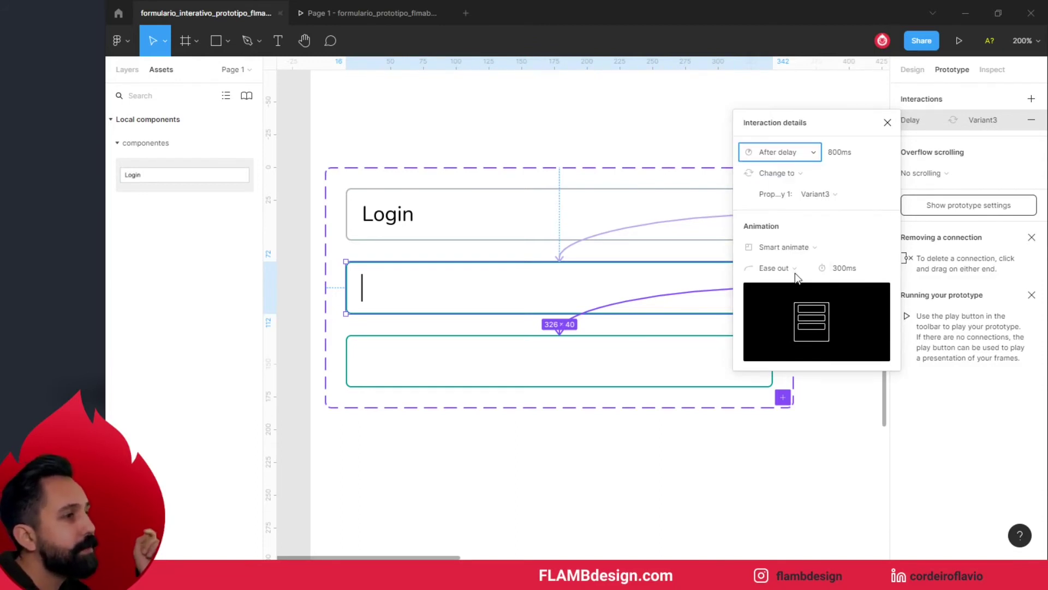
pyautogui.click(844, 158)
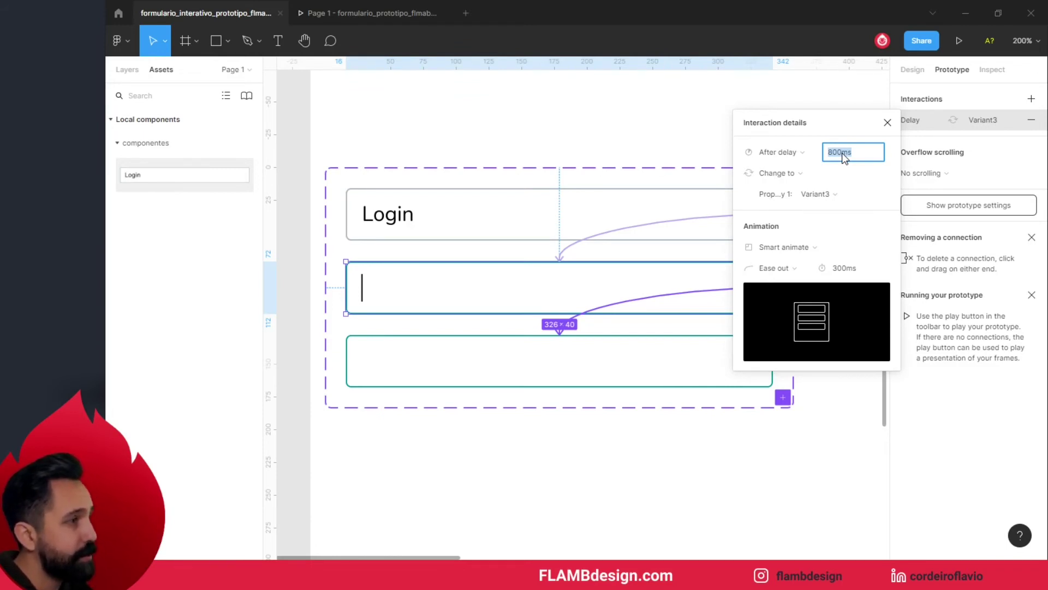
pyautogui.write('0')
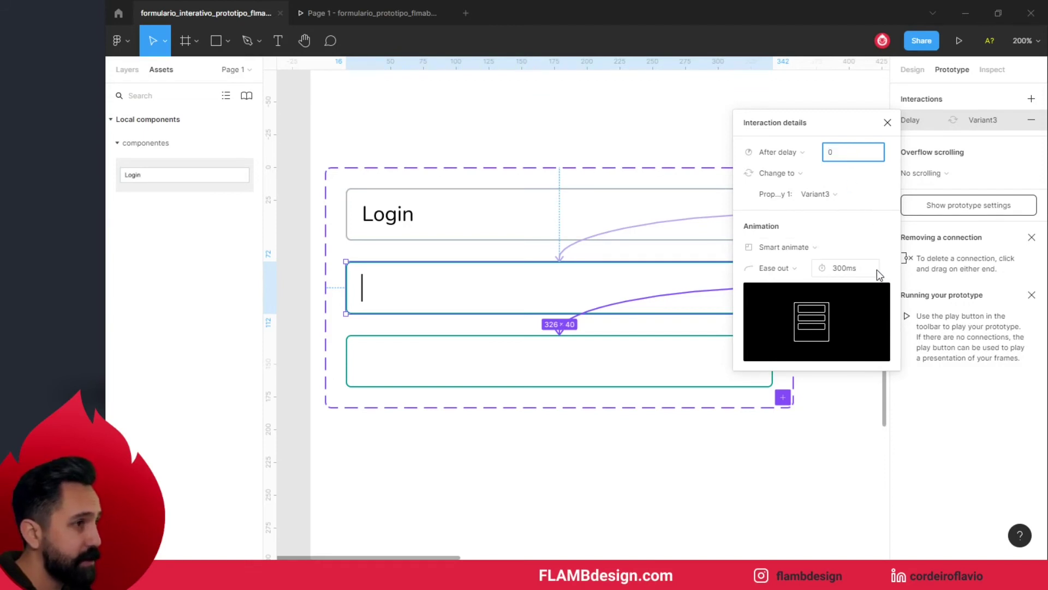
pyautogui.write('1')
pyautogui.press('Return')
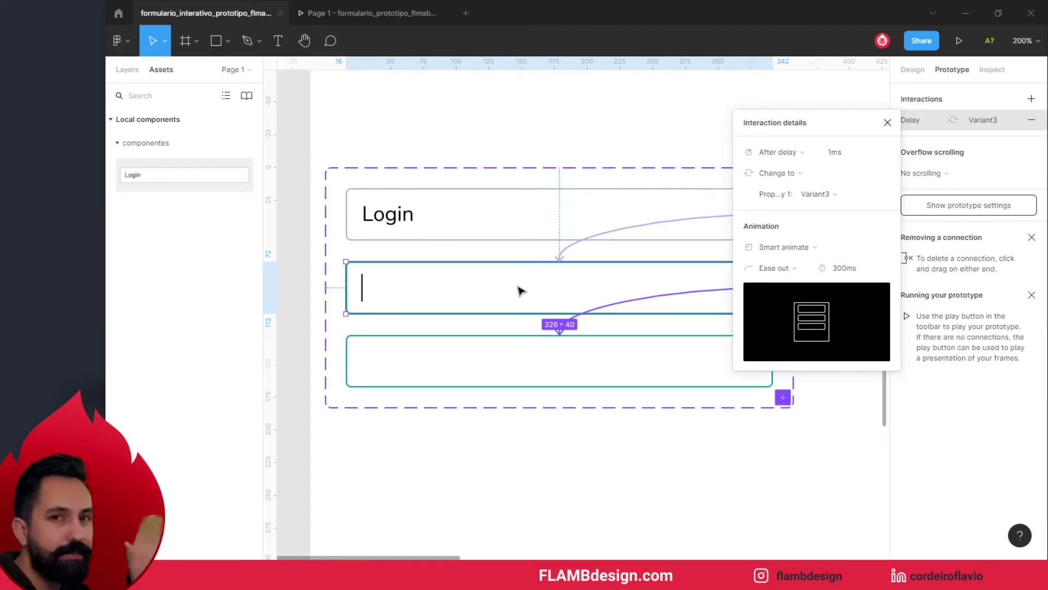
pyautogui.click(888, 123)
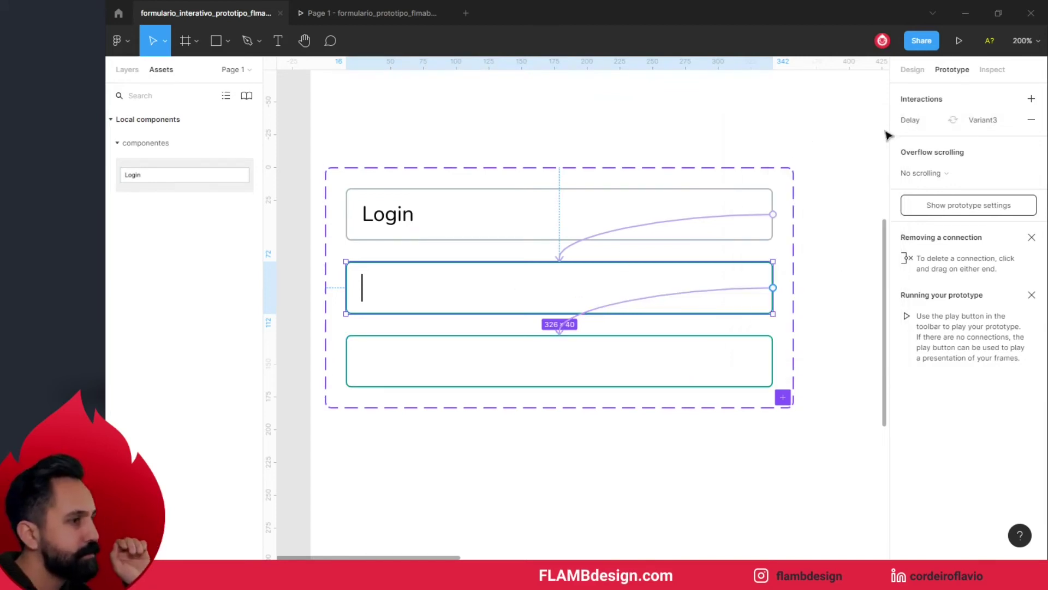
# - Connect Variant3 back to Variant2 with an After delay 1ms, Smart animate, Ease out 300ms interaction
pyautogui.click(744, 340)
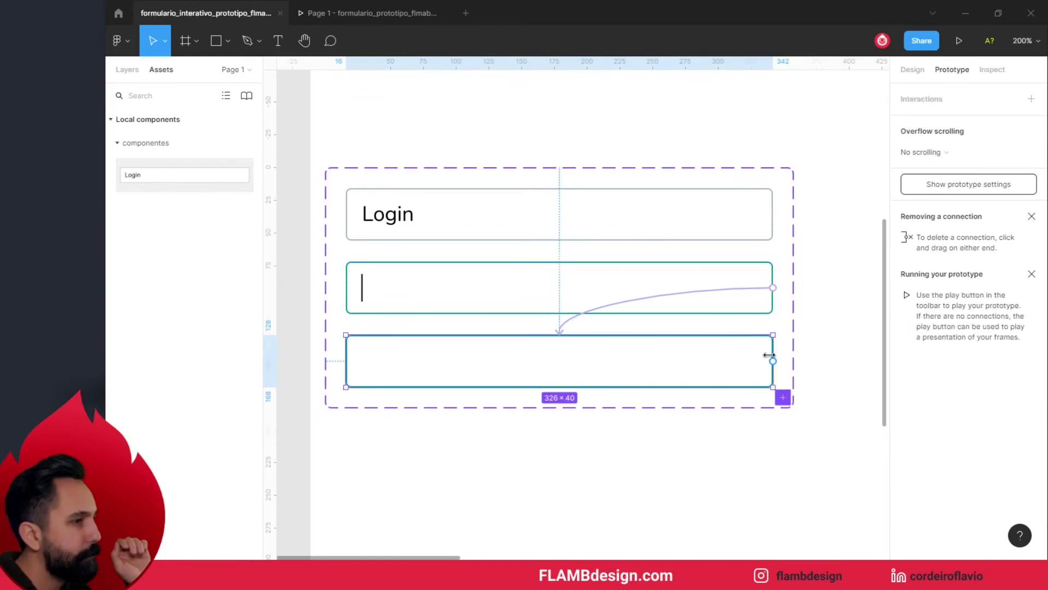
pyautogui.moveTo(774, 362); pyautogui.dragTo(657, 314)
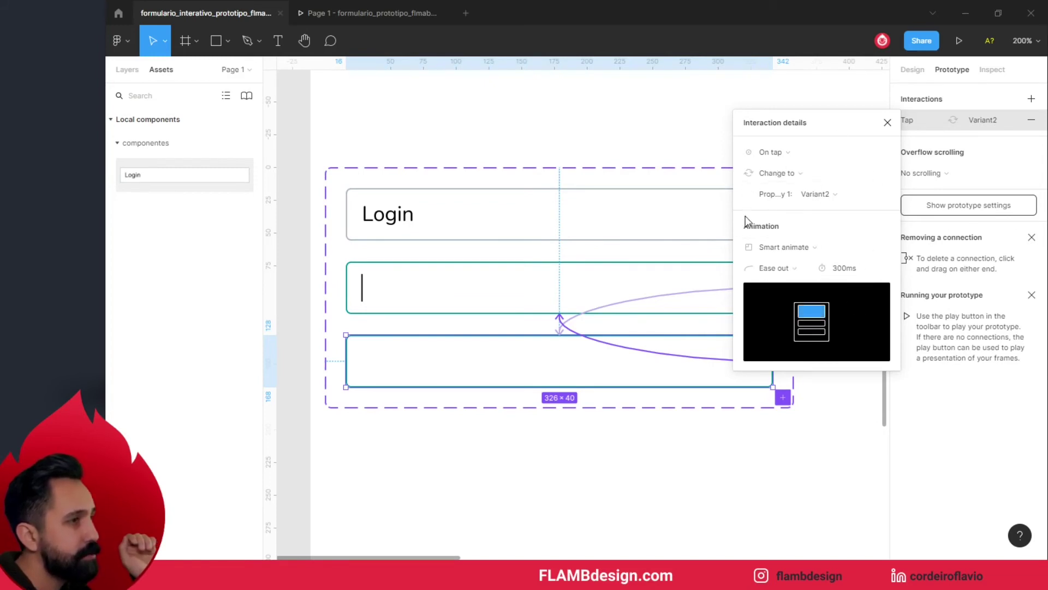
pyautogui.click(782, 156)
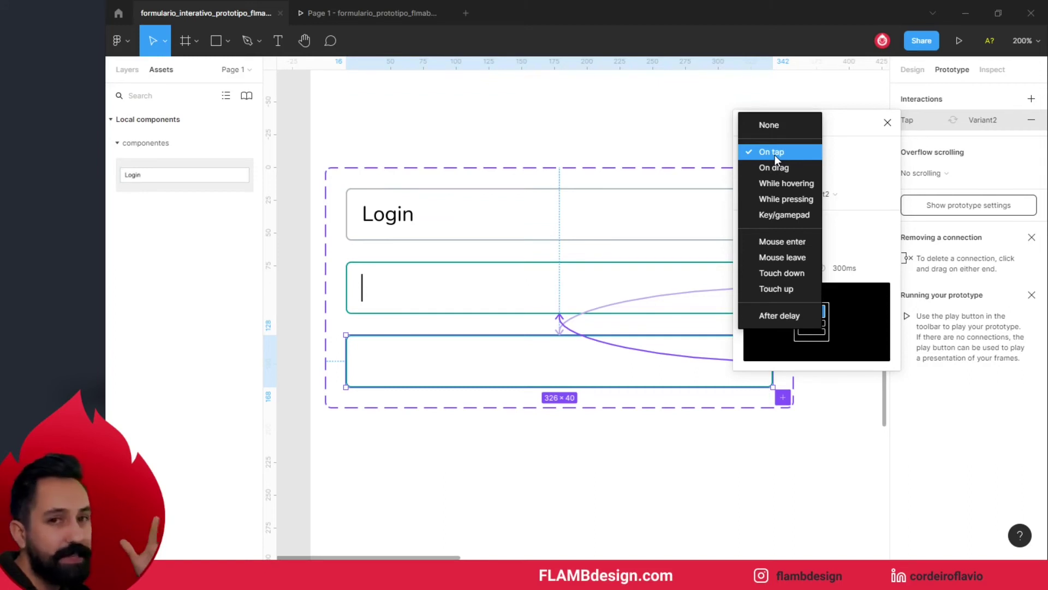
pyautogui.click(806, 316)
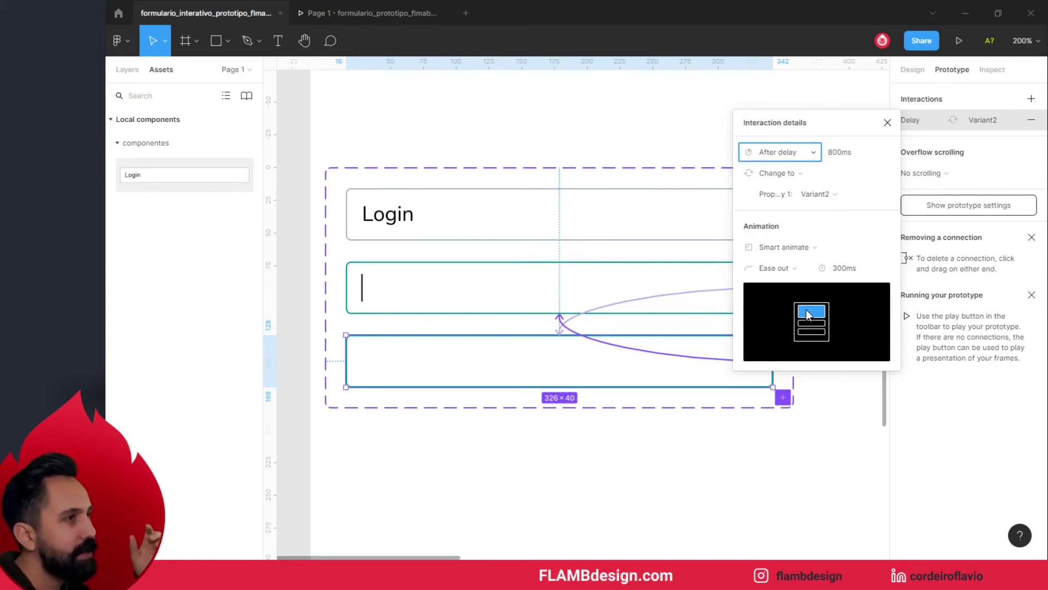
pyautogui.click(839, 153)
pyautogui.write('0')
pyautogui.click(862, 244)
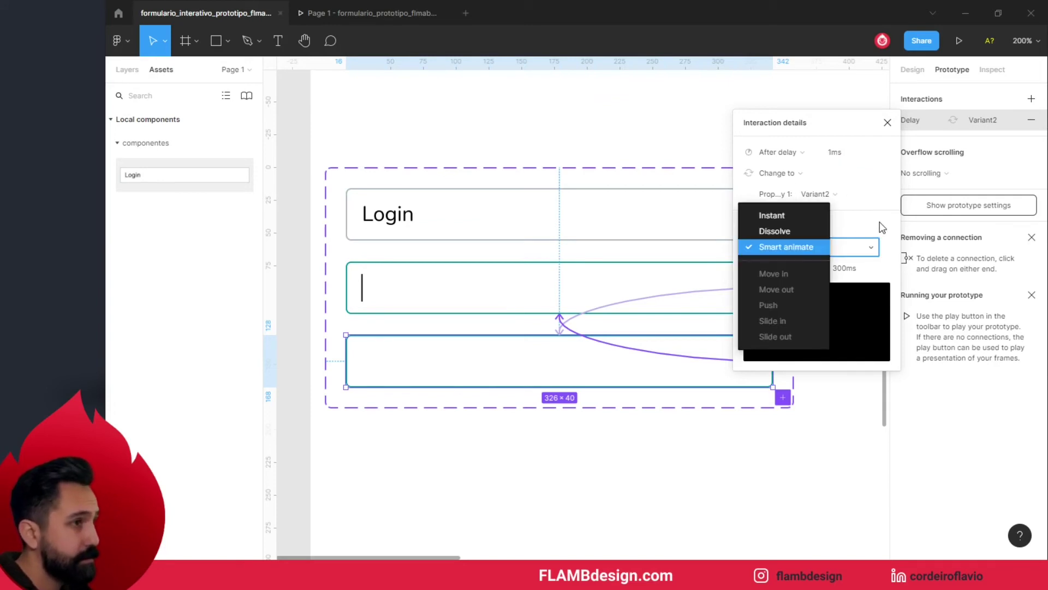
pyautogui.click(881, 228)
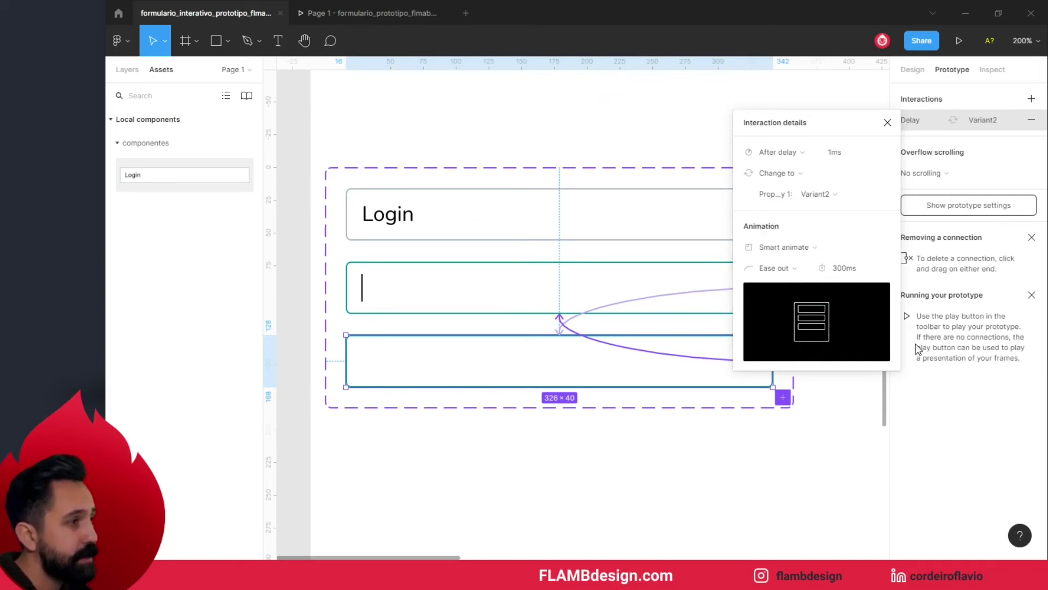
pyautogui.click(786, 465)
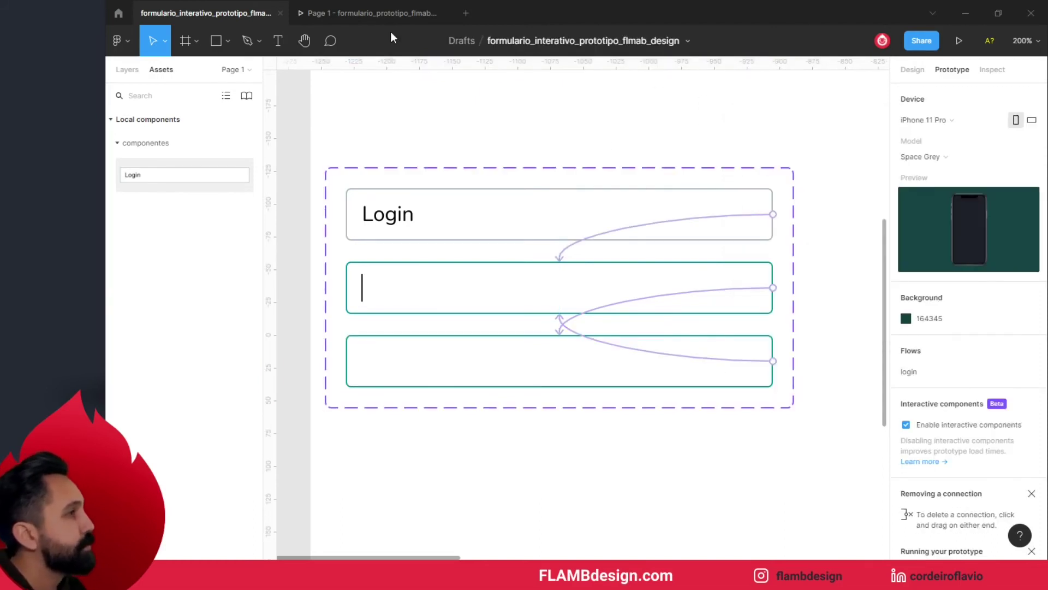
pyautogui.click(389, 11)
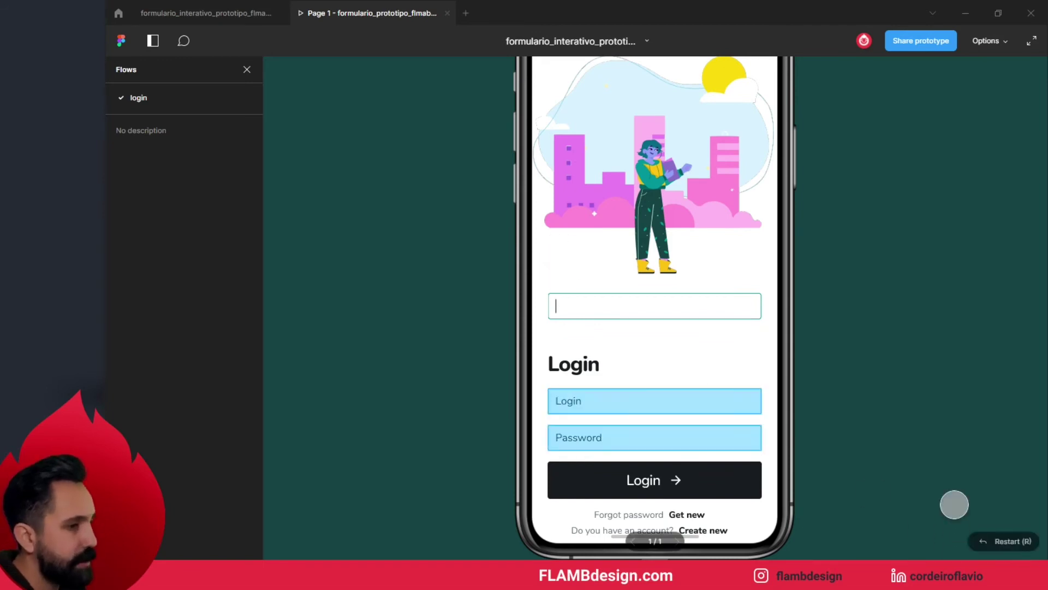
pyautogui.click(999, 541)
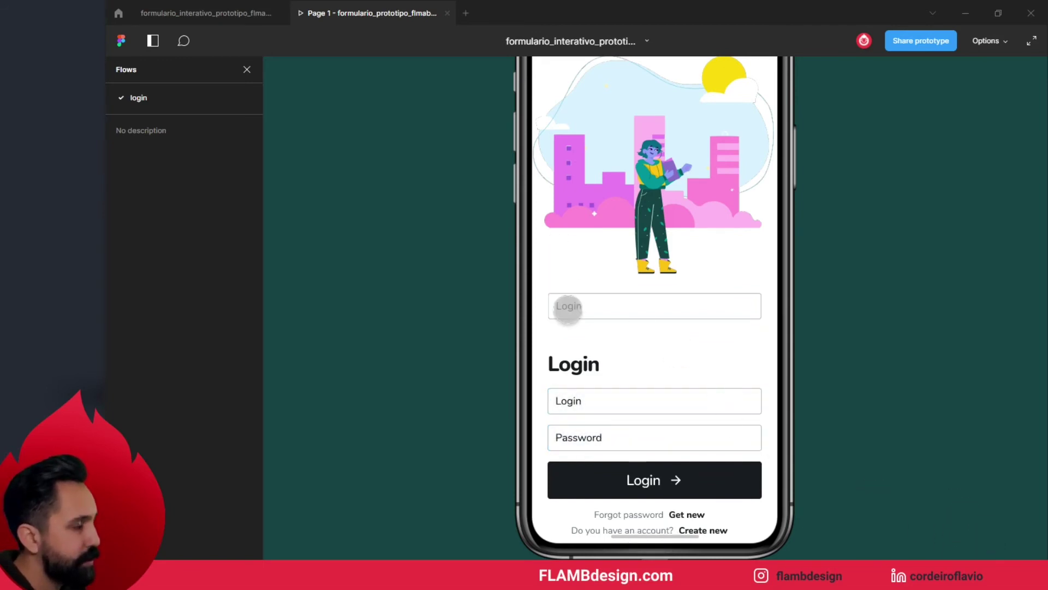
pyautogui.click(572, 307)
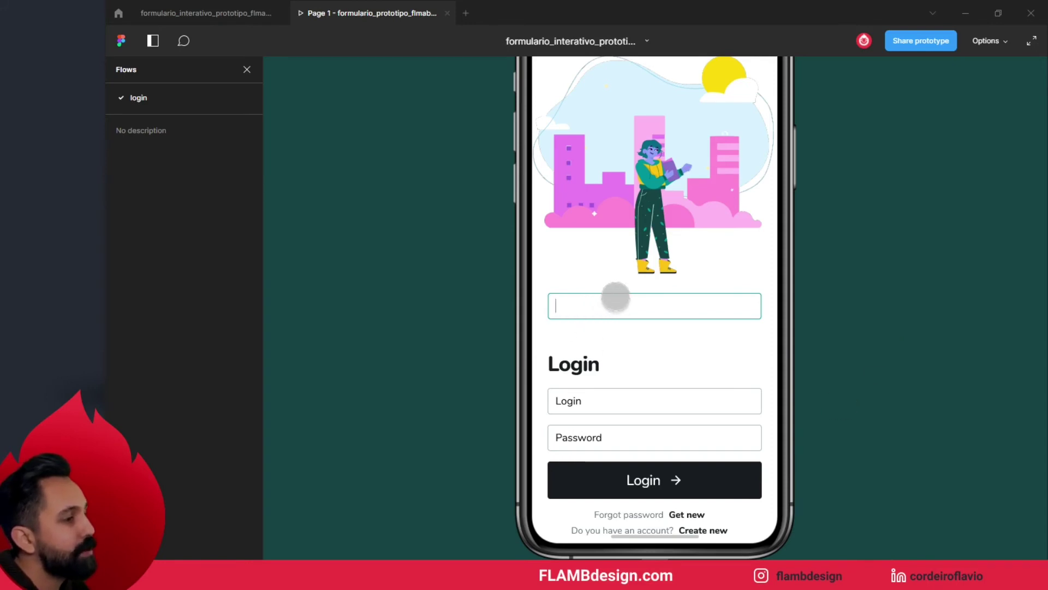
pyautogui.click(227, 15)
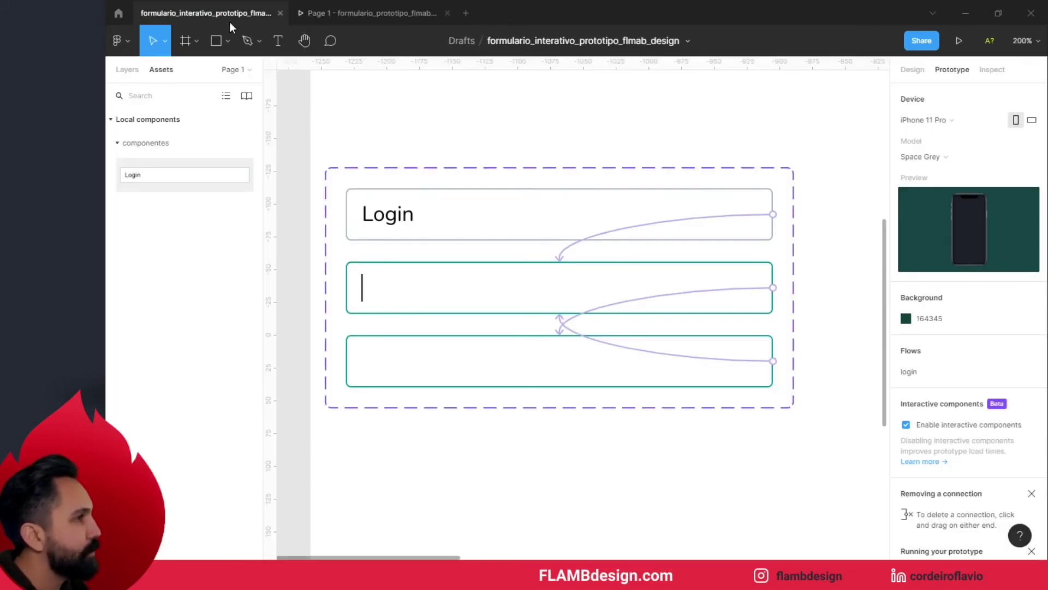
# - Zoom to the home screen's login form and delete the old Login input
pyautogui.press('-')
pyautogui.press('-')
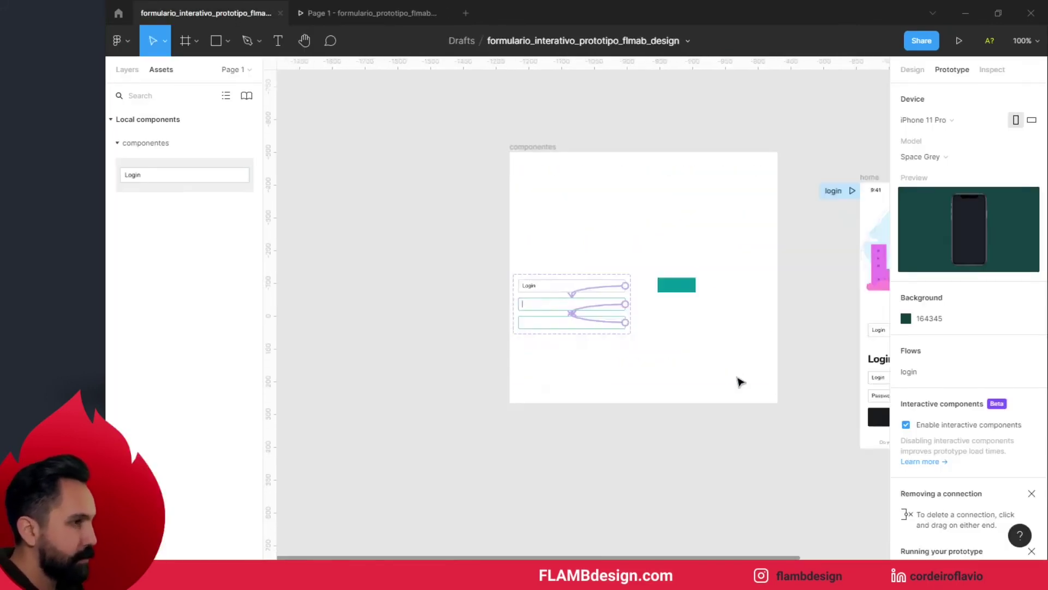
pyautogui.press('-')
pyautogui.click(735, 331)
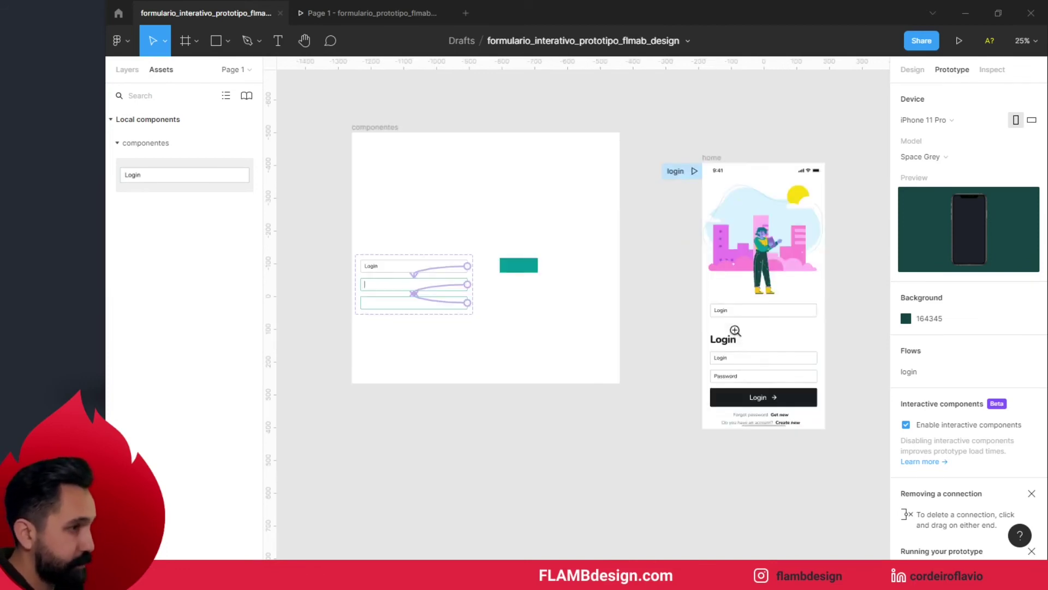
pyautogui.moveTo(740, 309); pyautogui.dragTo(599, 257)
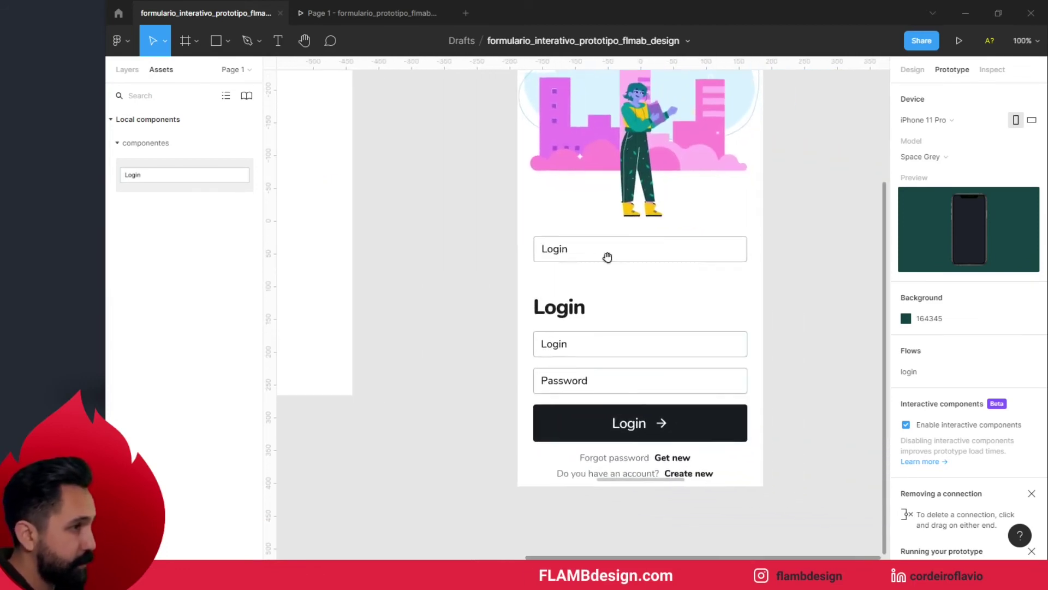
pyautogui.click(618, 269)
pyautogui.click(636, 344)
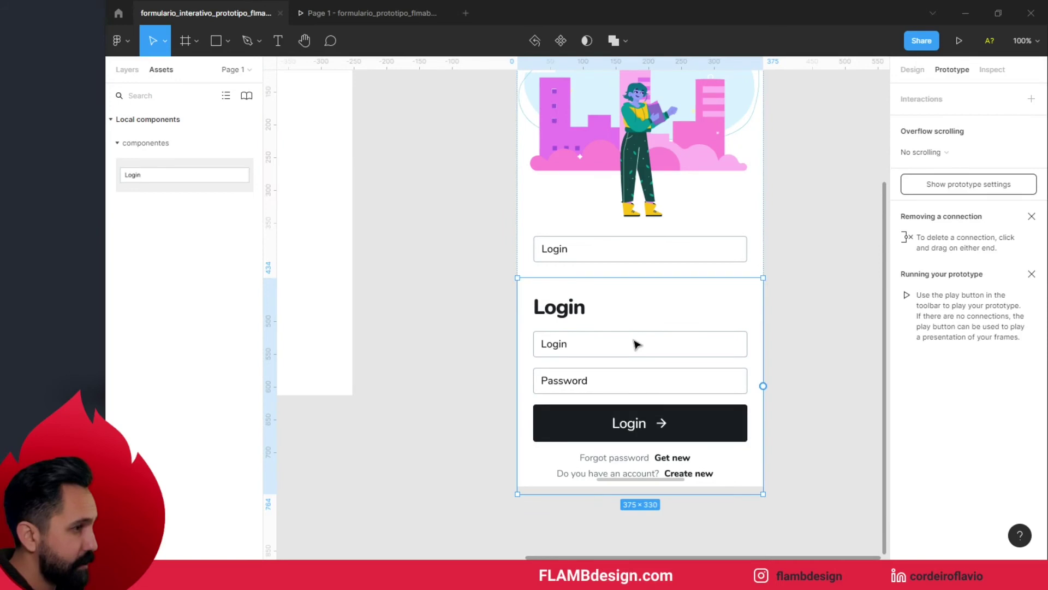
pyautogui.click(636, 344)
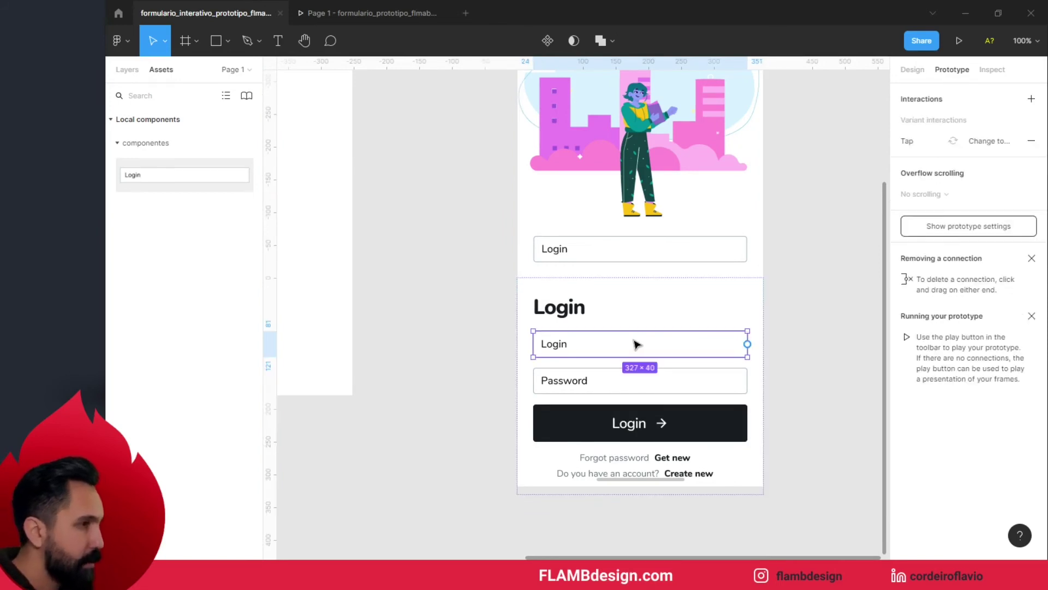
pyautogui.press('Delete')
# - Move the Login field under the heading, paste a second copy, and delete the old Password field
pyautogui.click(636, 263)
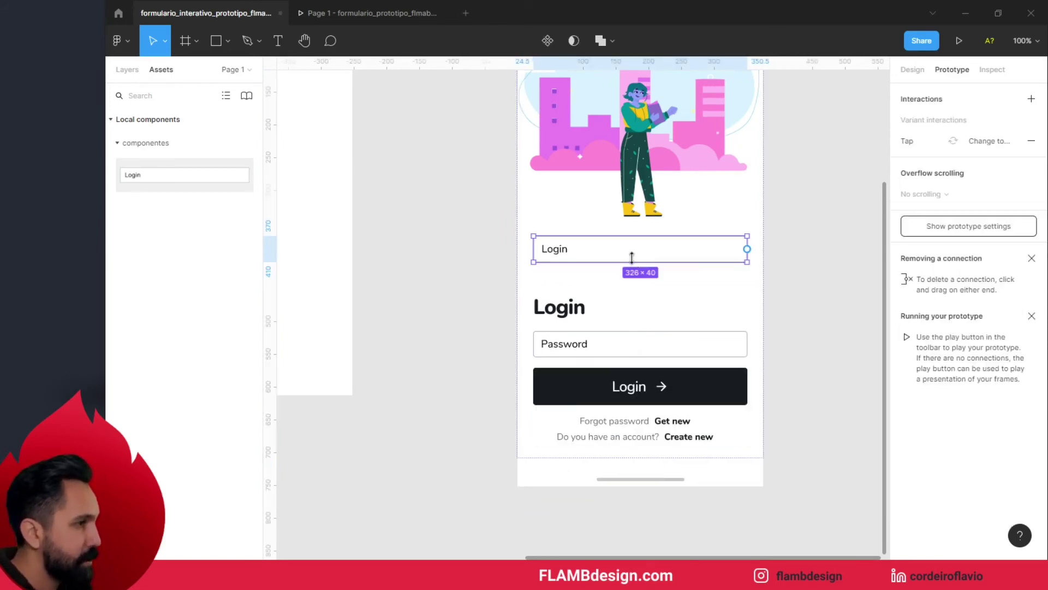
pyautogui.moveTo(628, 251); pyautogui.dragTo(625, 293)
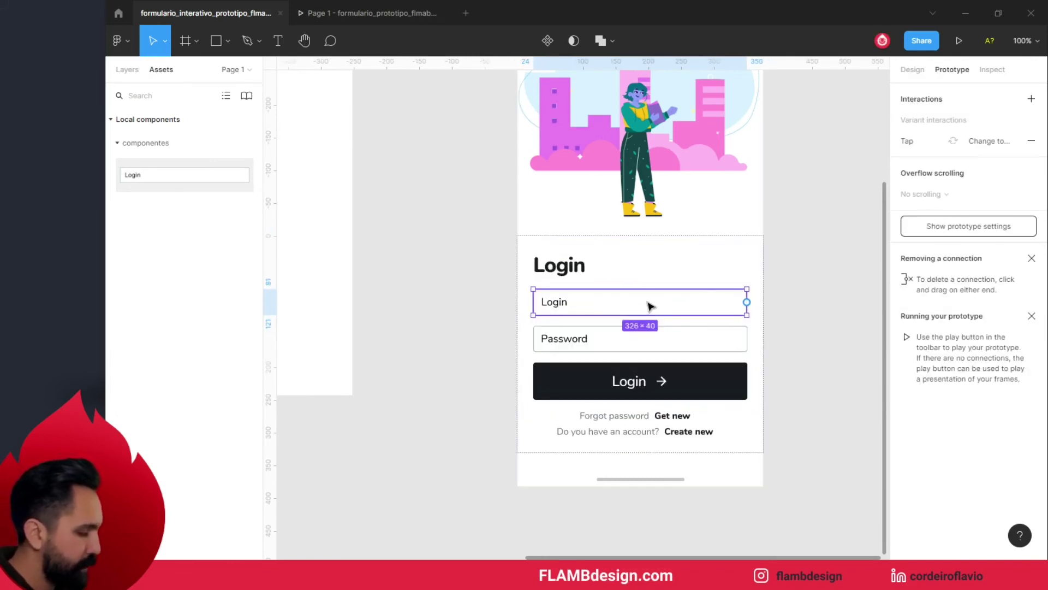
pyautogui.hotkey('ctrl', 'v')
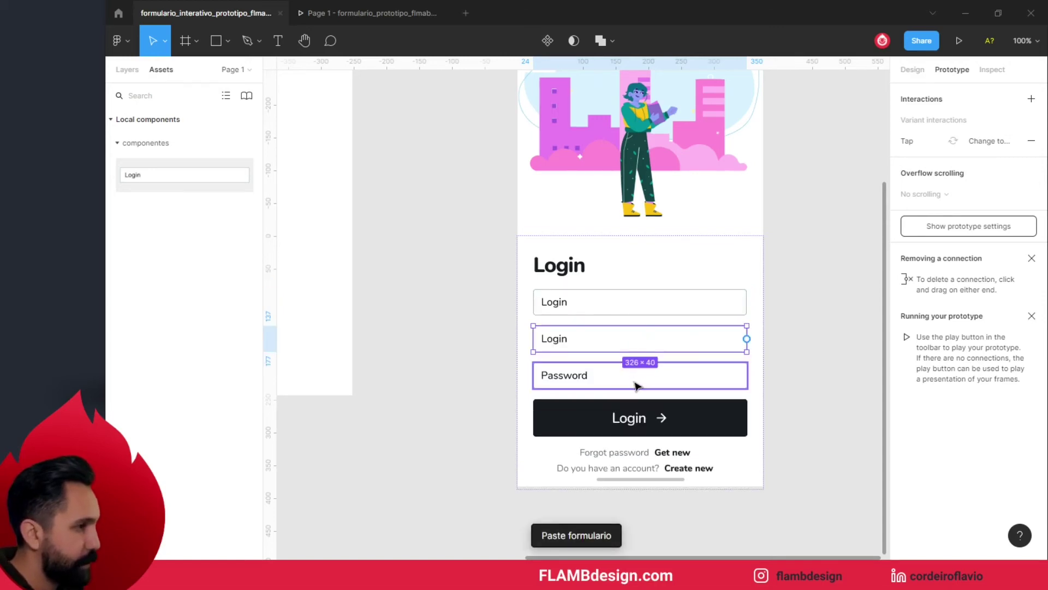
pyautogui.click(635, 383)
pyautogui.press('Delete')
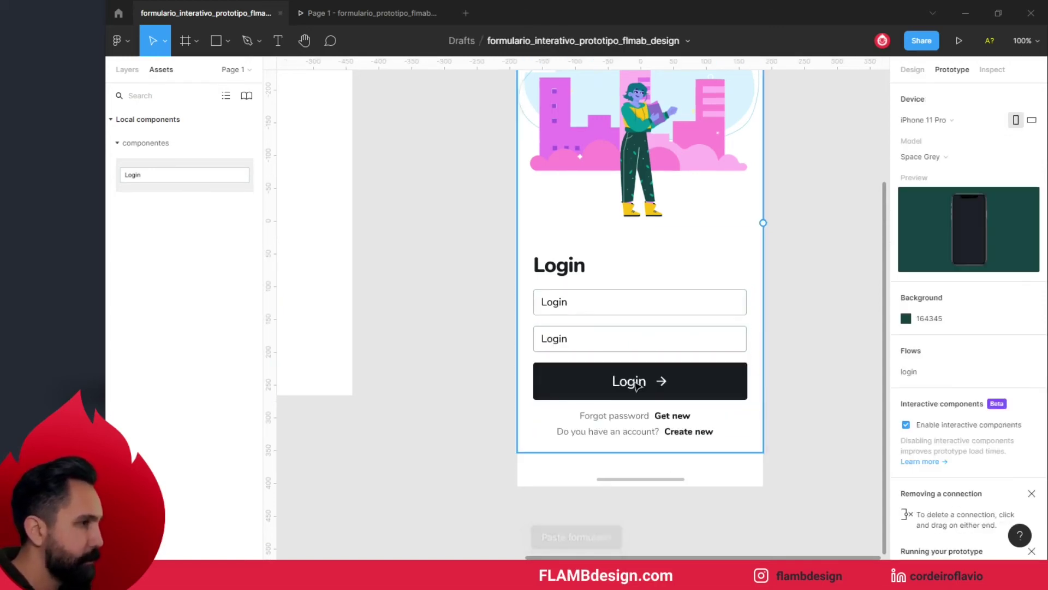
pyautogui.click(375, 13)
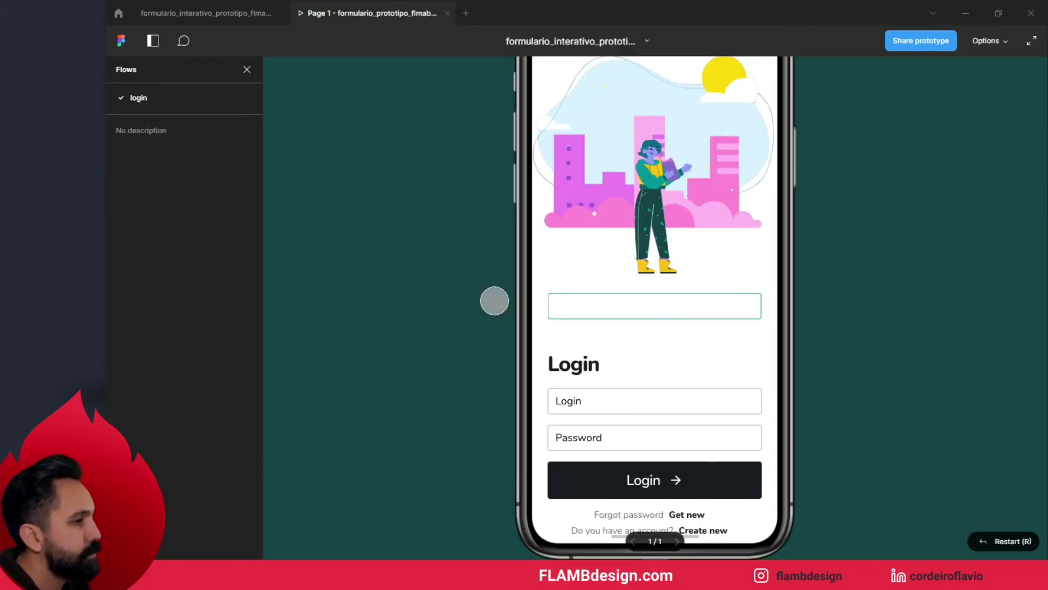
# - Tap both stacked Login fields in the preview to check their focused caret, then return to the editor
pyautogui.click(620, 360)
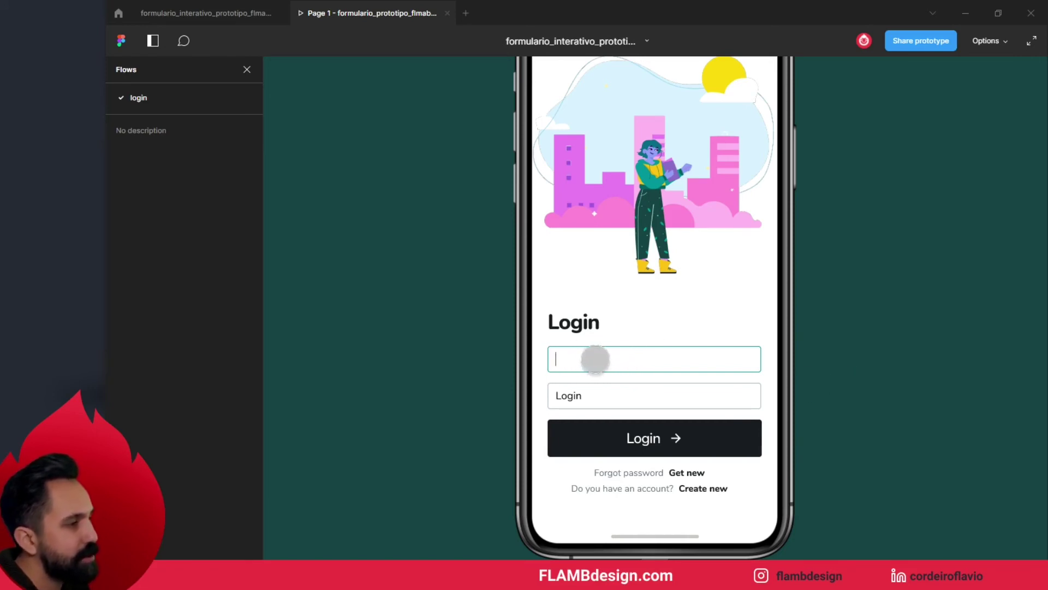
pyautogui.click(629, 398)
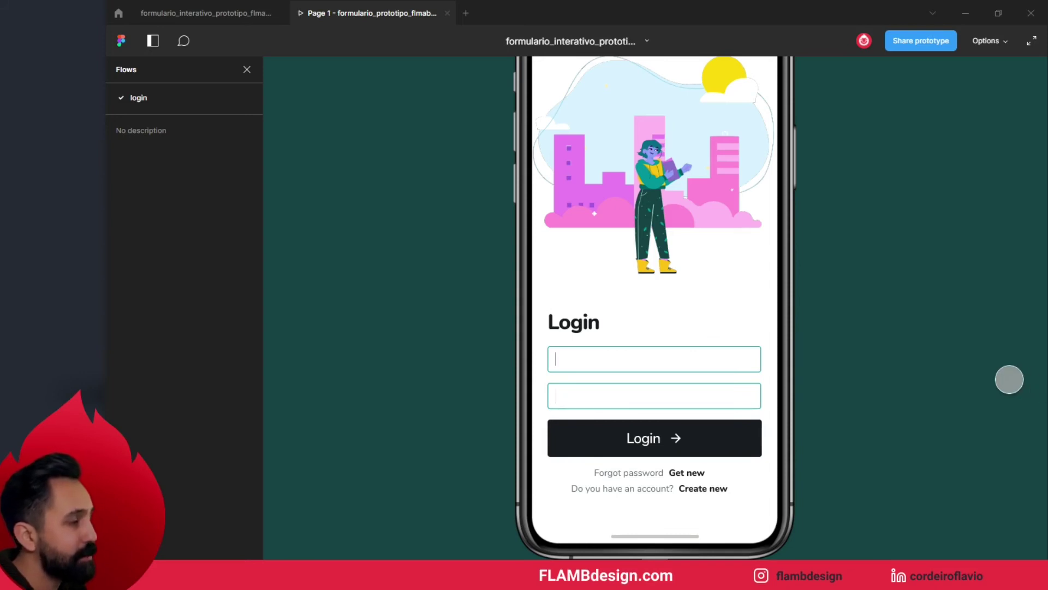
pyautogui.click(204, 12)
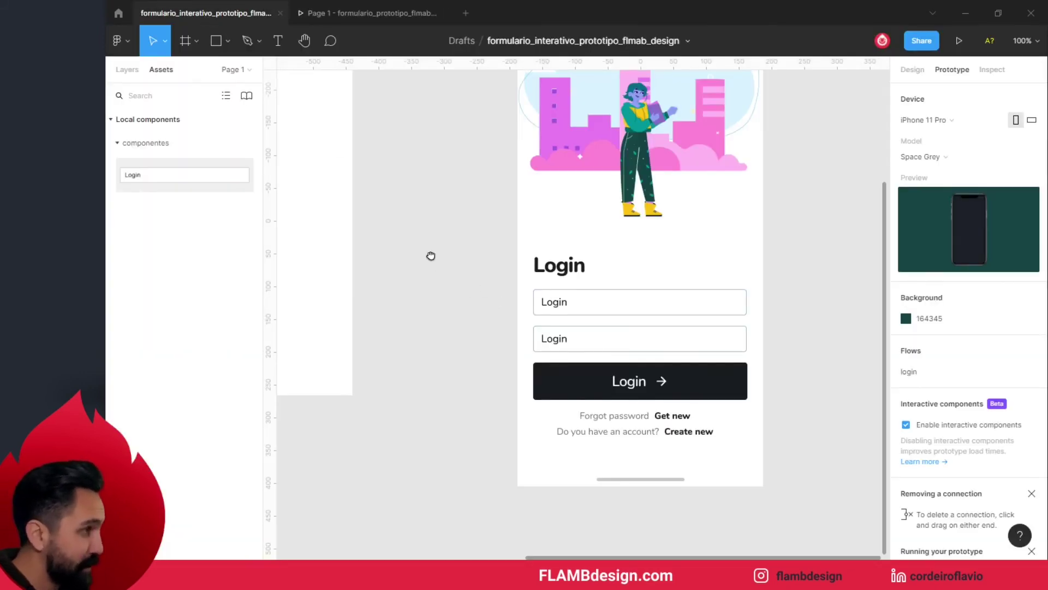
# - Zoom to the formulario variants and select Variant3 to view its Delay interaction to Variant2
pyautogui.moveTo(431, 256); pyautogui.dragTo(660, 410)
pyautogui.moveTo(520, 283); pyautogui.dragTo(728, 227)
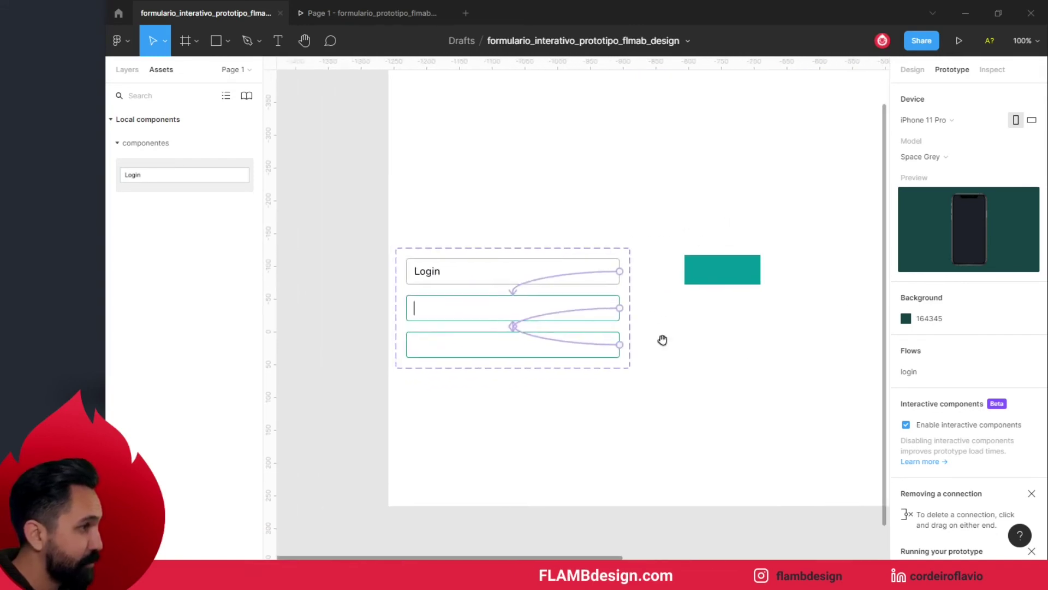
pyautogui.hscroll(-2, 772, 382)
pyautogui.hscroll(-3, 775, 386)
pyautogui.click(587, 306)
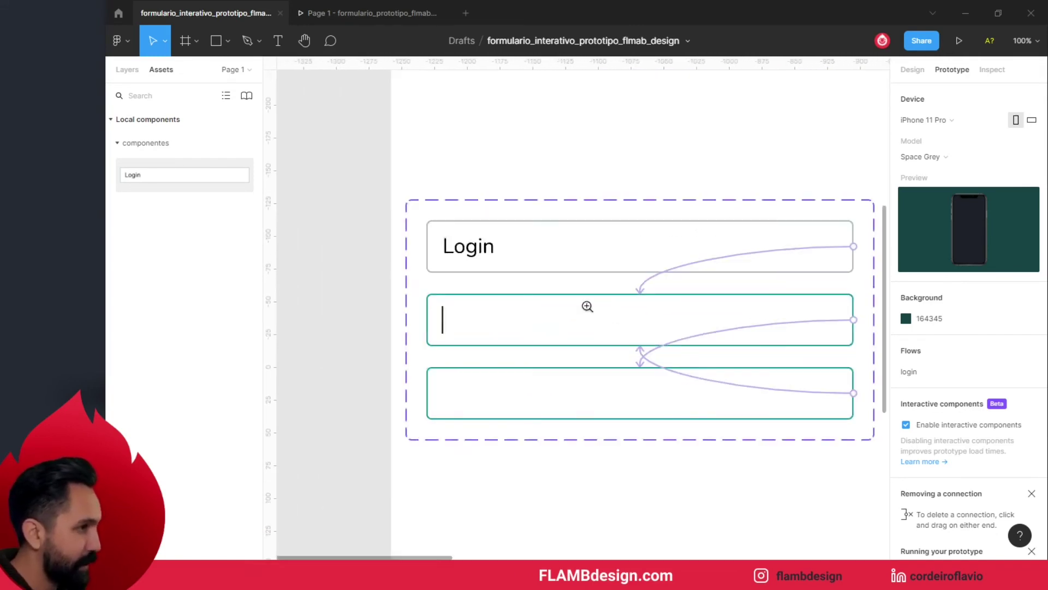
pyautogui.moveTo(588, 344); pyautogui.dragTo(503, 324)
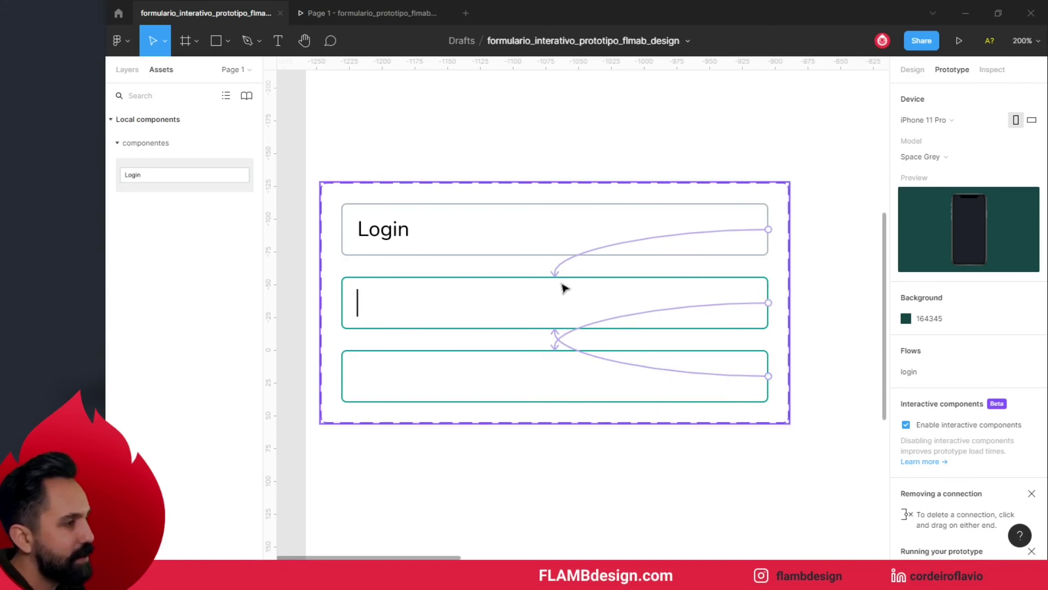
pyautogui.click(701, 386)
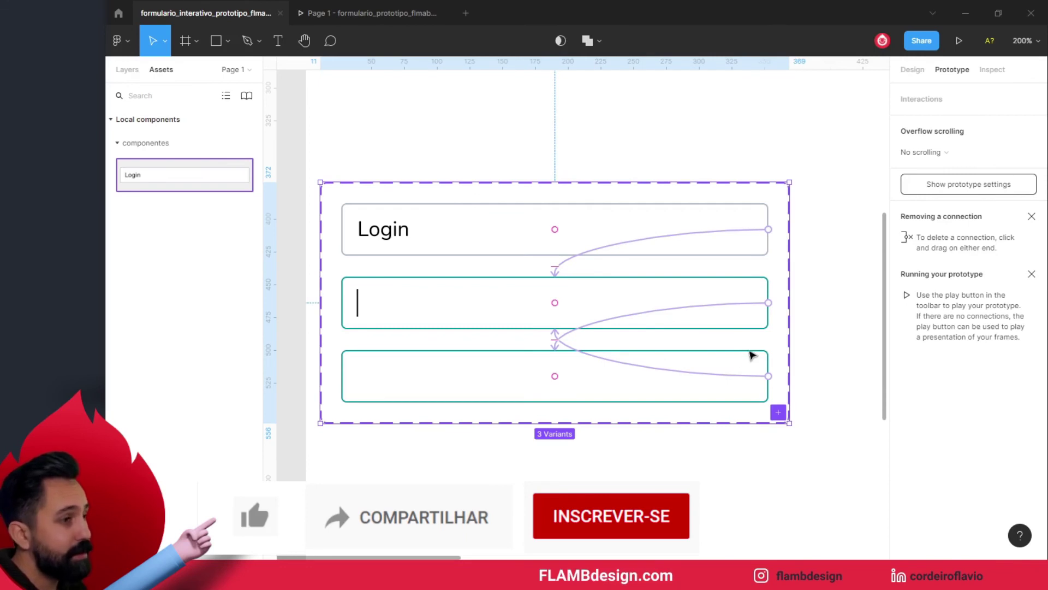
pyautogui.click(752, 355)
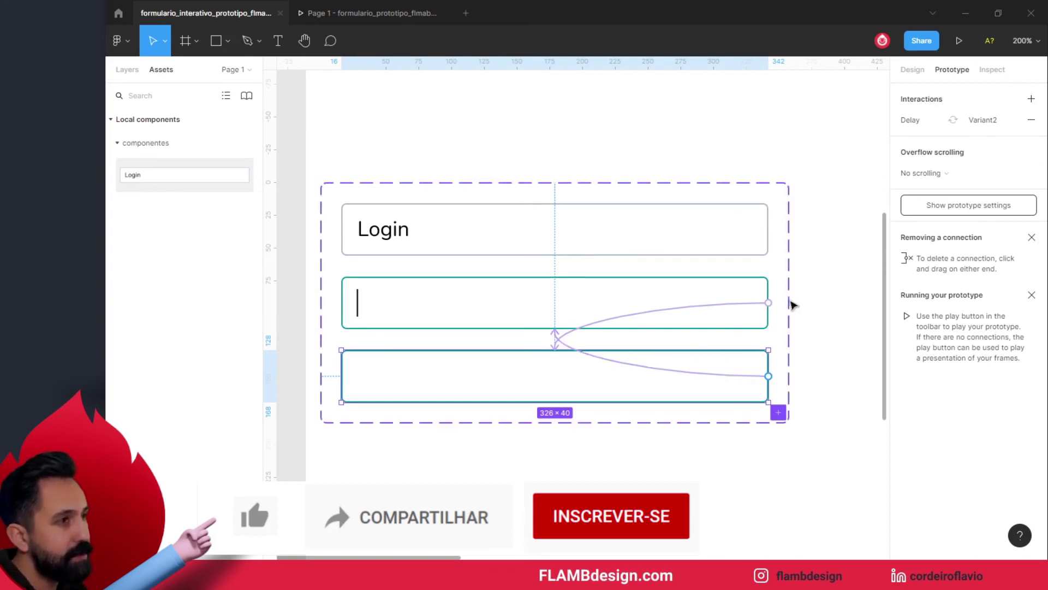
# - Add a Mouse leave interaction on Variant3 that changes Property 1 to Default
pyautogui.click(1032, 100)
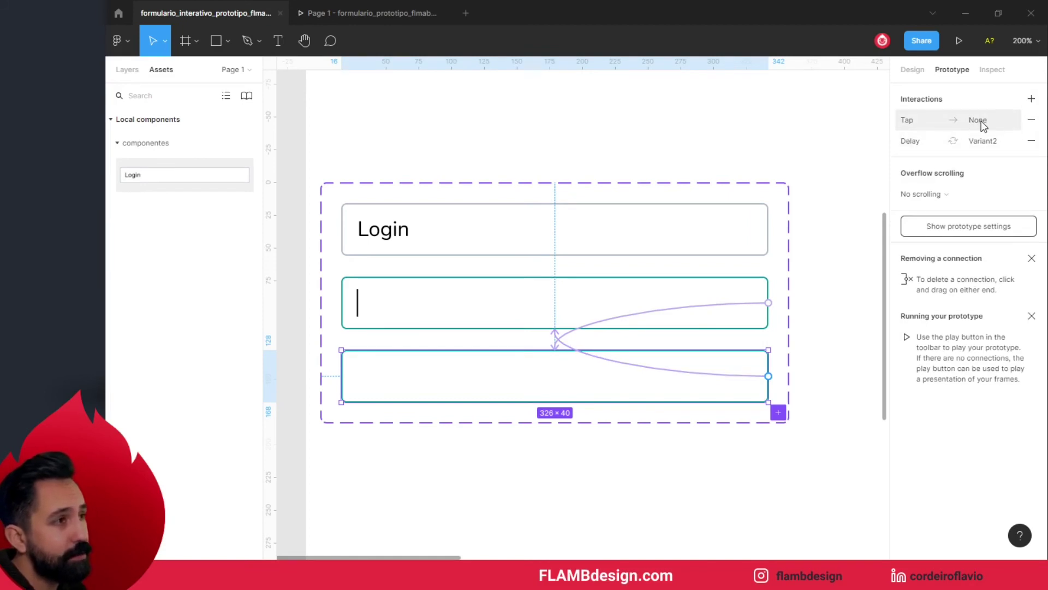
pyautogui.click(937, 122)
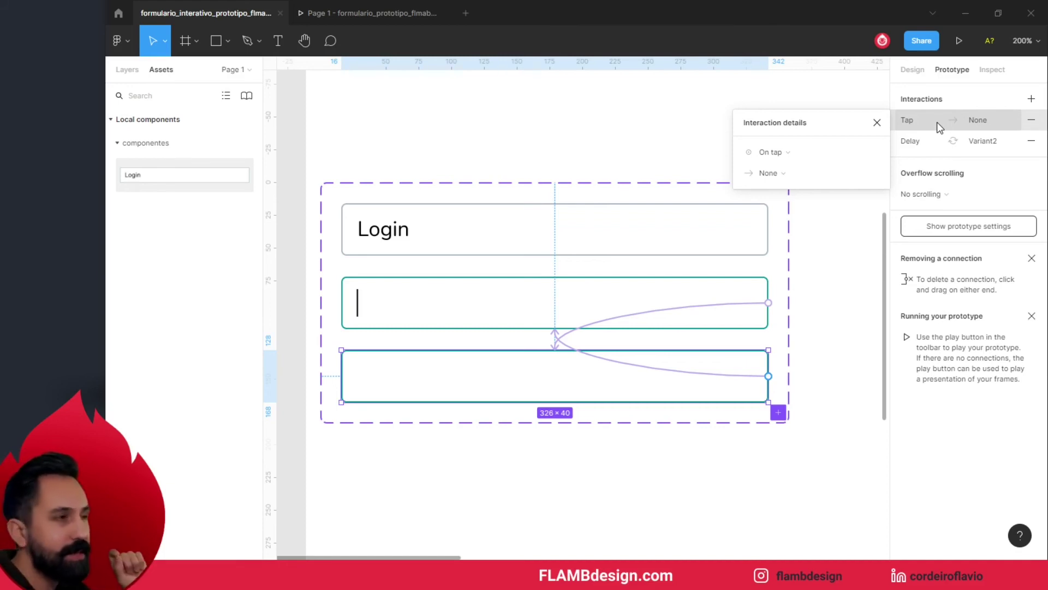
pyautogui.click(779, 156)
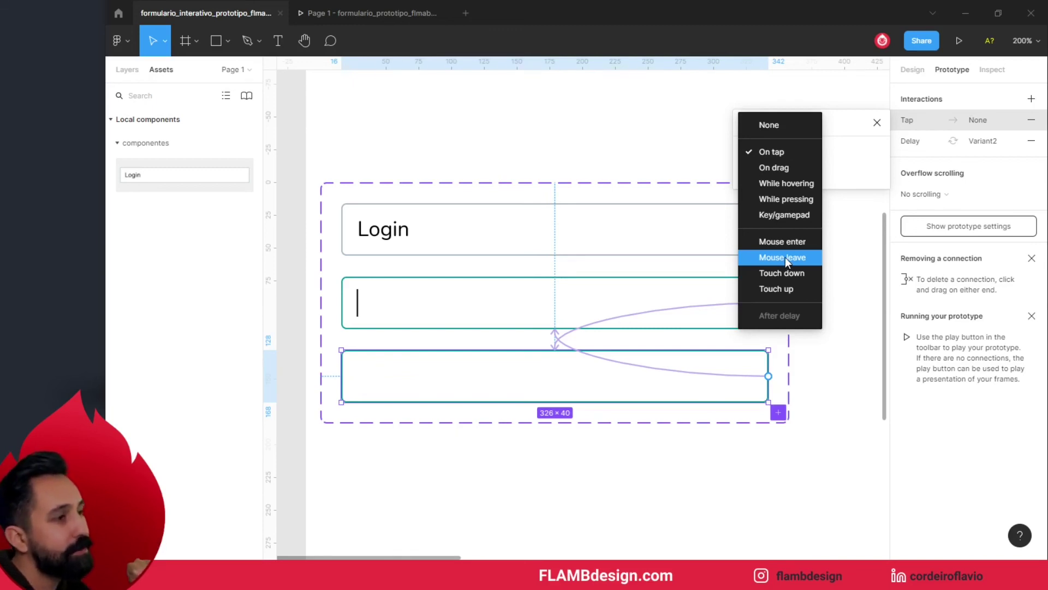
pyautogui.click(785, 257)
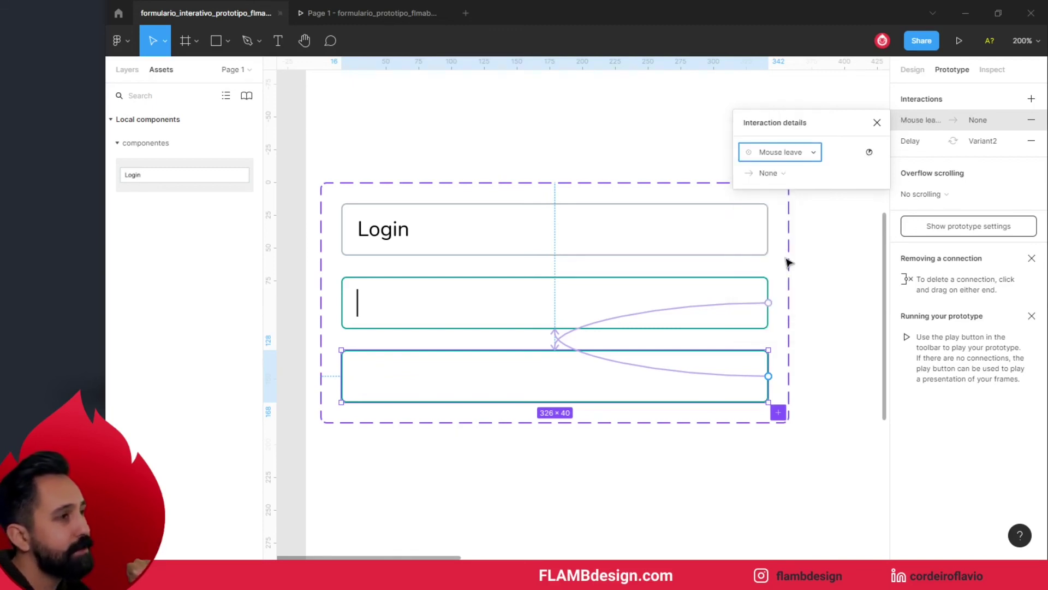
pyautogui.click(802, 174)
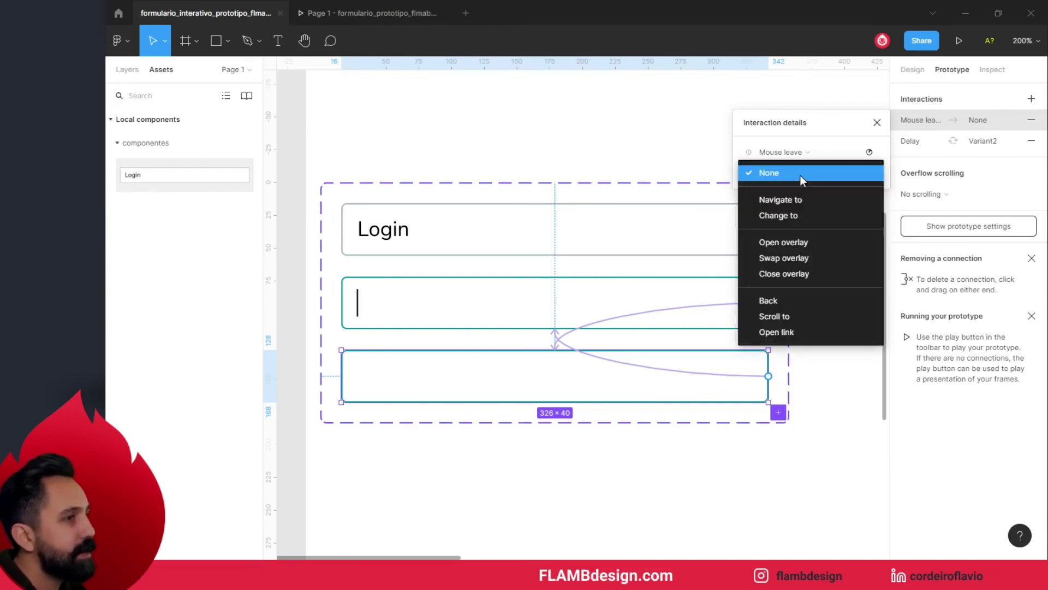
pyautogui.click(796, 216)
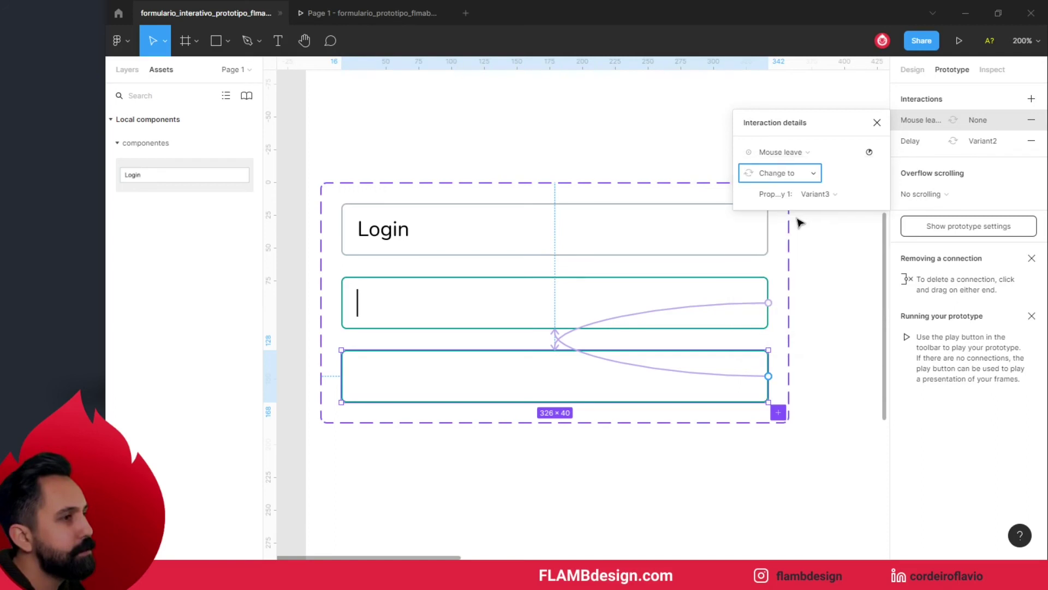
pyautogui.click(834, 195)
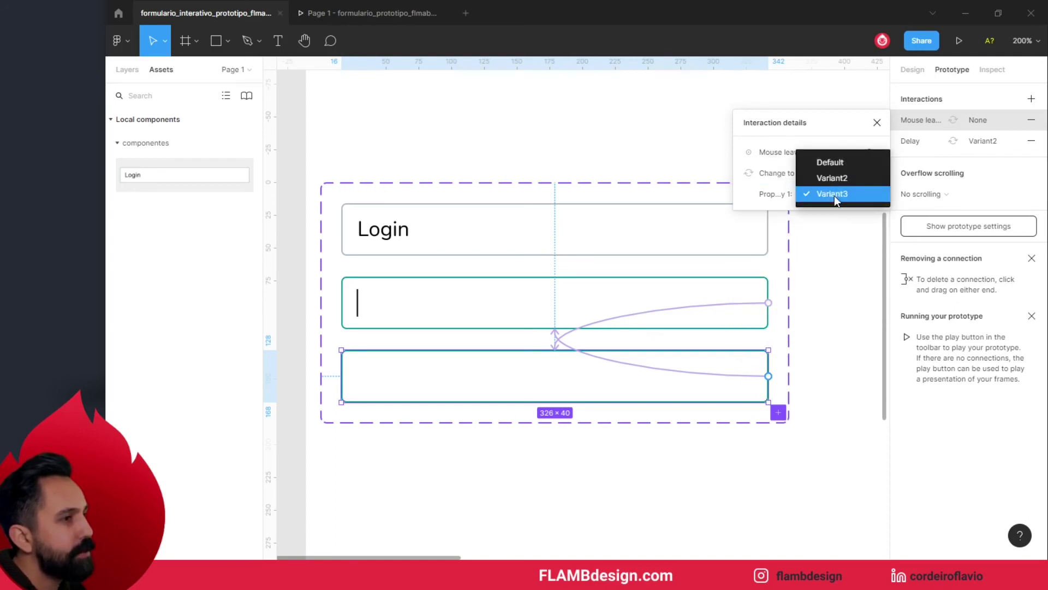
pyautogui.click(842, 162)
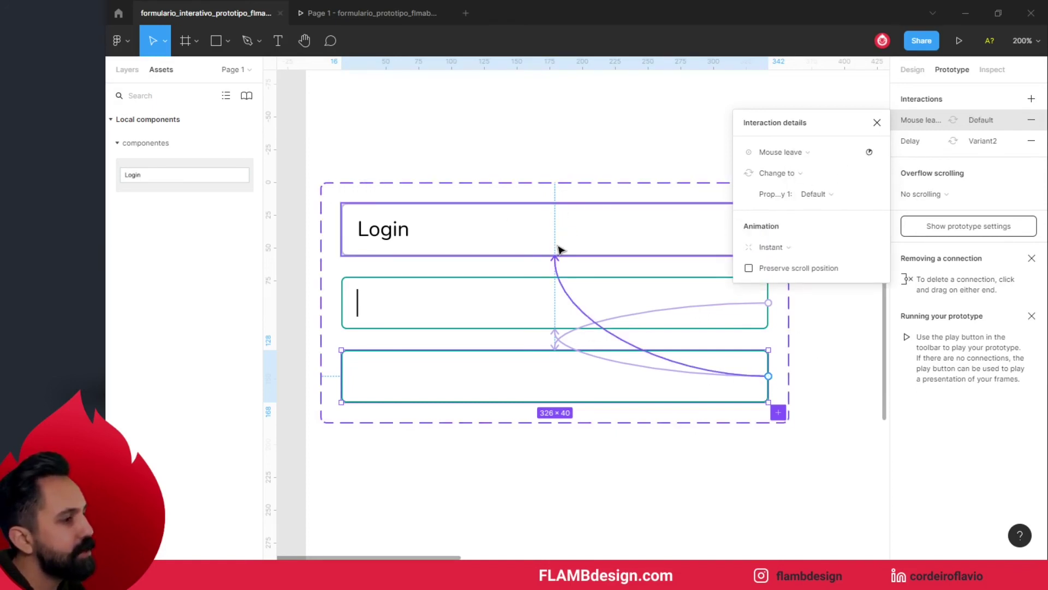
pyautogui.click(814, 364)
pyautogui.click(407, 9)
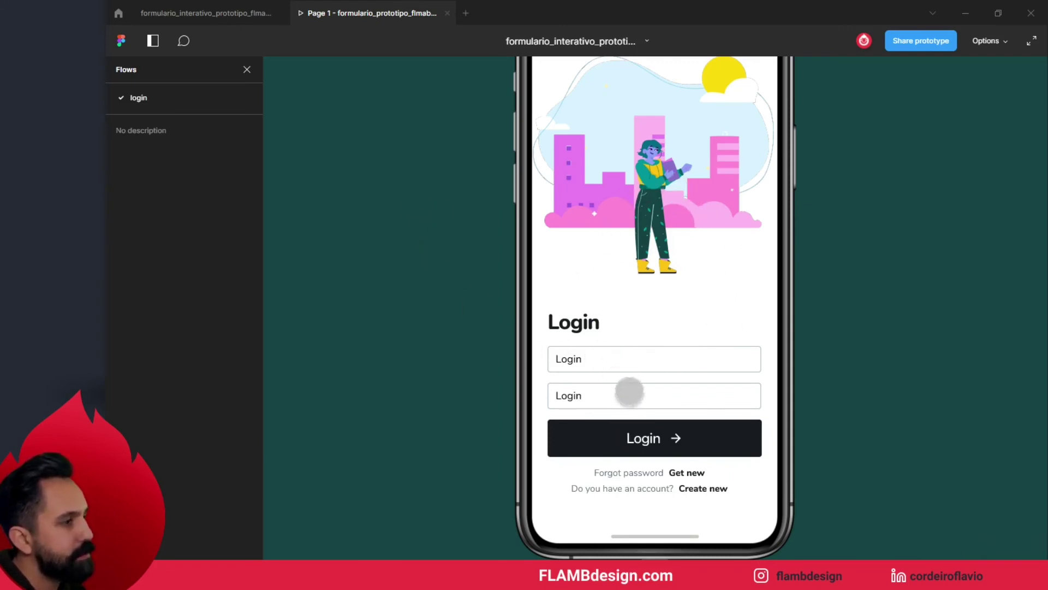
# - In the preview, focus the Login field and tap away twice to check it reverts, then return to the editor
pyautogui.click(630, 360)
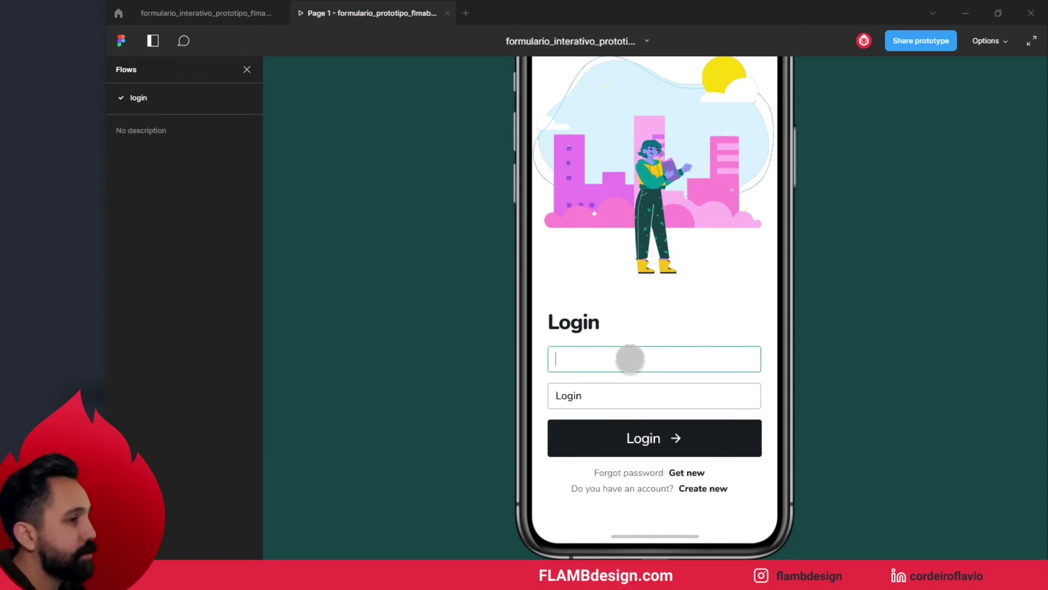
pyautogui.click(651, 300)
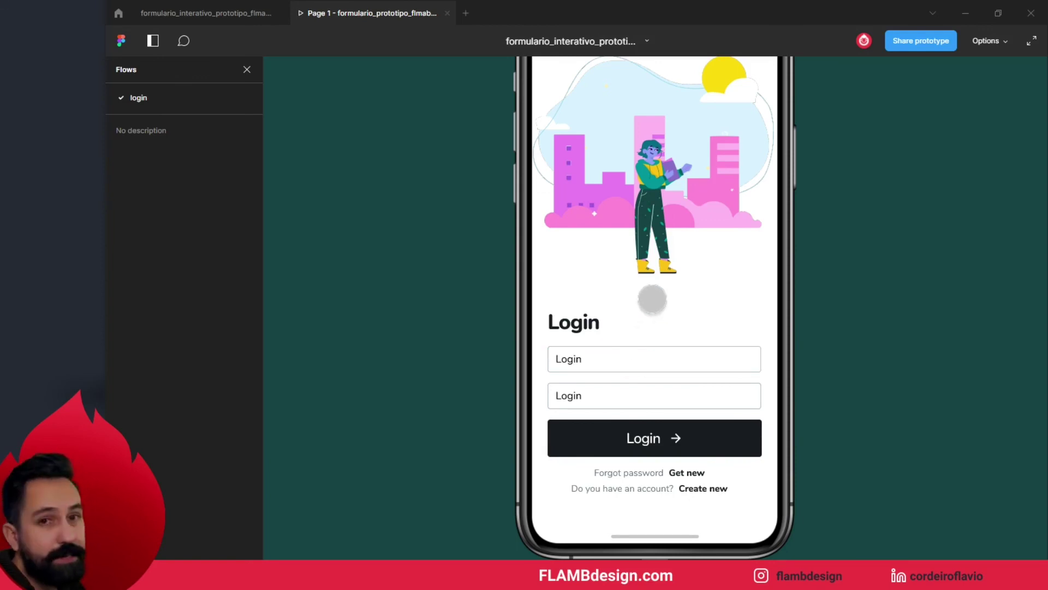
pyautogui.click(643, 359)
pyautogui.click(630, 405)
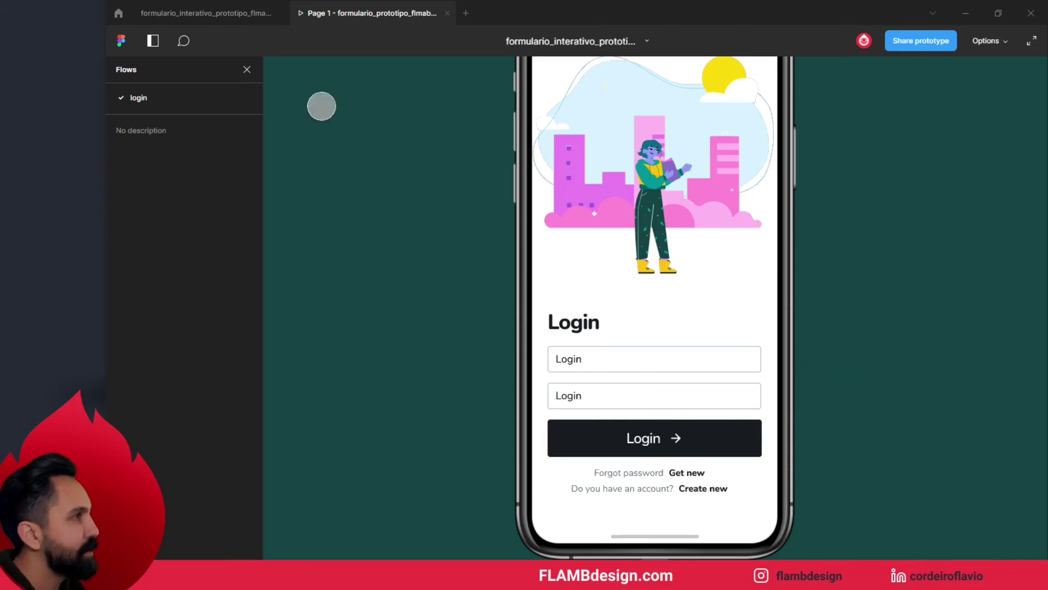
pyautogui.click(227, 12)
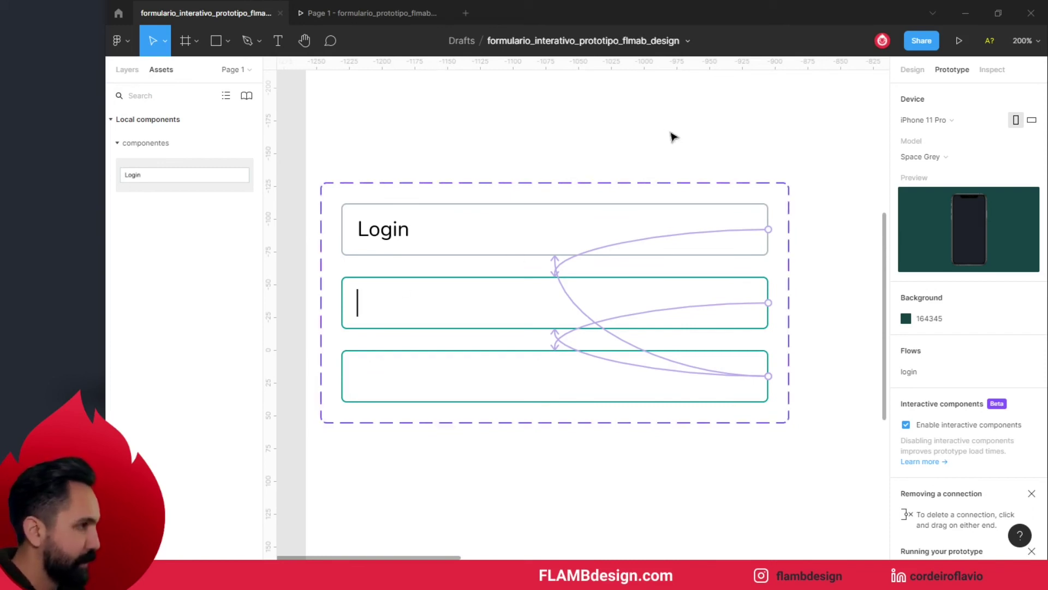
# - Change the second home-screen field's label from Login to Password, then open the prototype preview
pyautogui.press('-')
pyautogui.press('-')
pyautogui.press('-')
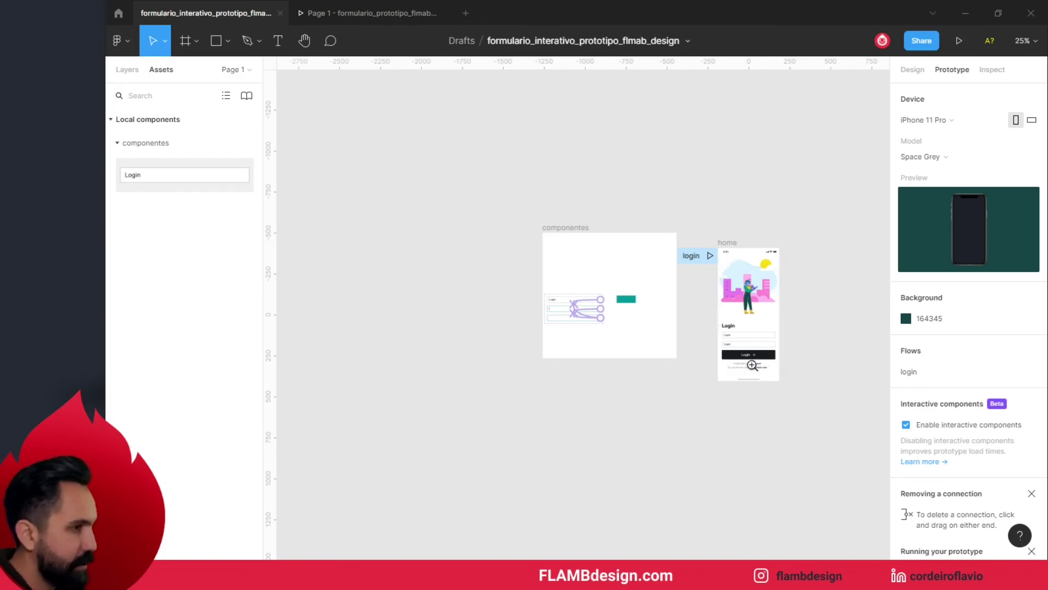
pyautogui.click(734, 337)
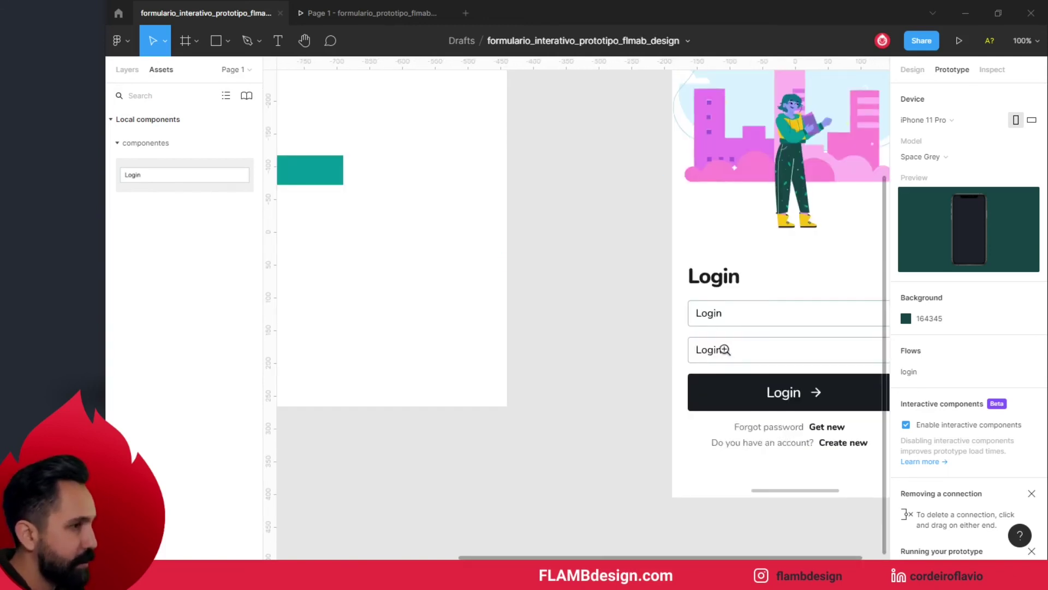
pyautogui.click(717, 353)
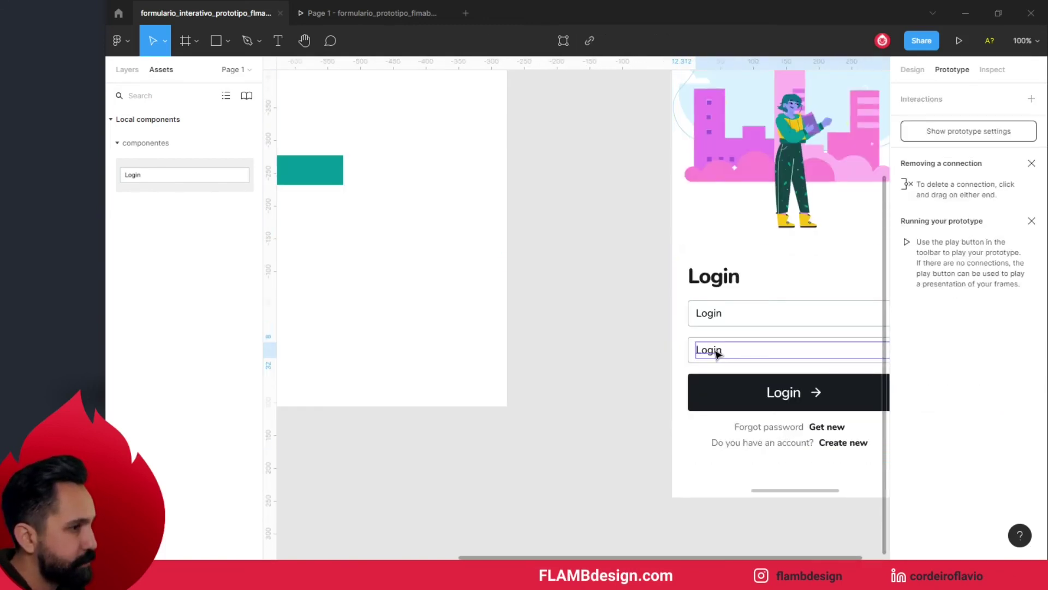
pyautogui.doubleClick(717, 353)
pyautogui.write('P')
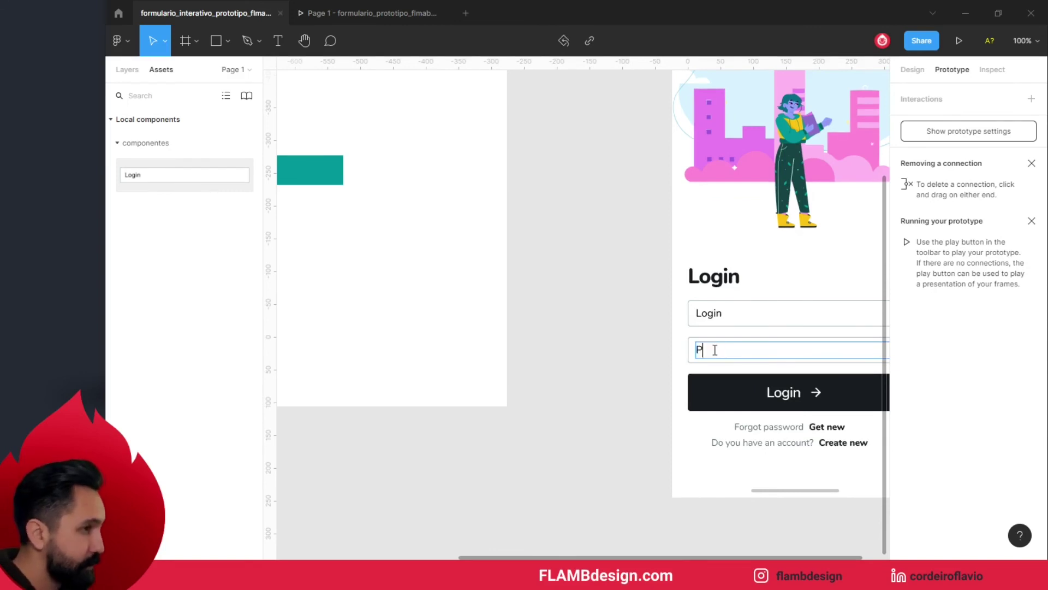
pyautogui.write('ass')
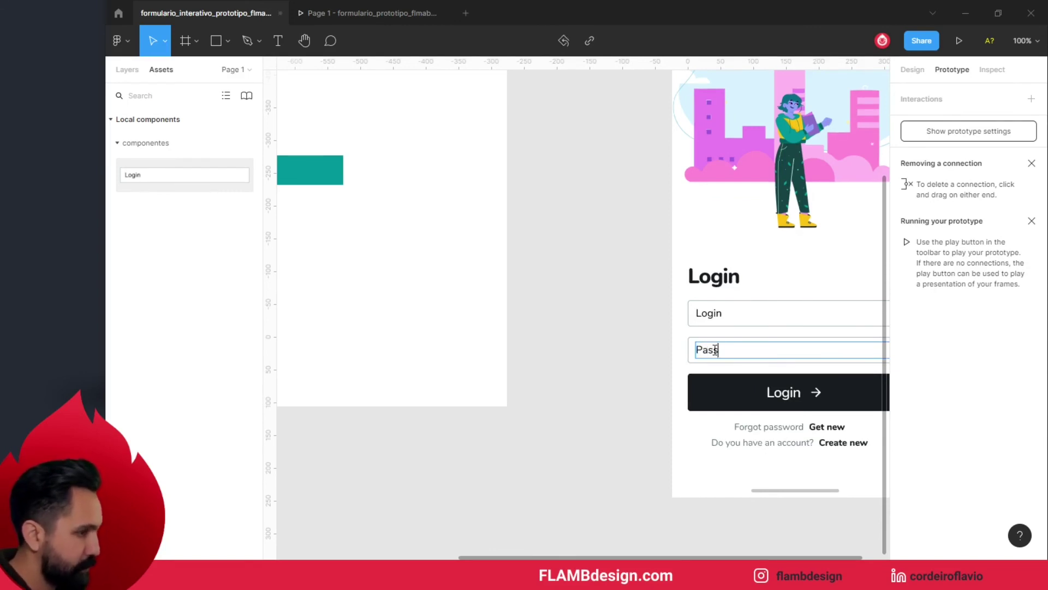
pyautogui.write('word')
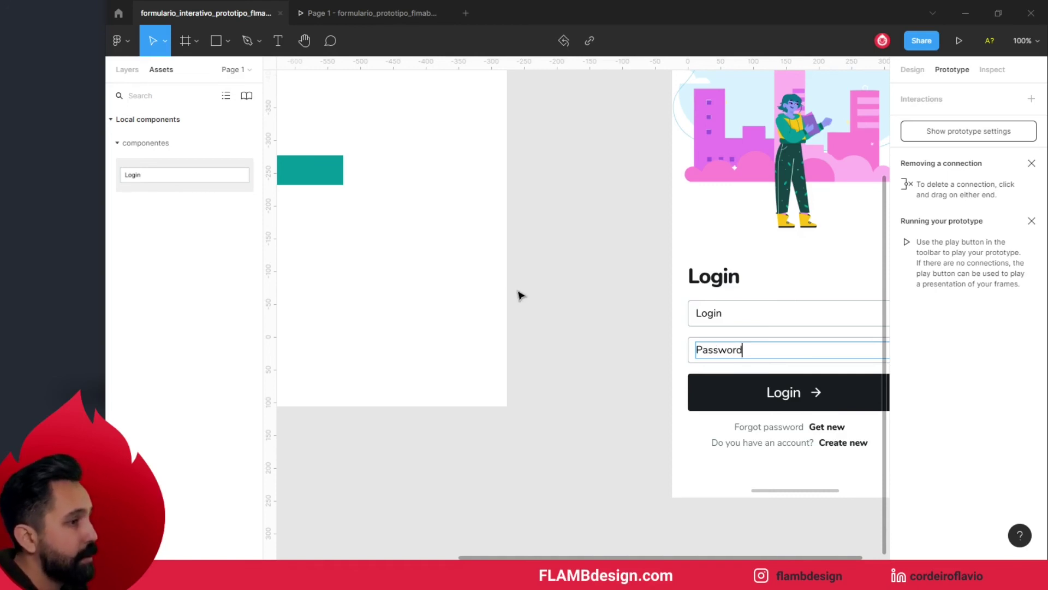
pyautogui.press('Escape')
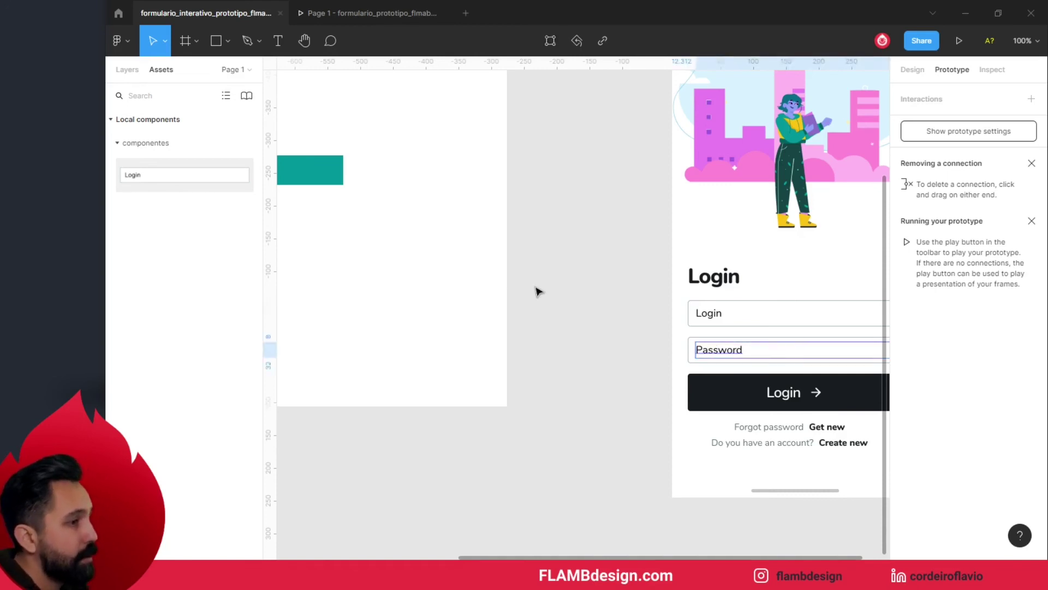
pyautogui.click(538, 291)
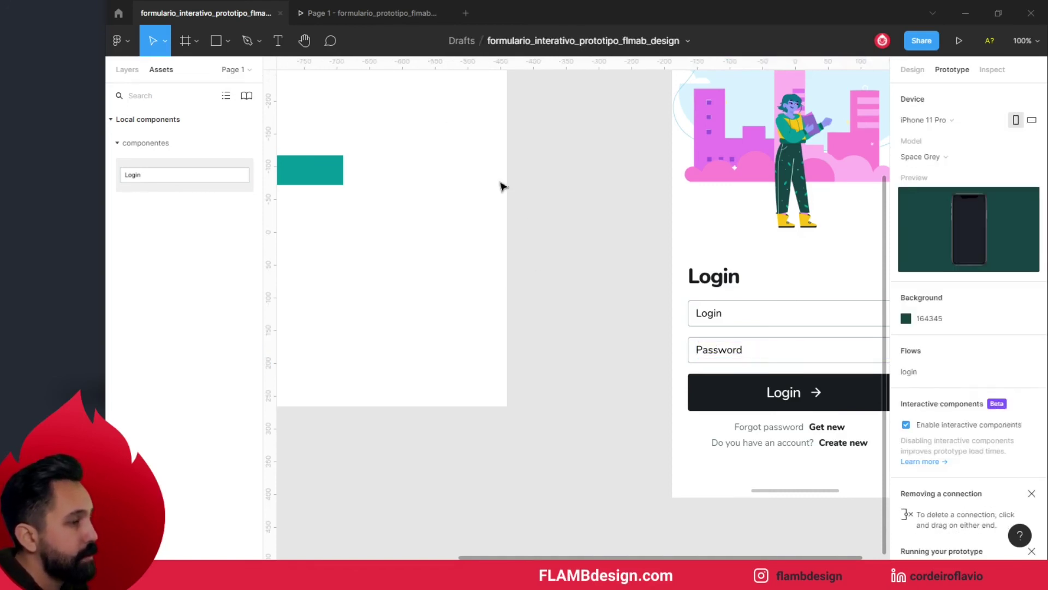
pyautogui.click(366, 15)
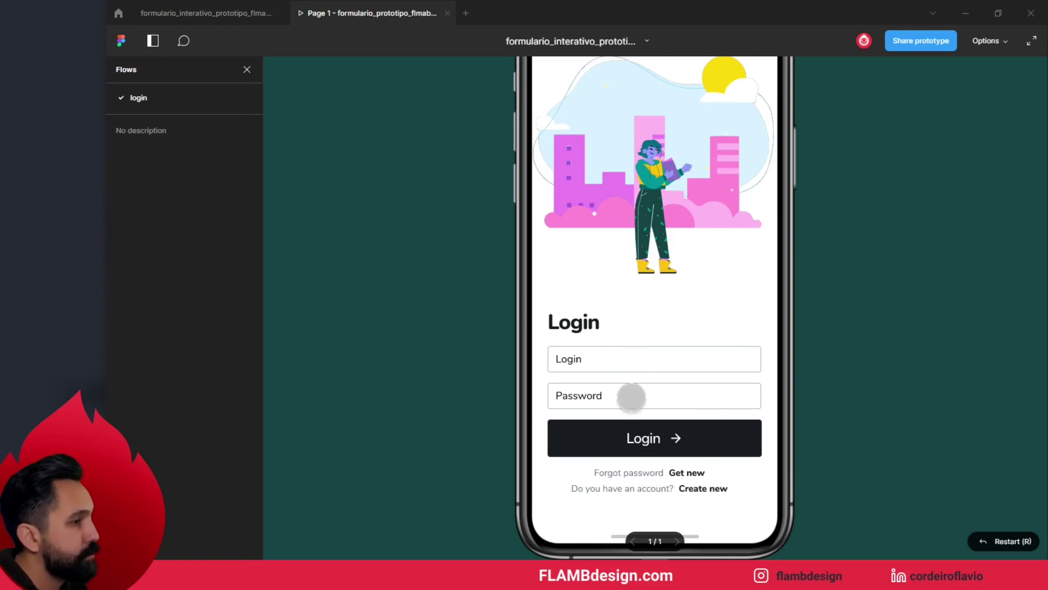
# - In the preview, tap the Password and Login fields alternately to check each shows a focused caret
pyautogui.click(631, 399)
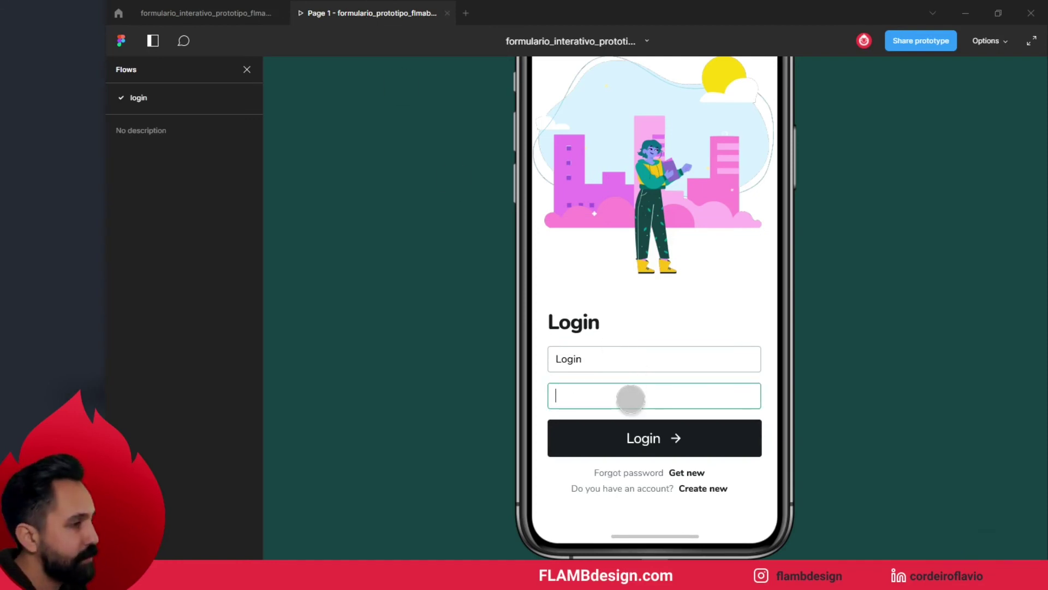
pyautogui.click(630, 360)
pyautogui.click(631, 360)
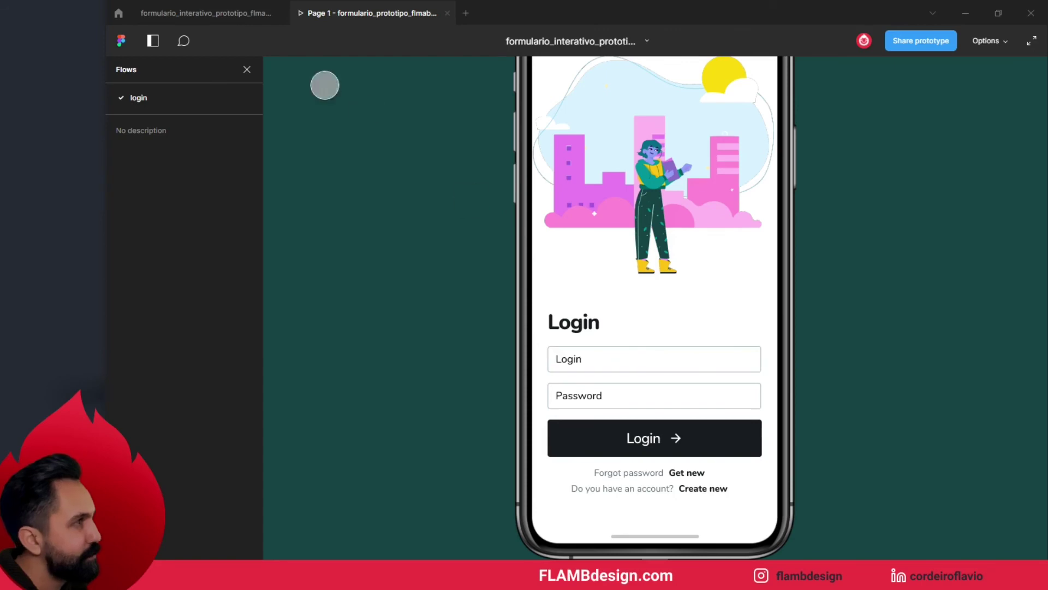
pyautogui.click(681, 393)
pyautogui.click(682, 358)
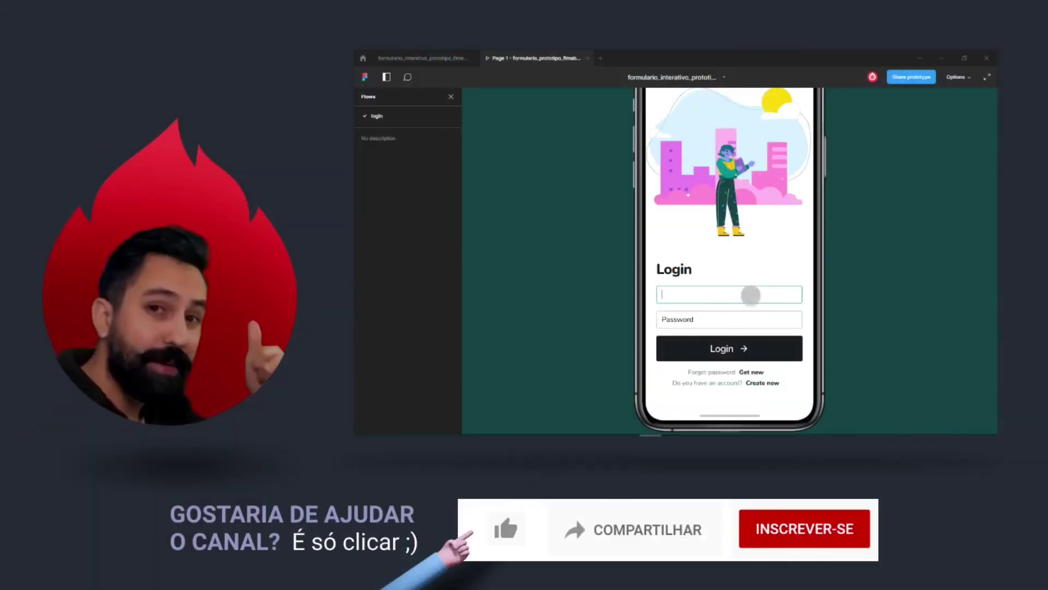